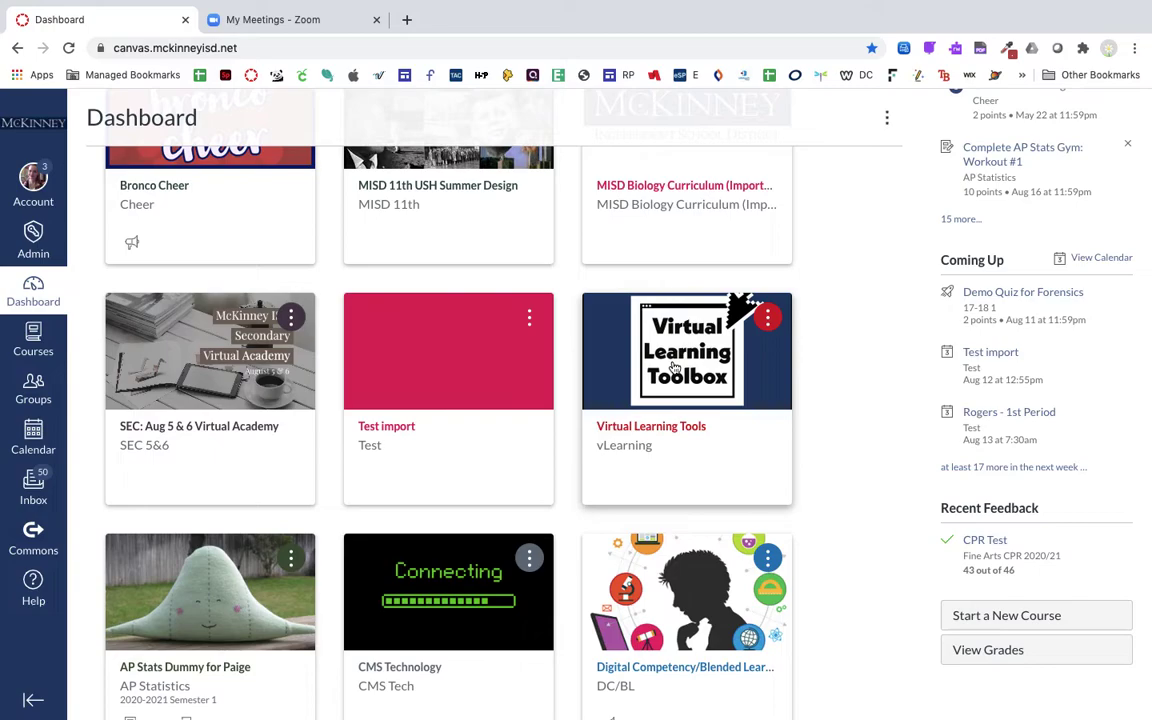
Open the Virtual Learning Tools course and look through the Zoom items in its modules
{"action": "left_click", "coordinate": [675, 368]}
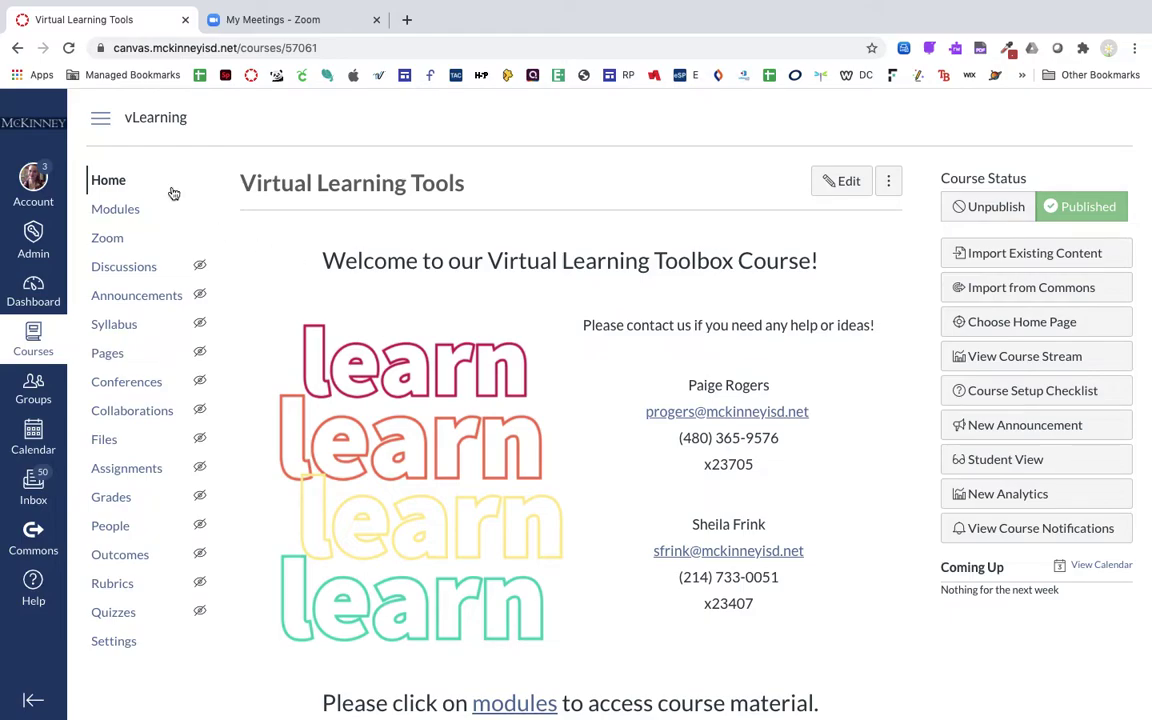
{"action": "left_click", "coordinate": [117, 211]}
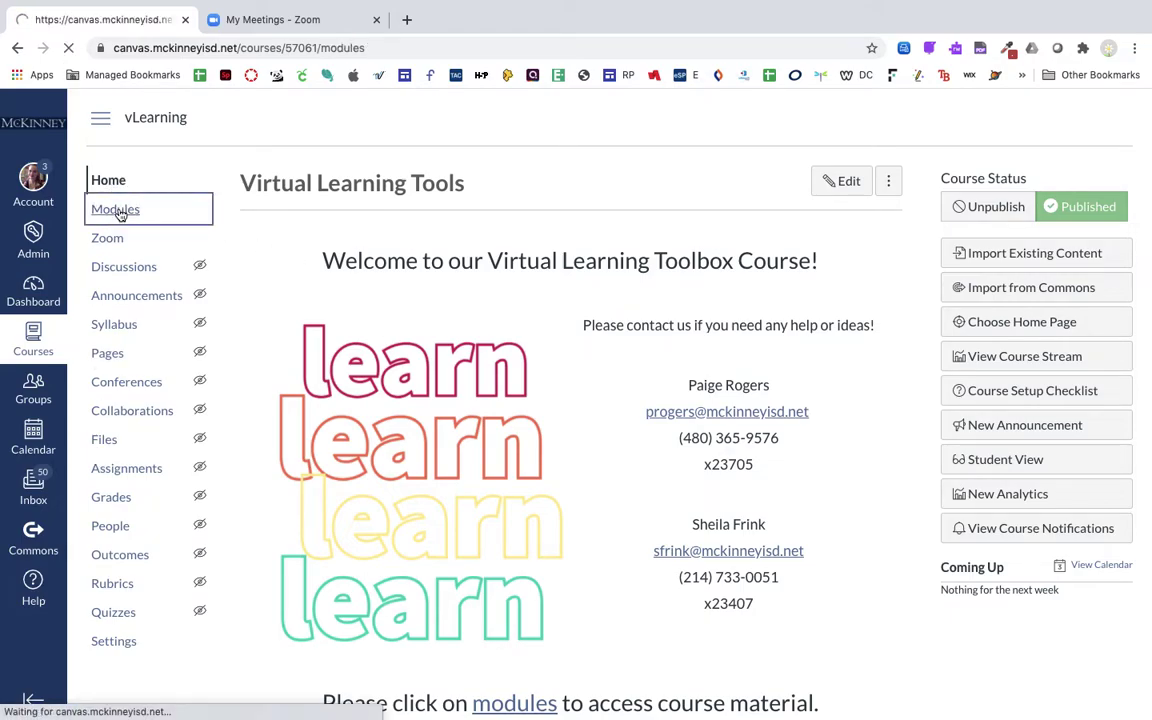
{"action": "scroll", "coordinate": [421, 352], "scroll_direction": "down", "scroll_amount": 5}
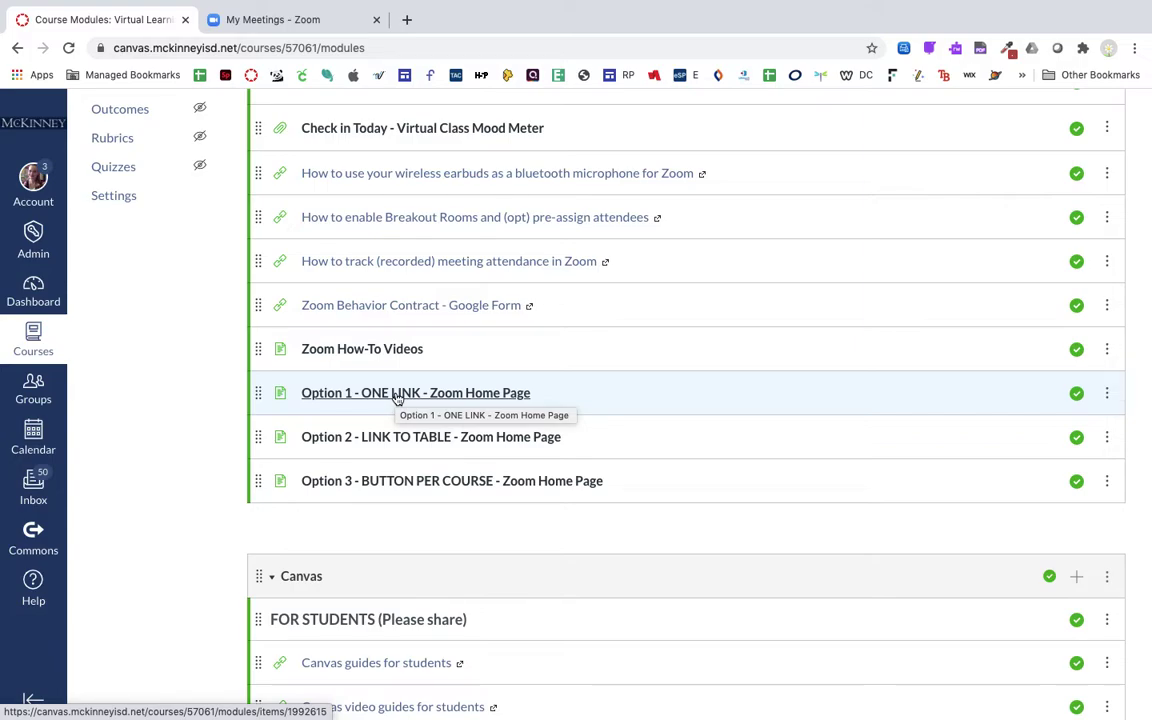
{"action": "scroll", "coordinate": [397, 397], "scroll_direction": "up", "scroll_amount": 5}
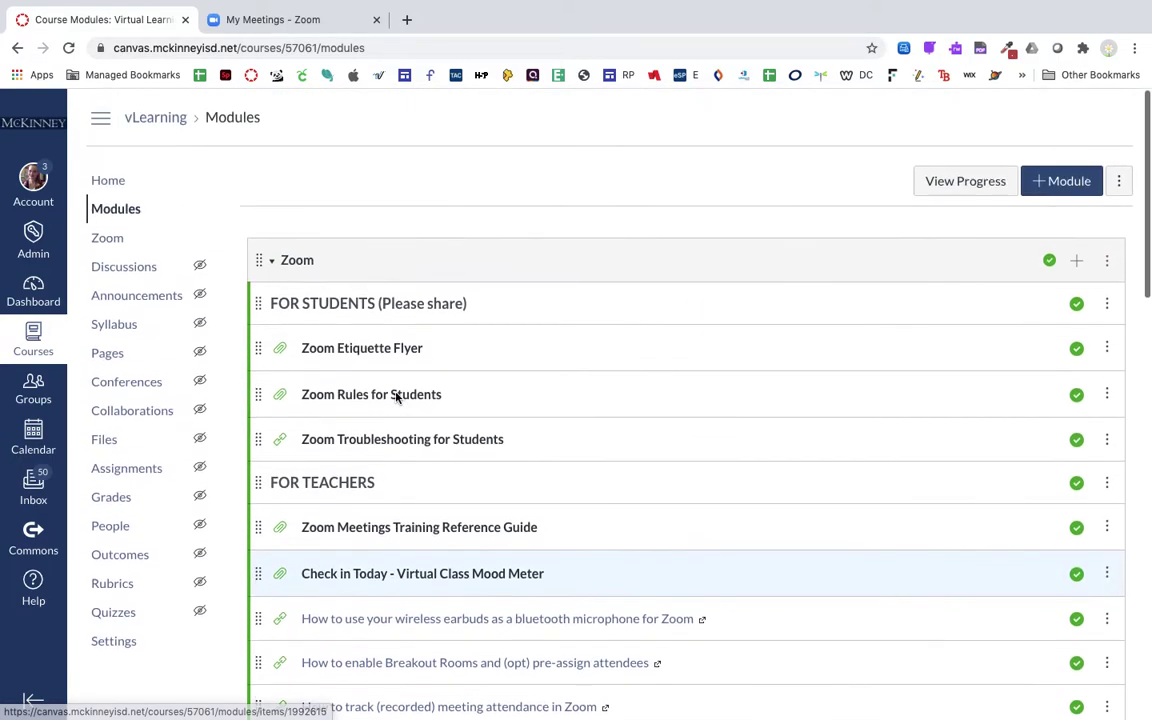
{"action": "scroll", "coordinate": [397, 397], "scroll_direction": "down", "scroll_amount": 1}
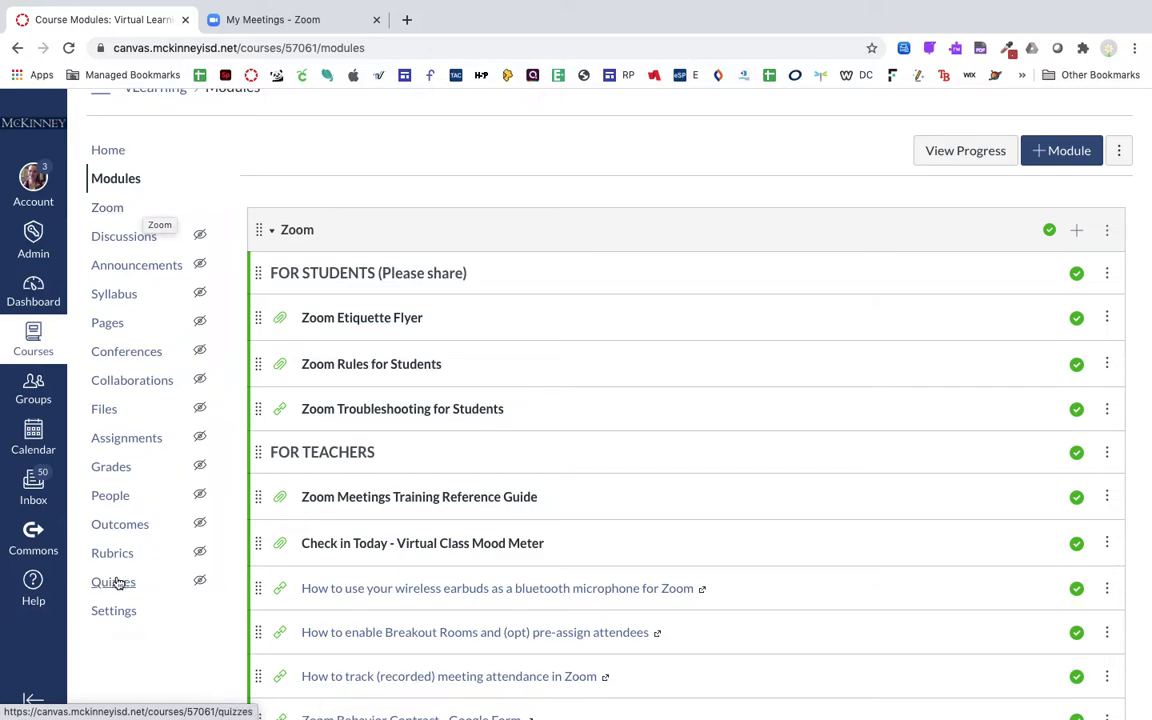
Hide Zoom from the course navigation in the course settings and save the change
{"action": "left_click", "coordinate": [115, 612]}
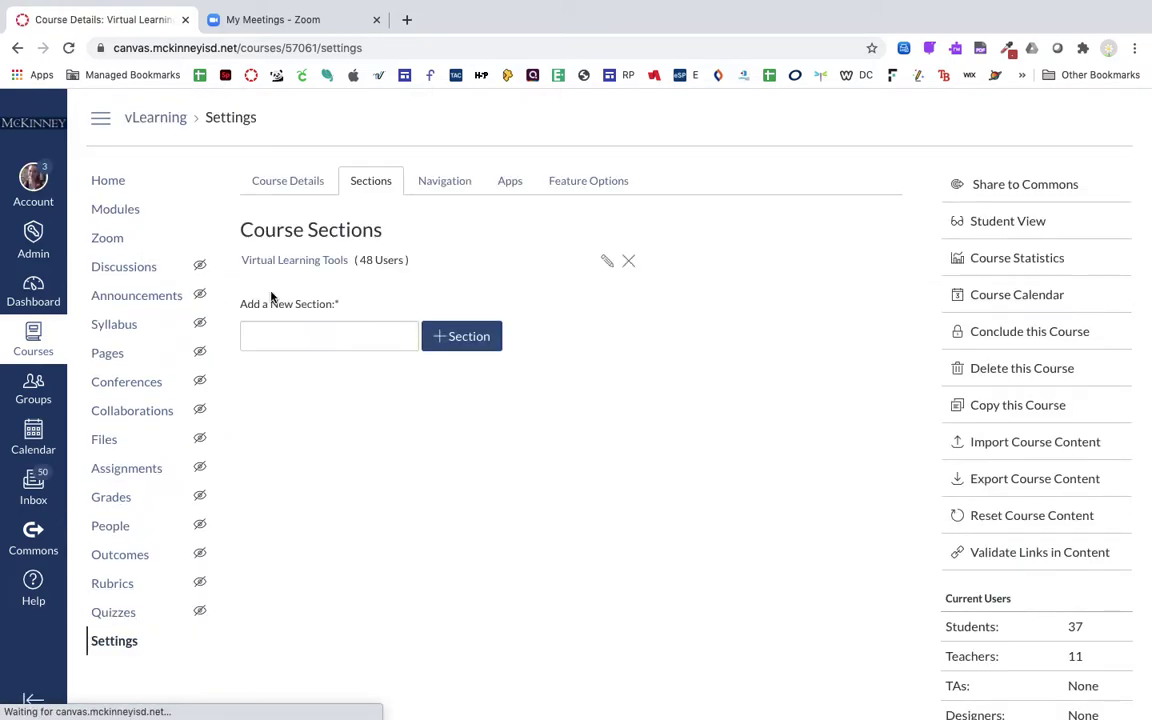
{"action": "left_click", "coordinate": [444, 181]}
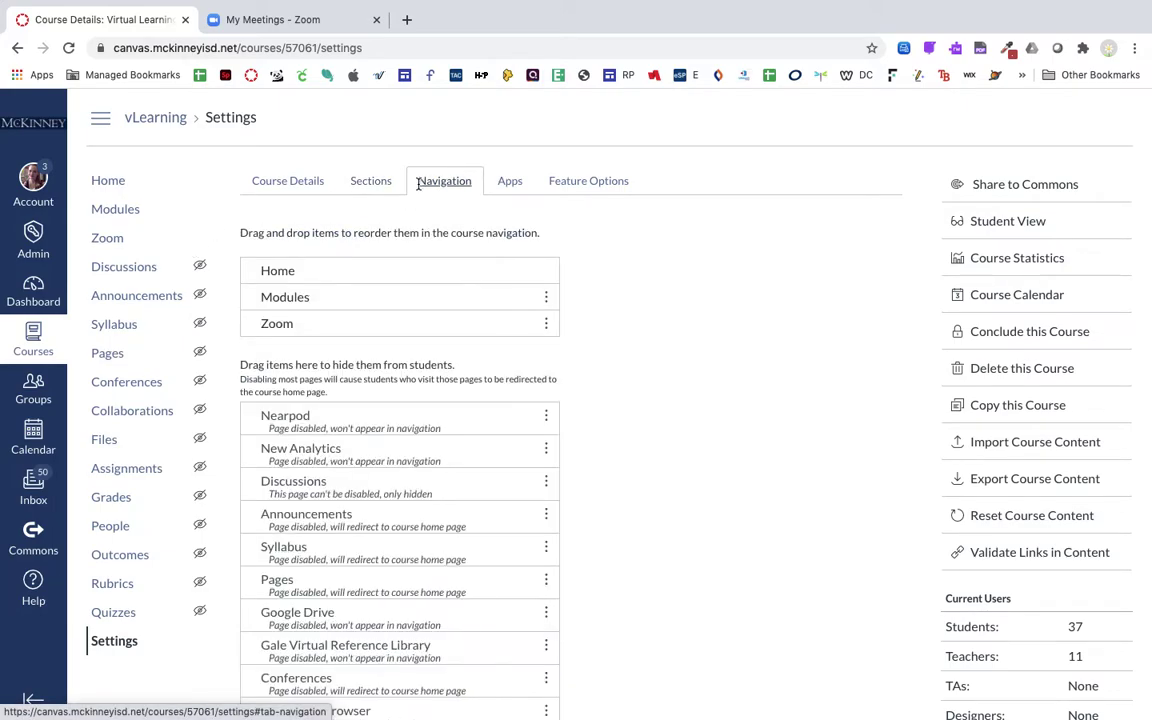
{"action": "left_click_drag", "start_coordinate": [341, 324], "coordinate": [373, 633]}
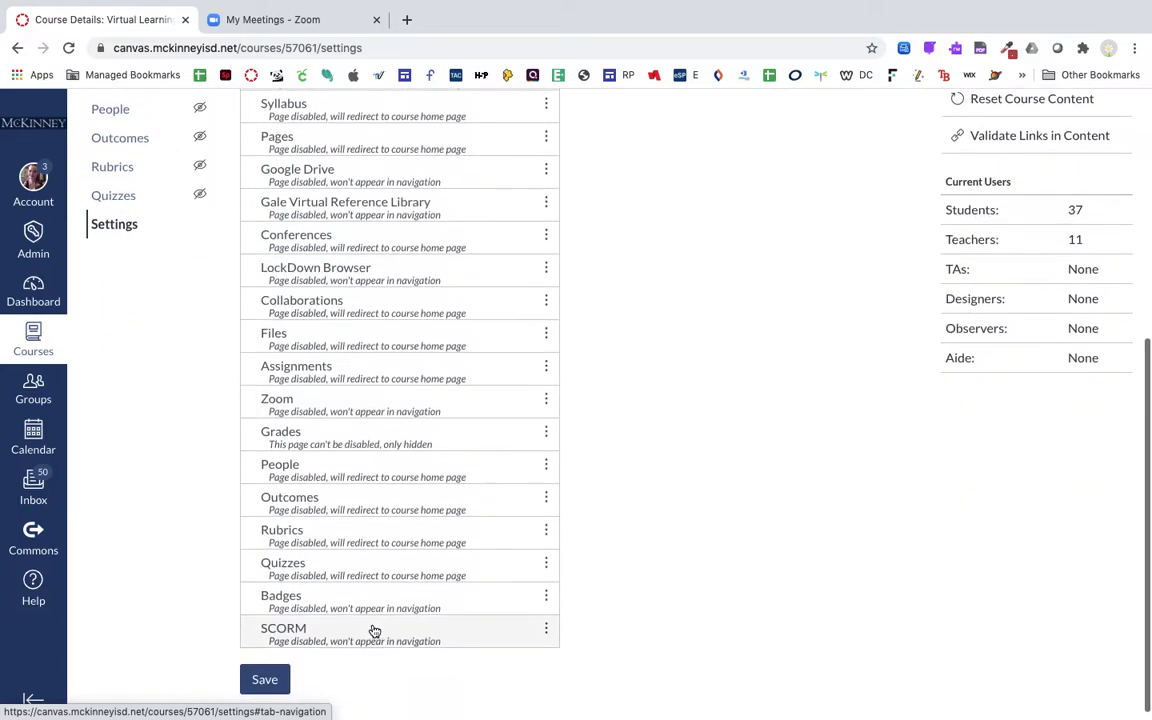
{"action": "scroll", "coordinate": [360, 630], "scroll_direction": "down", "scroll_amount": 1}
{"action": "left_click", "coordinate": [265, 678]}
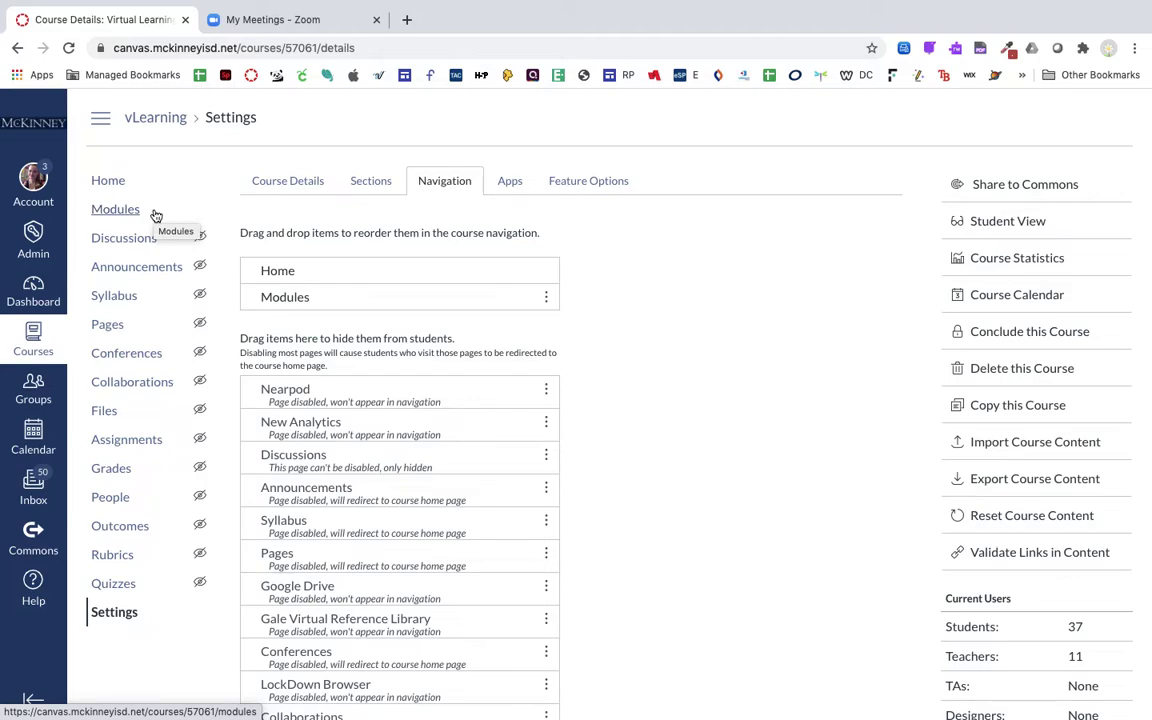
Open the page "Option 1 - ONE LINK - Zoom Home Page" from the course modules
{"action": "left_click", "coordinate": [132, 212]}
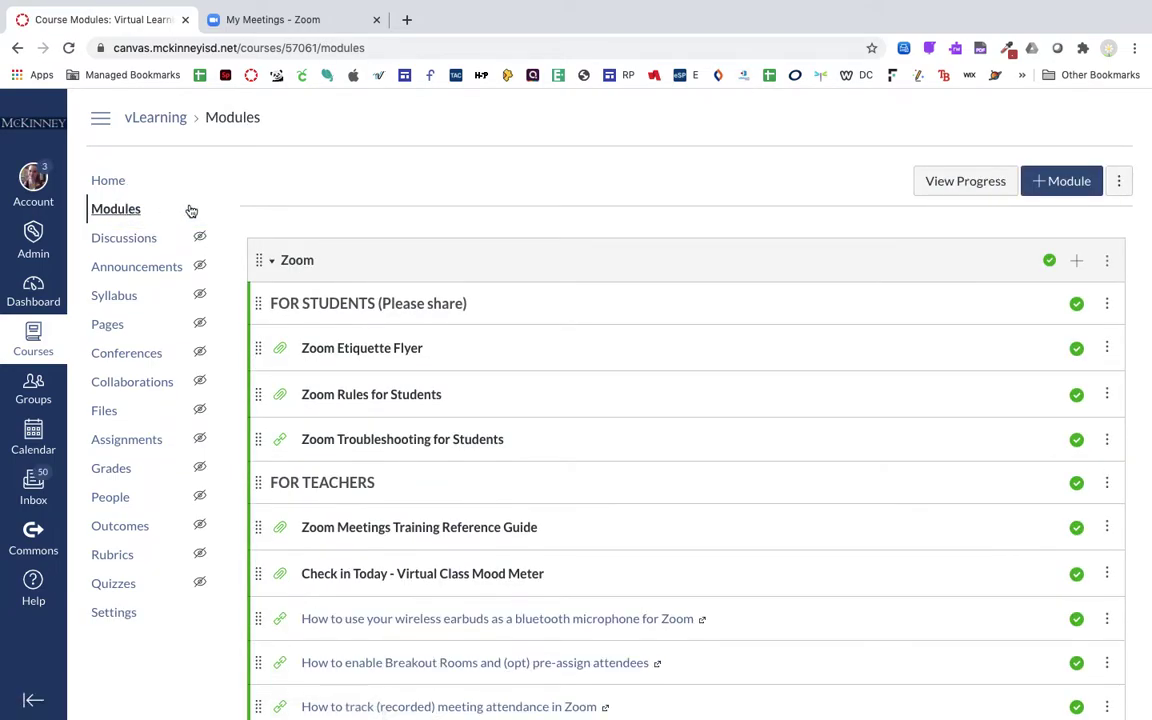
{"action": "scroll", "coordinate": [476, 336], "scroll_direction": "down", "scroll_amount": 2}
{"action": "scroll", "coordinate": [476, 337], "scroll_direction": "down", "scroll_amount": 5}
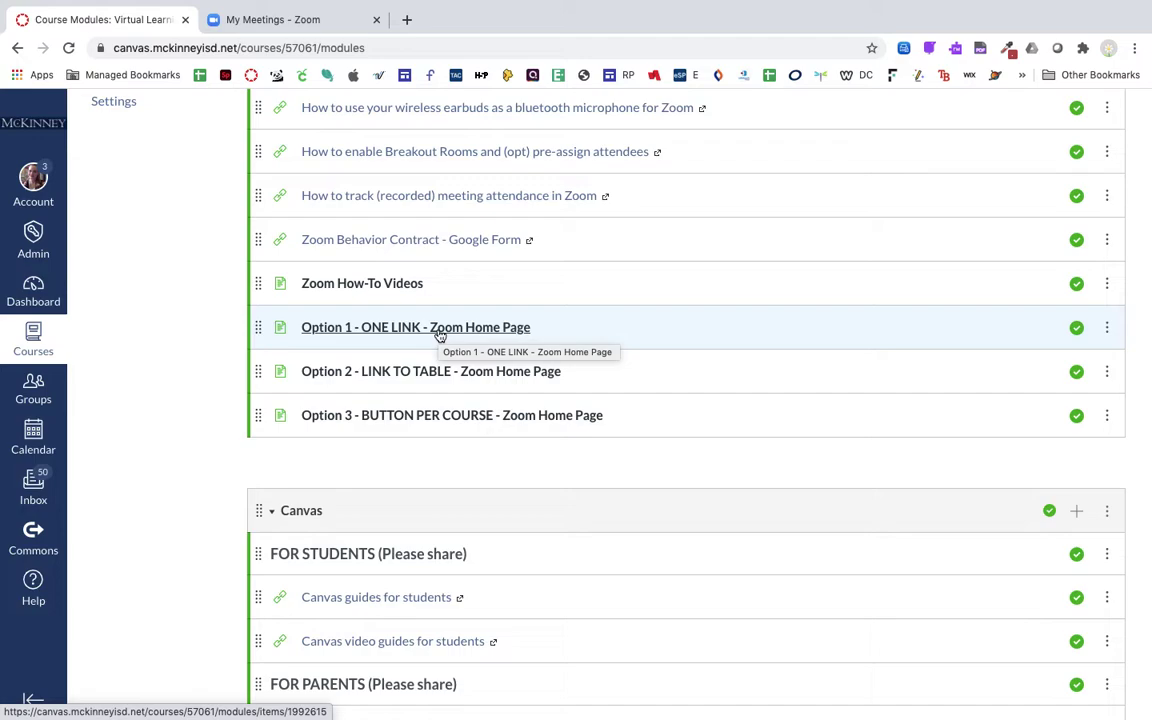
{"action": "left_click", "coordinate": [440, 335]}
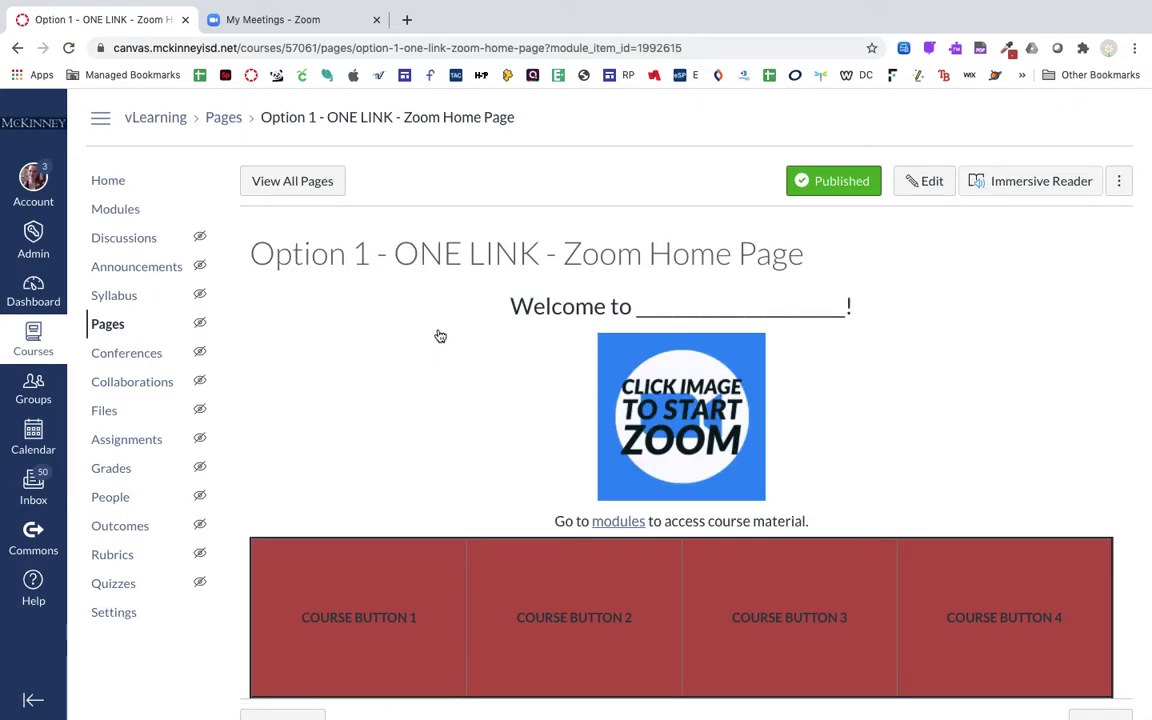
{"action": "scroll", "coordinate": [476, 385], "scroll_direction": "down", "scroll_amount": 1}
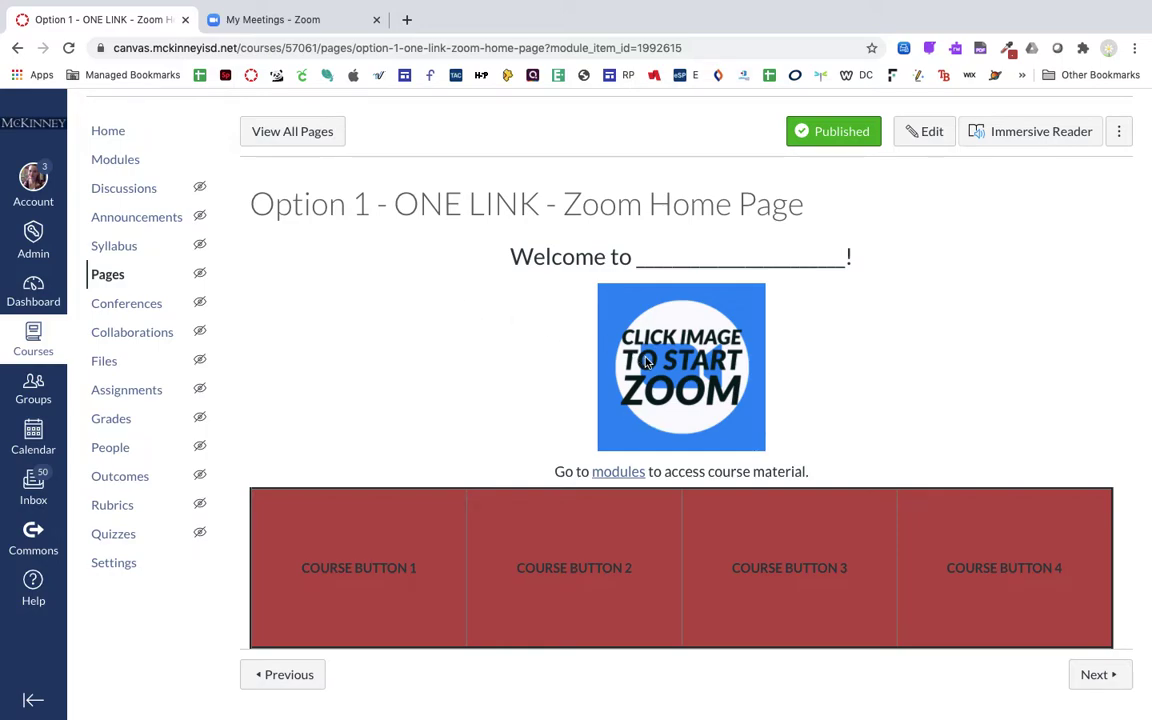
Switch to the Zoom website and start scheduling a meeting, with the teacher's surname followed by "- Algebra 1" as topic
{"action": "left_click", "coordinate": [293, 22]}
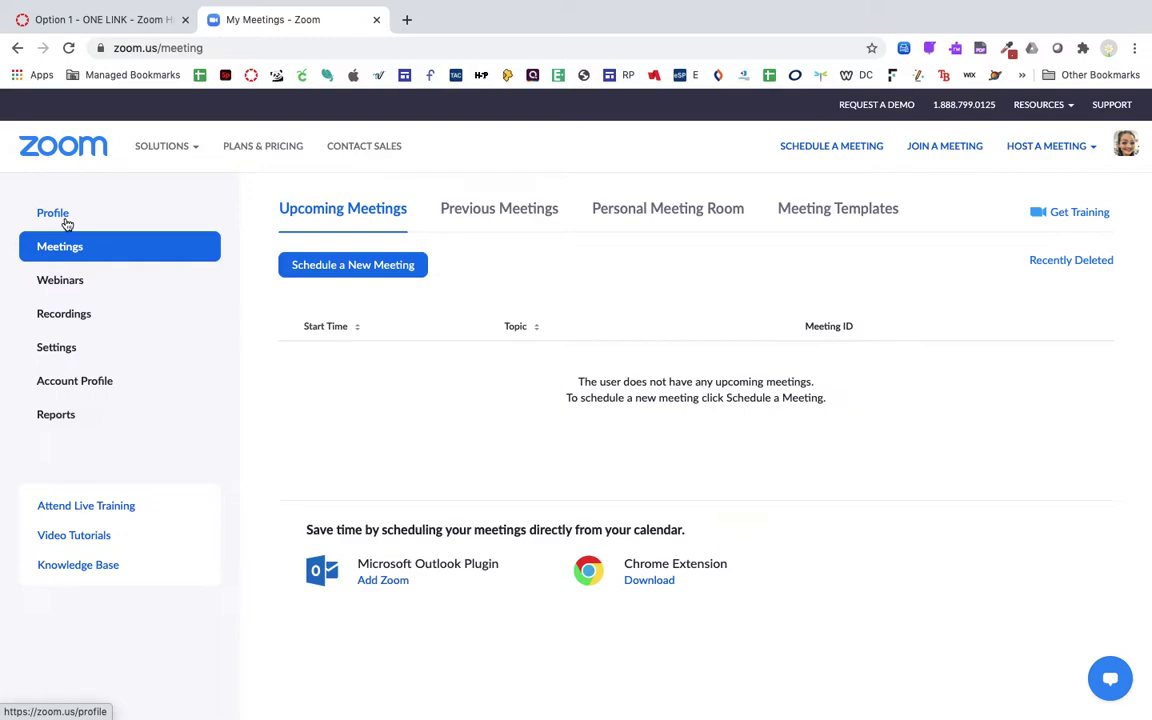
{"action": "left_click", "coordinate": [343, 268]}
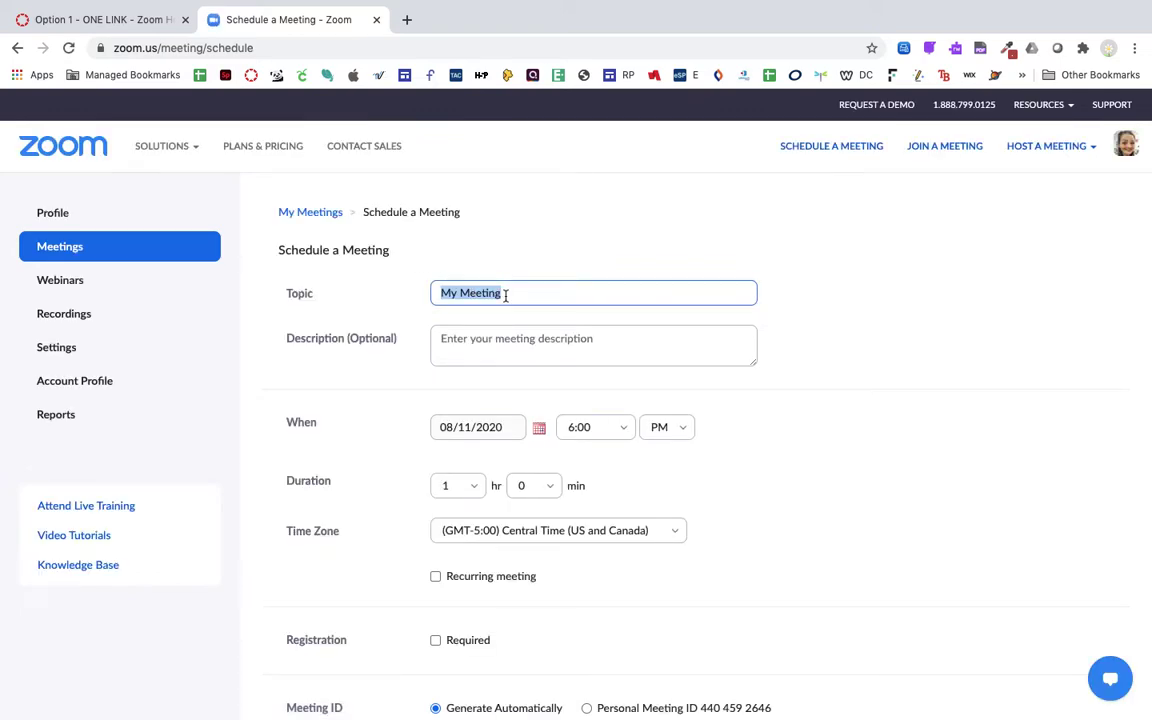
{"action": "type", "text": "Rogers"}
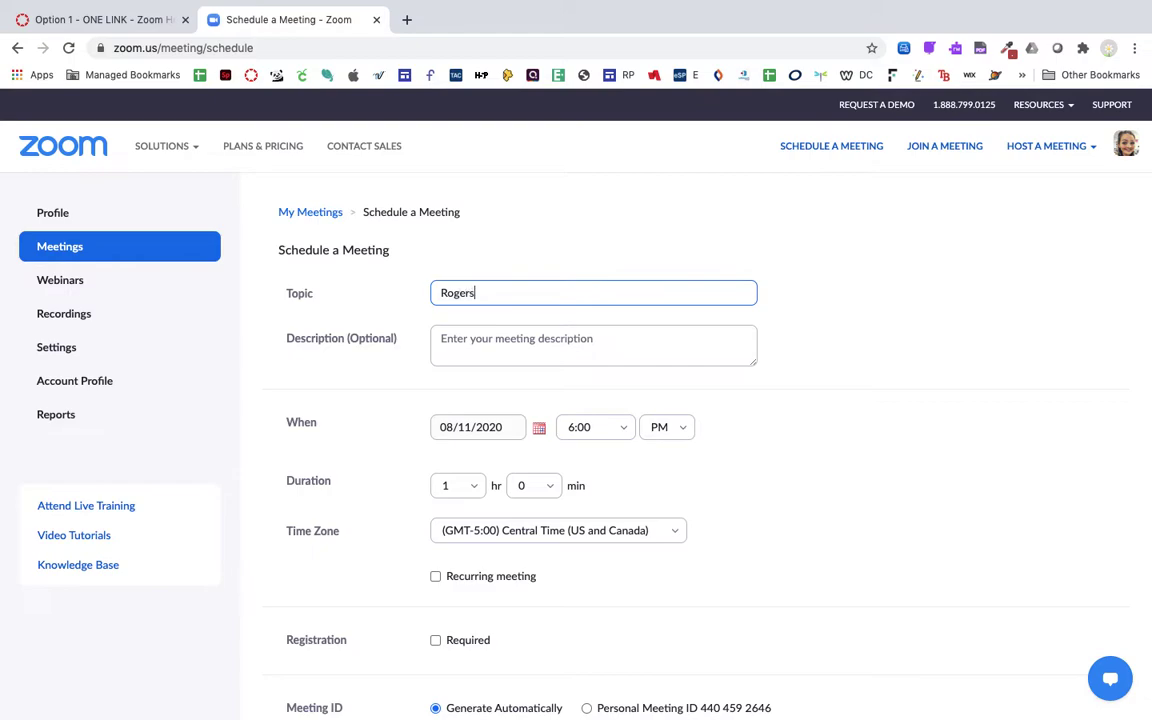
{"action": "type", "text": " - Algebra 1"}
Set the meeting date to 08/13/2020 and look at the available start times
{"action": "scroll", "coordinate": [794, 470], "scroll_direction": "down", "scroll_amount": 2}
{"action": "left_click", "coordinate": [539, 353]}
{"action": "left_click", "coordinate": [527, 450]}
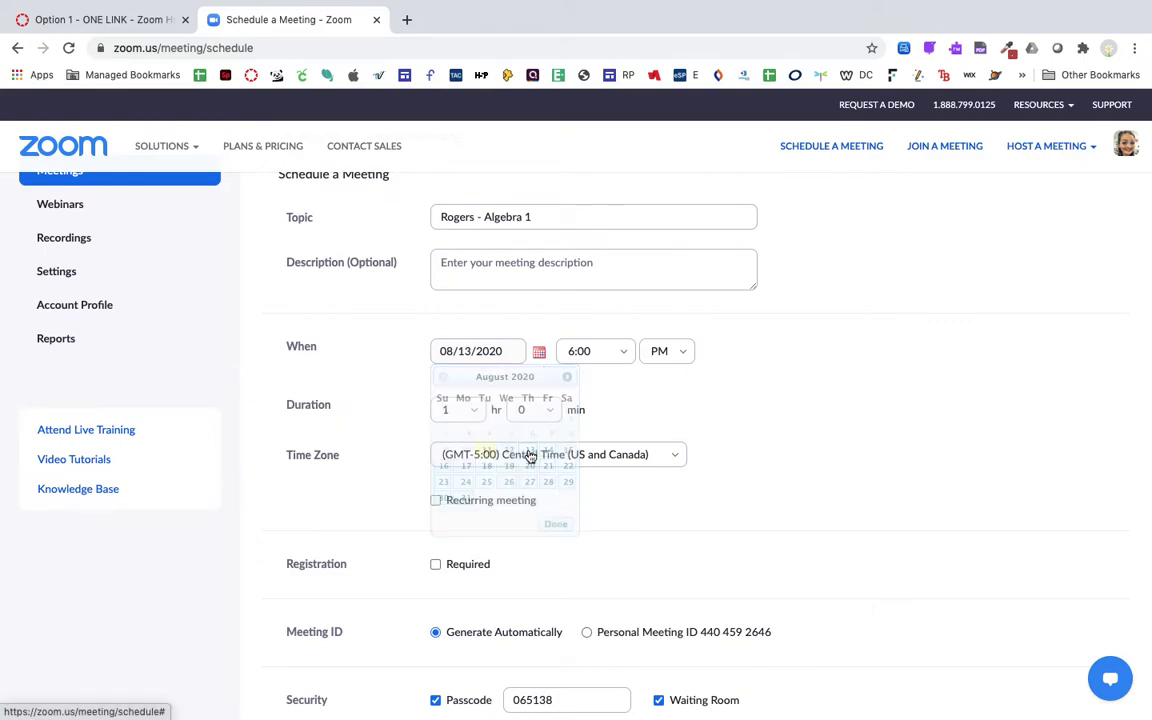
{"action": "left_click", "coordinate": [579, 351]}
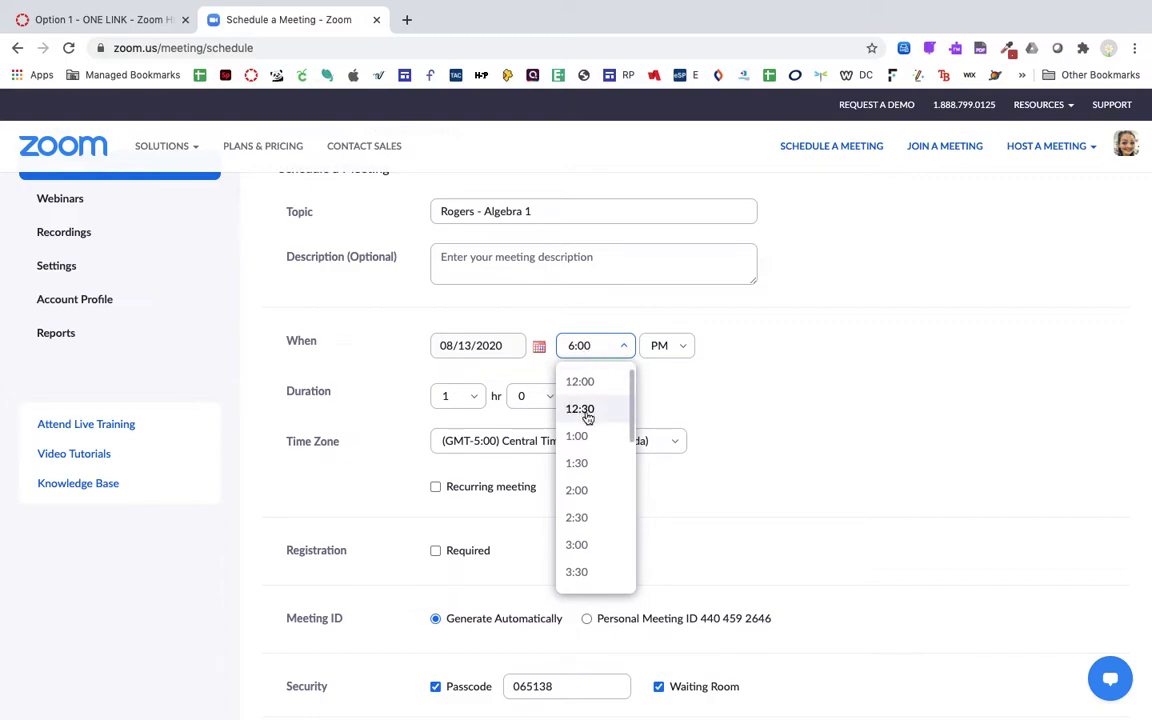
{"action": "left_click", "coordinate": [668, 414]}
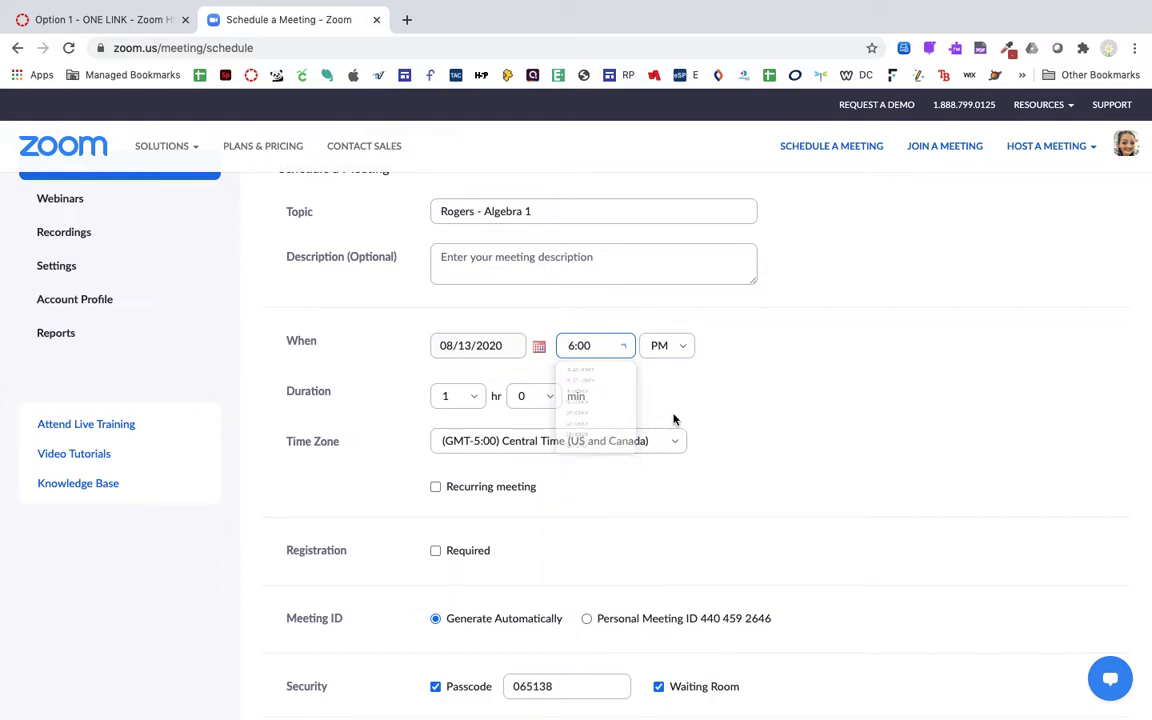
Make the meeting recurring with No Fixed Time as its recurrence
{"action": "left_click", "coordinate": [436, 488]}
{"action": "scroll", "coordinate": [598, 488], "scroll_direction": "down", "scroll_amount": 1}
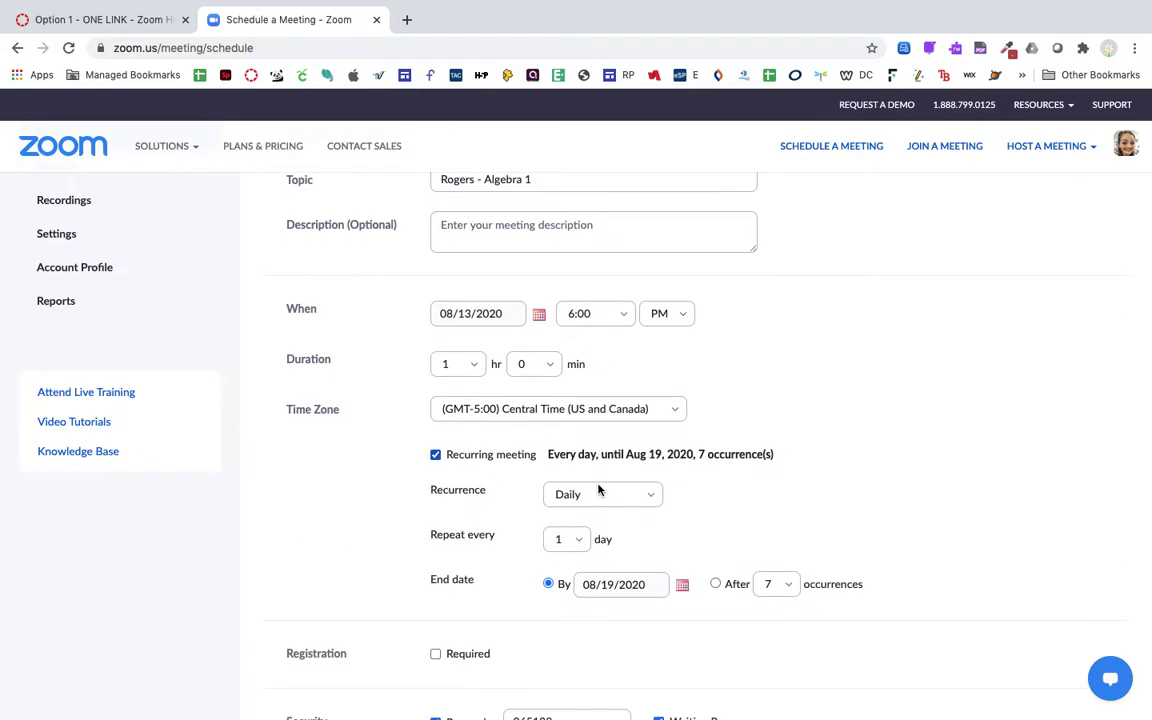
{"action": "left_click", "coordinate": [588, 494]}
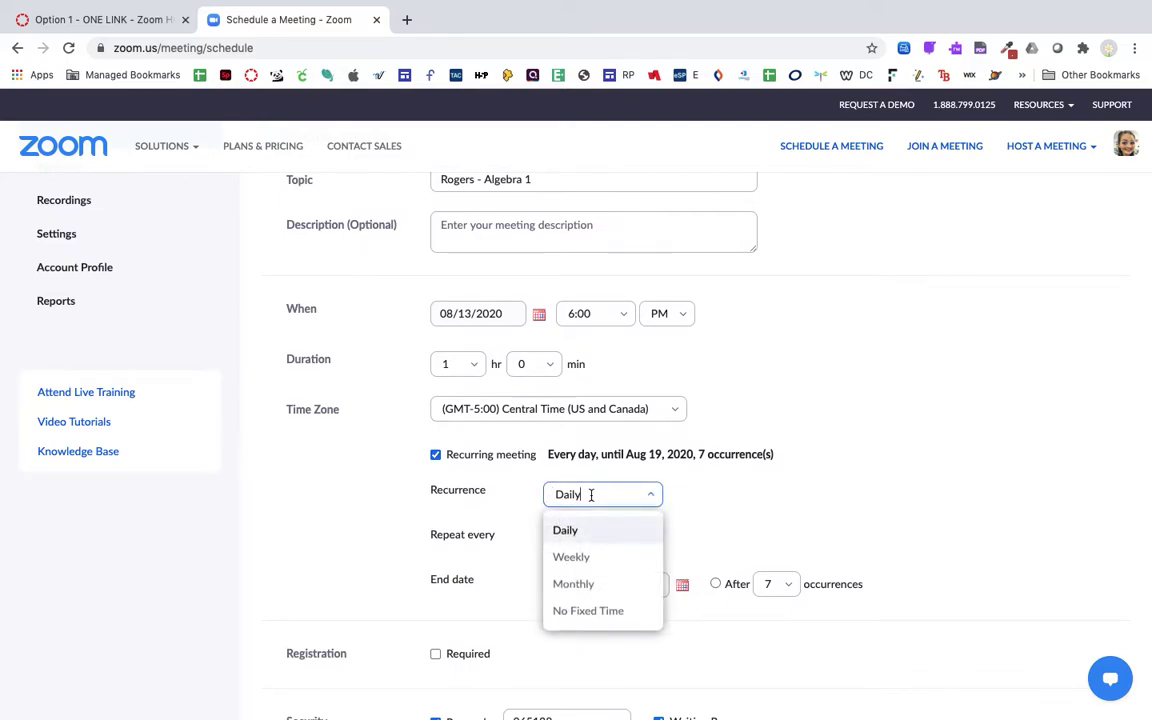
{"action": "left_click", "coordinate": [585, 612]}
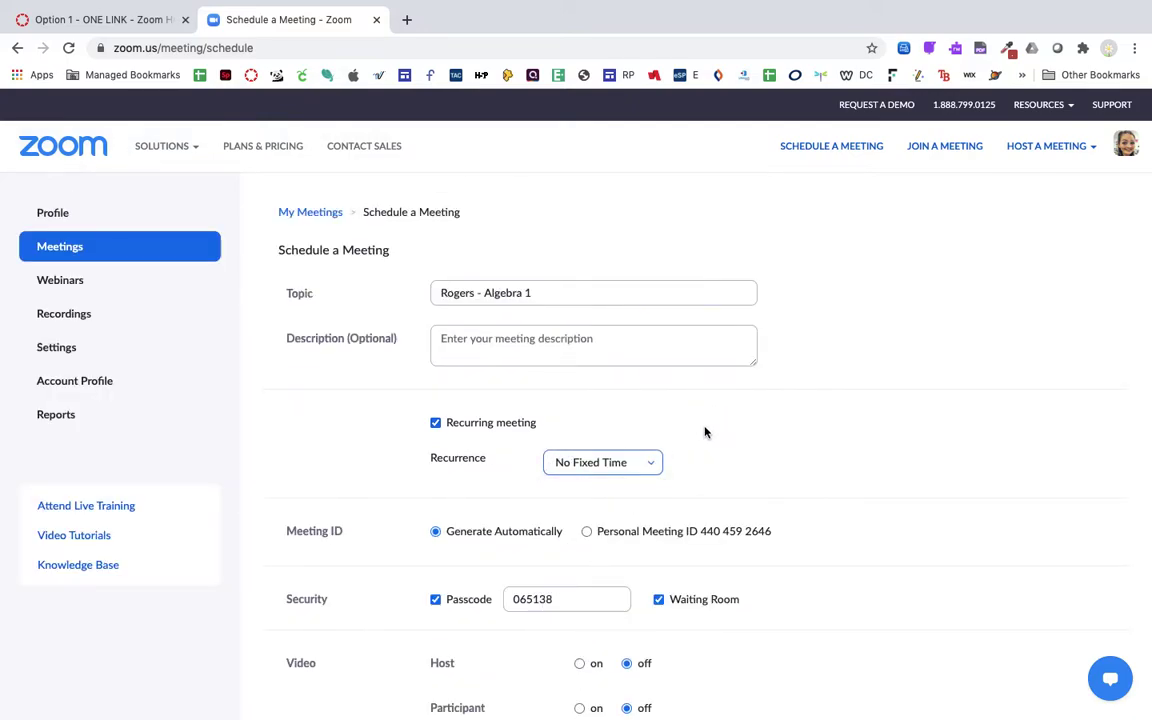
Review the remaining meeting settings and save the recurring meeting
{"action": "scroll", "coordinate": [705, 430], "scroll_direction": "down", "scroll_amount": 1}
{"action": "scroll", "coordinate": [702, 440], "scroll_direction": "down", "scroll_amount": 2}
{"action": "scroll", "coordinate": [702, 440], "scroll_direction": "up", "scroll_amount": 1}
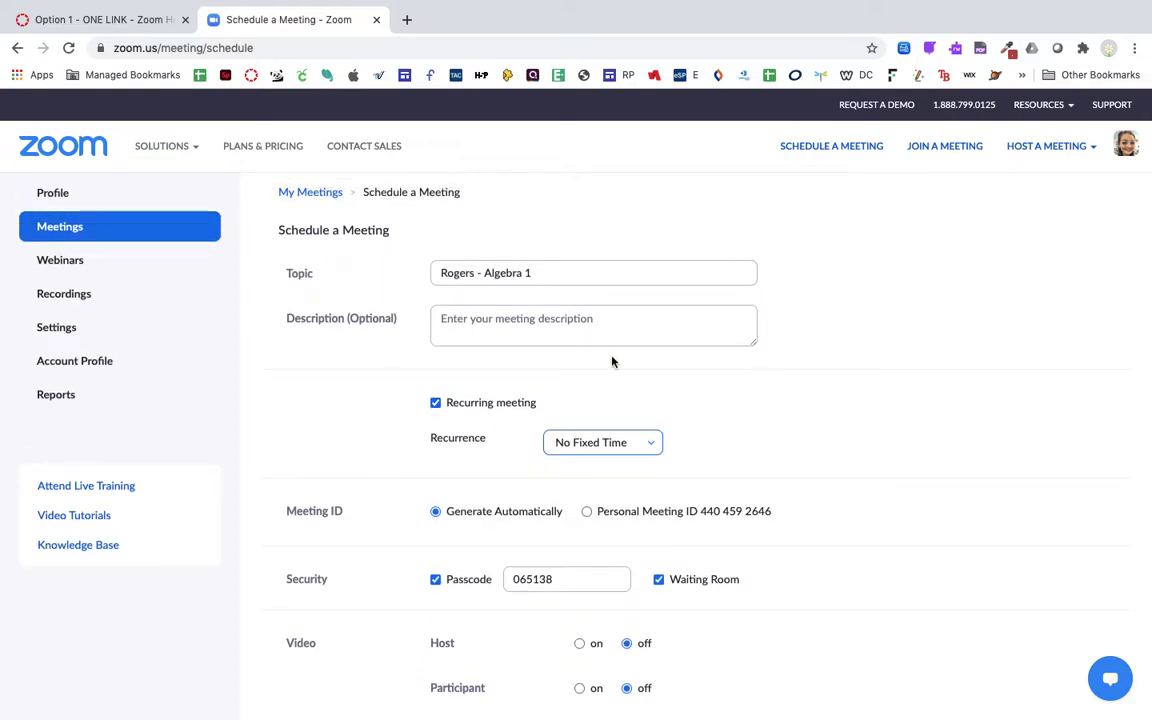
{"action": "scroll", "coordinate": [445, 373], "scroll_direction": "down", "scroll_amount": 1}
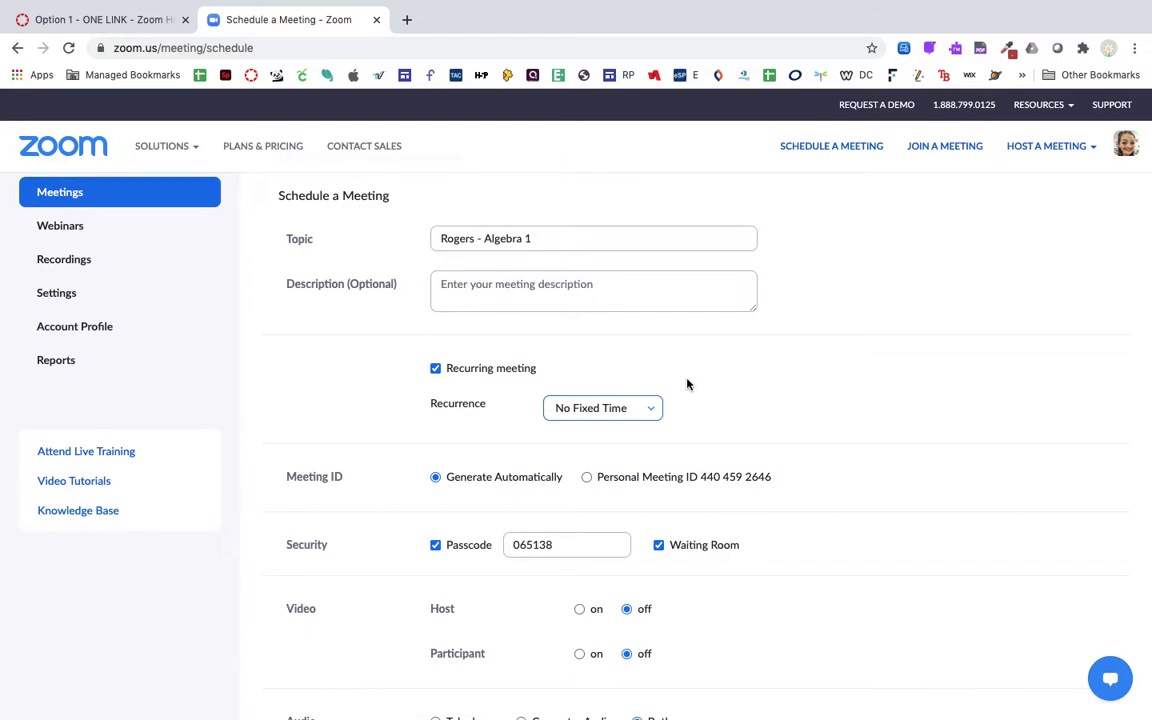
{"action": "scroll", "coordinate": [687, 384], "scroll_direction": "down", "scroll_amount": 9}
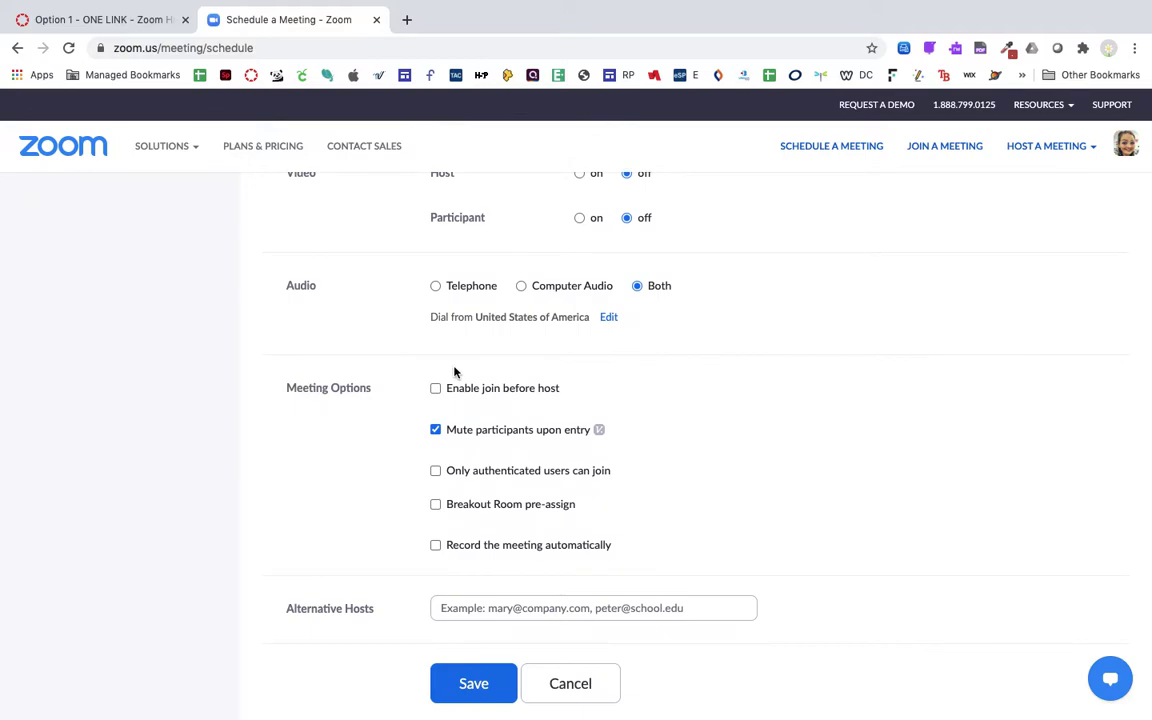
{"action": "scroll", "coordinate": [481, 442], "scroll_direction": "down", "scroll_amount": 2}
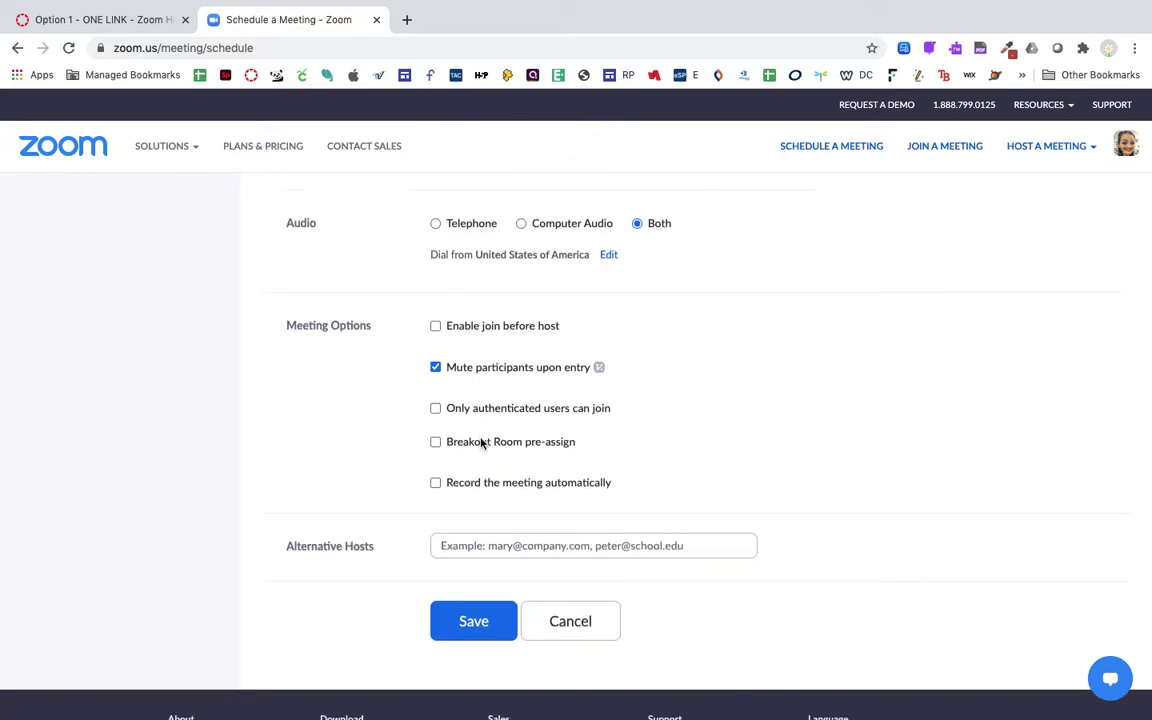
{"action": "left_click", "coordinate": [473, 590]}
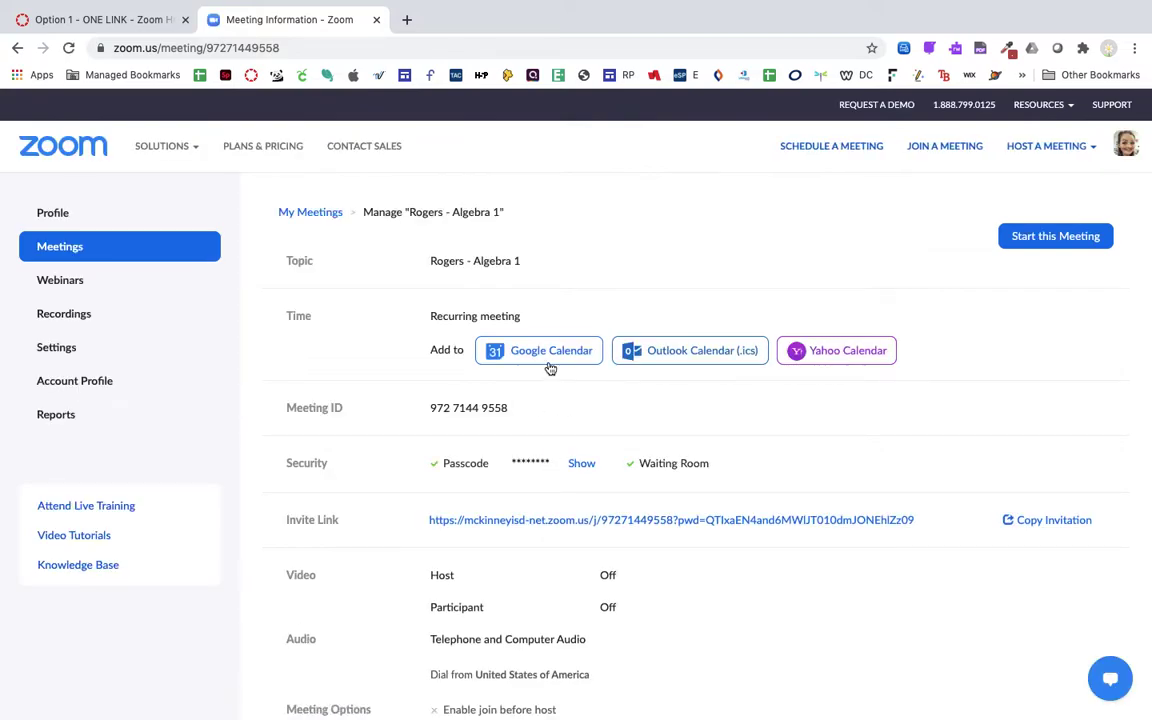
Copy the join URL from the meeting invitation text and switch back to the Canvas home page template
{"action": "left_click", "coordinate": [1030, 521]}
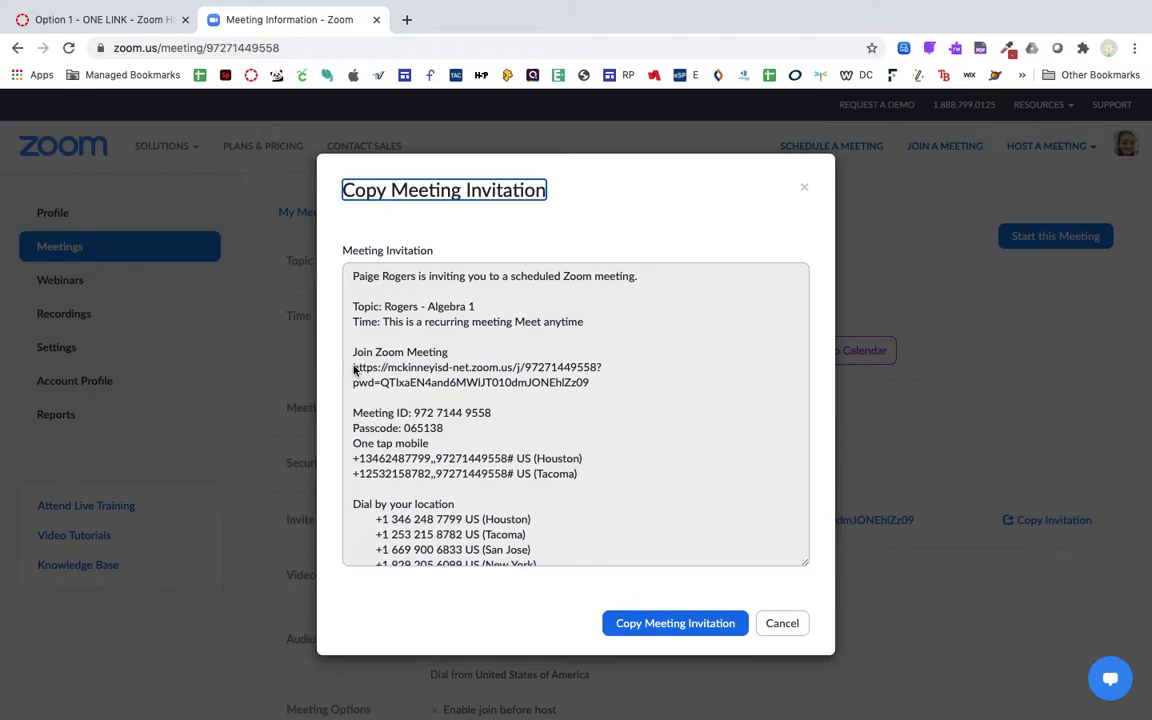
{"action": "left_click_drag", "start_coordinate": [352, 369], "coordinate": [590, 385]}
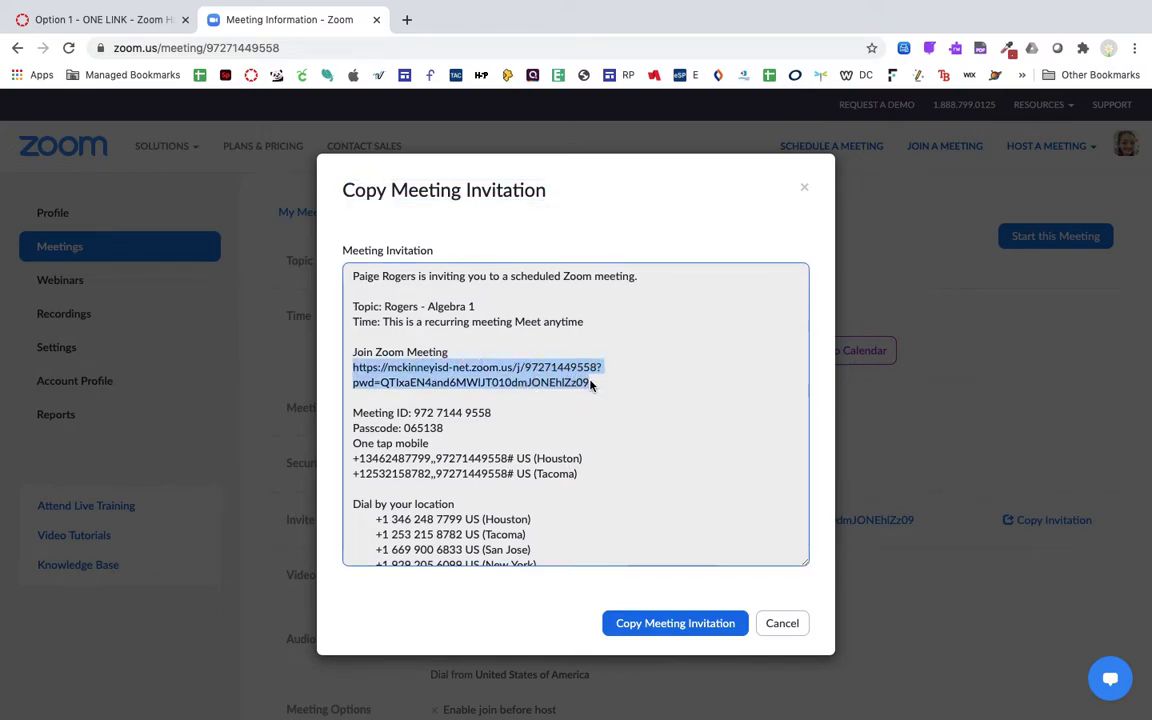
{"action": "left_click", "coordinate": [150, 28]}
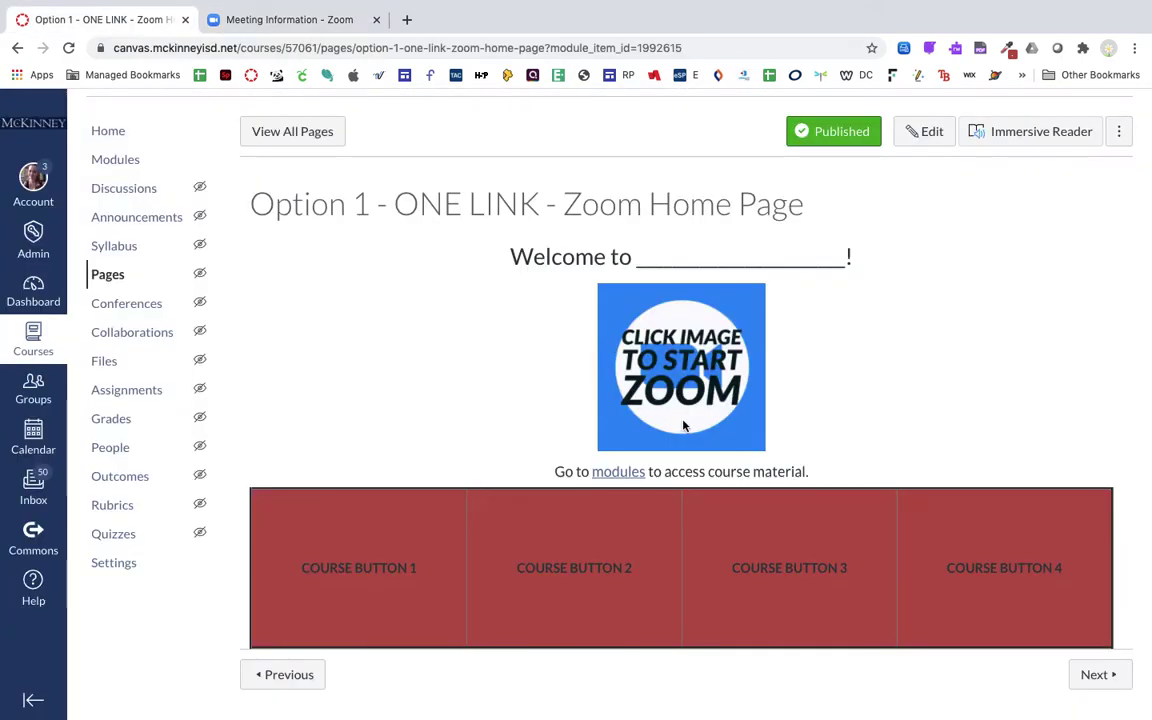
Edit the page to link the "Click image to start Zoom" picture to the copied meeting URL, and save it
{"action": "left_click", "coordinate": [920, 134]}
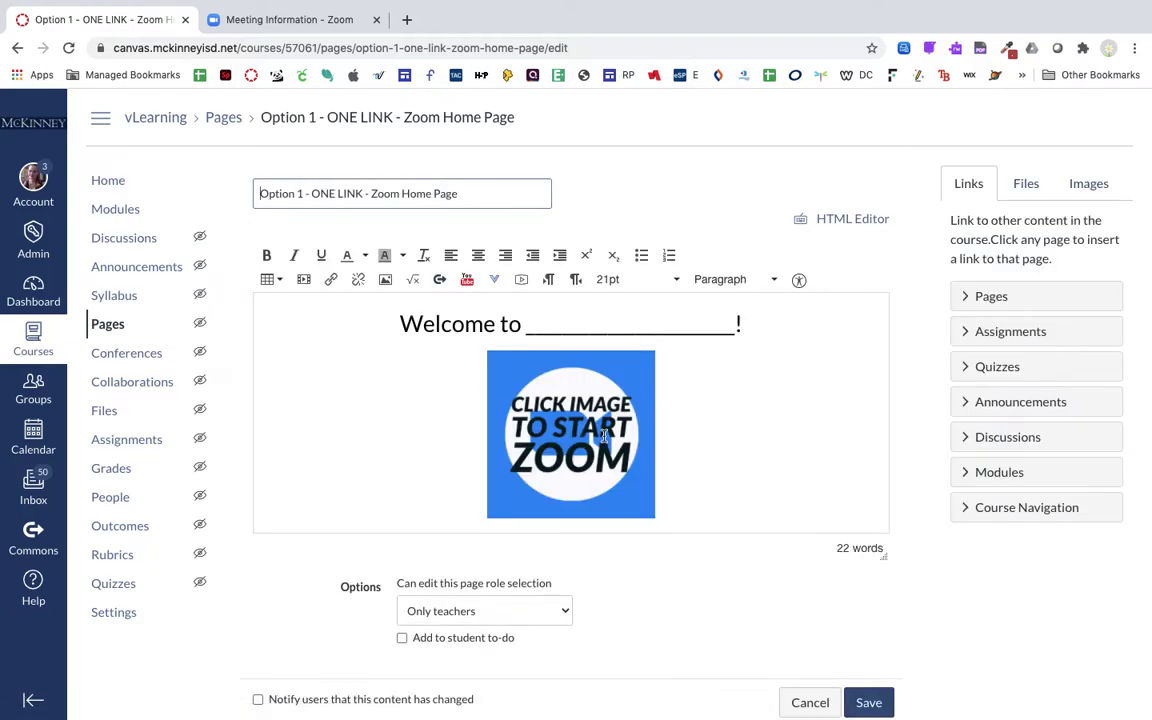
{"action": "left_click", "coordinate": [604, 436]}
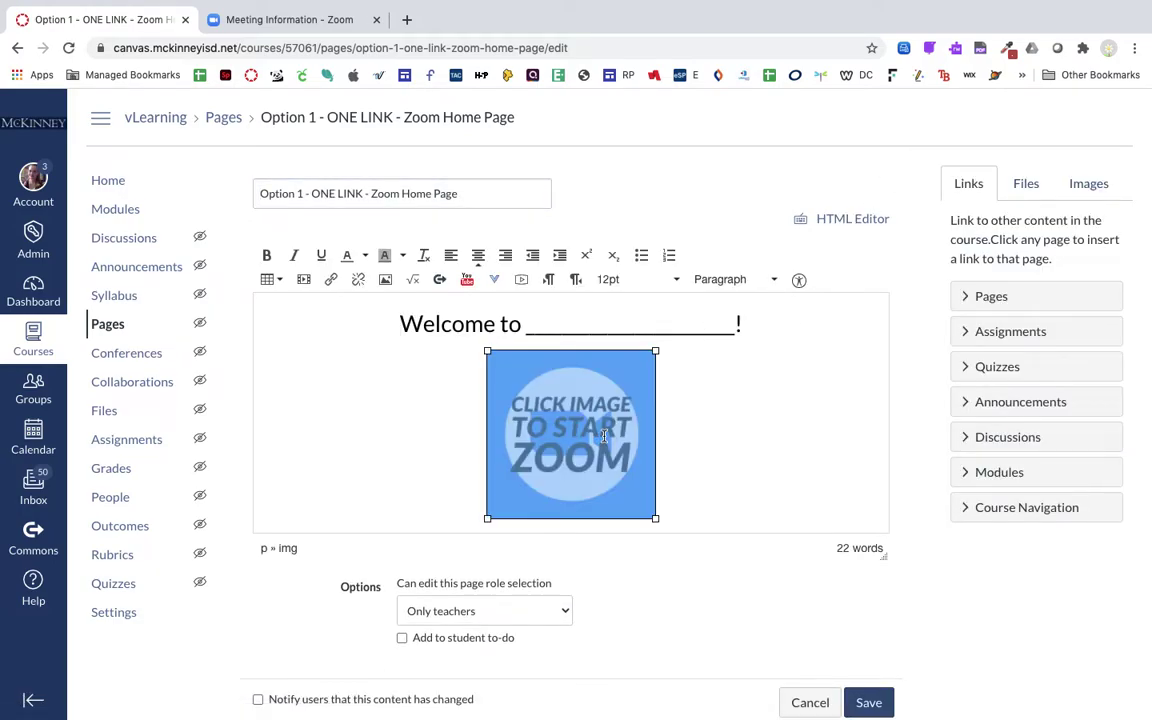
{"action": "left_click", "coordinate": [331, 283]}
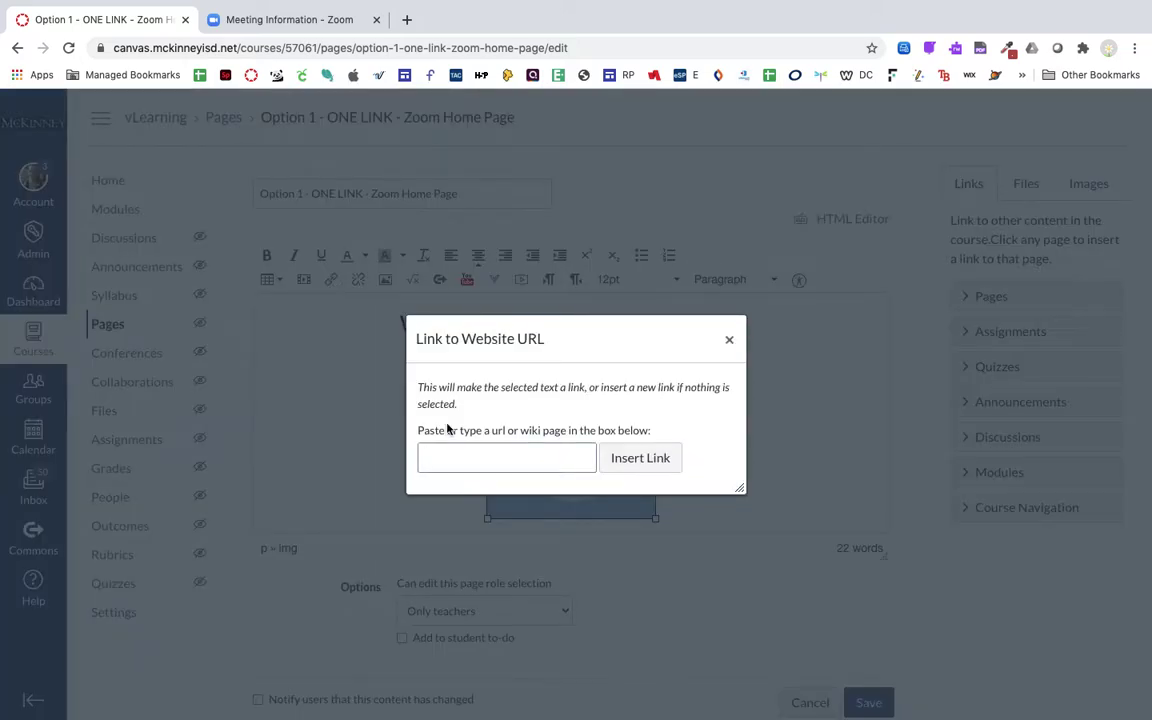
{"action": "key", "text": "ctrl+v"}
{"action": "left_click", "coordinate": [617, 466]}
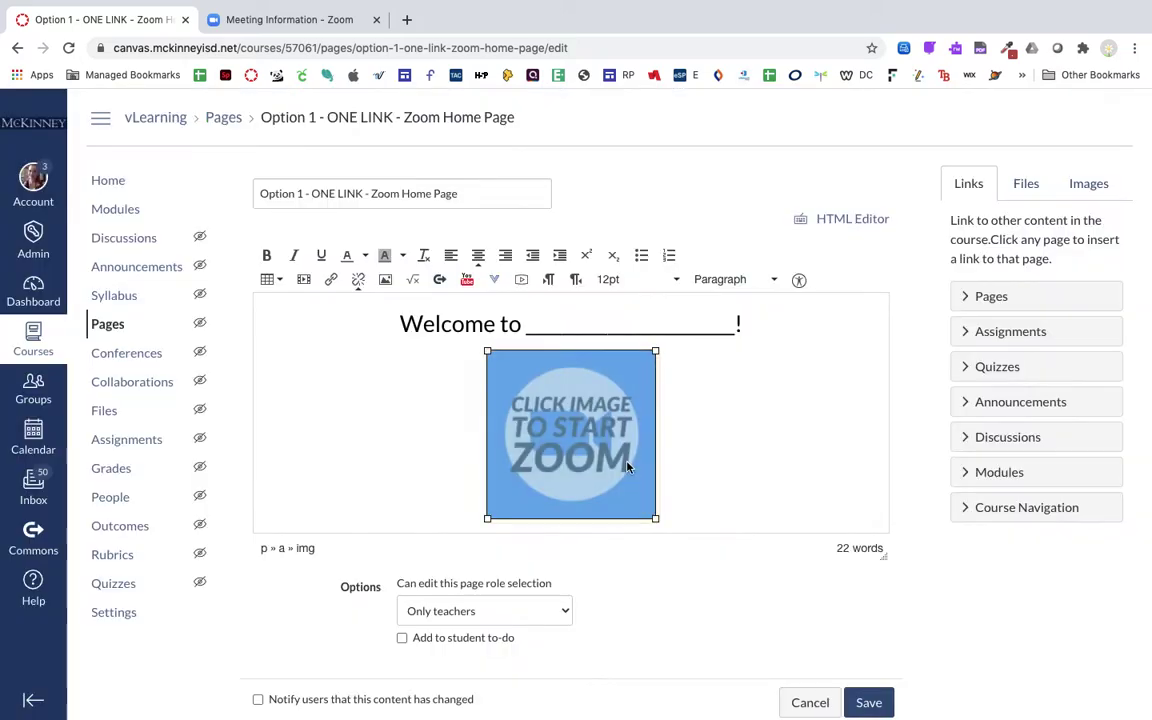
{"action": "scroll", "coordinate": [700, 520], "scroll_direction": "down", "scroll_amount": 1}
{"action": "left_click", "coordinate": [868, 680]}
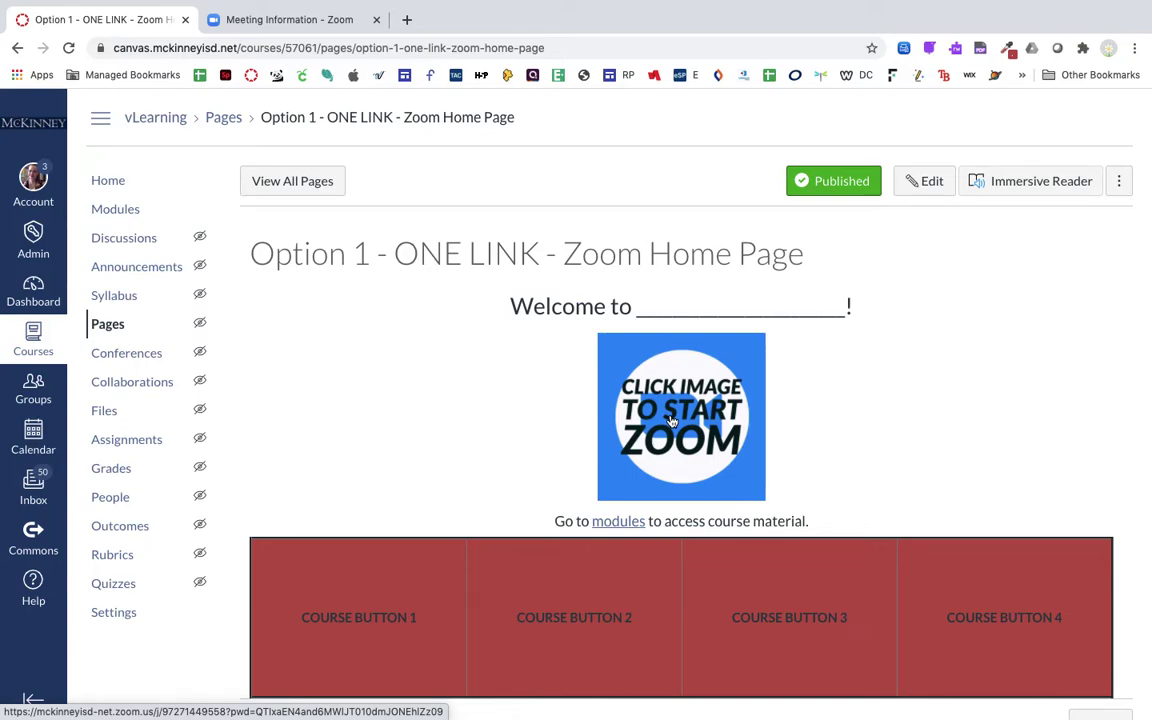
Switch to Zoom, close the meeting invitation, and open the Usage report to review the list of past meetings
{"action": "left_click", "coordinate": [300, 21]}
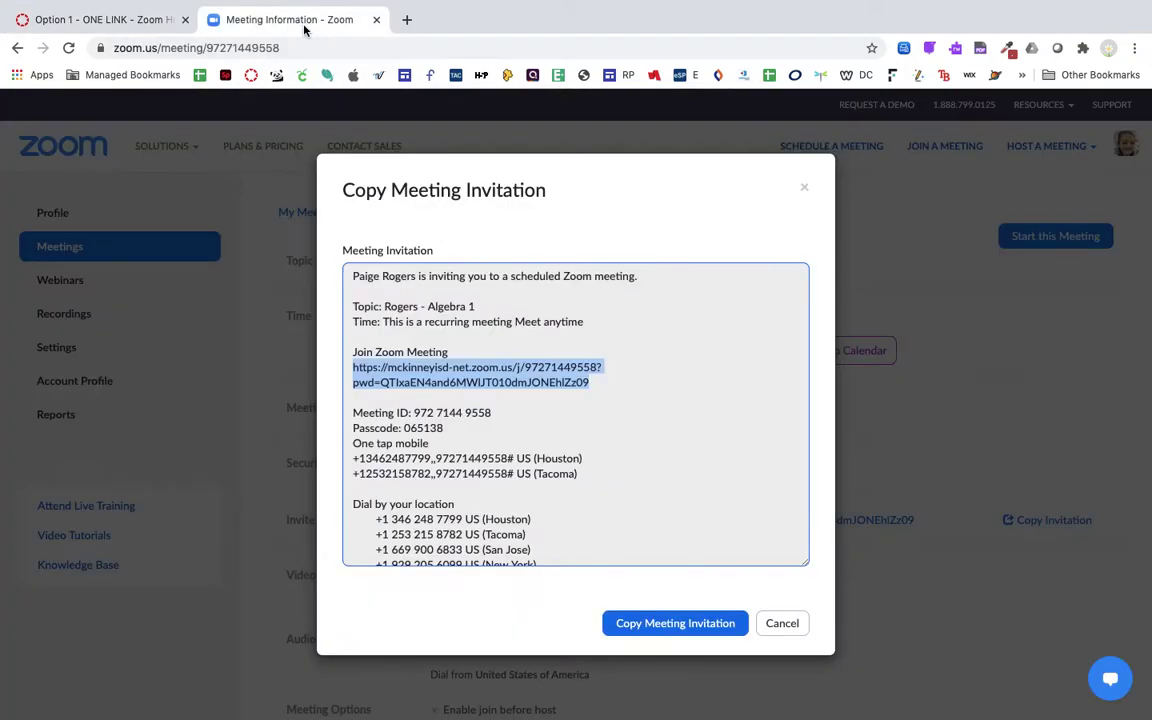
{"action": "left_click", "coordinate": [794, 624]}
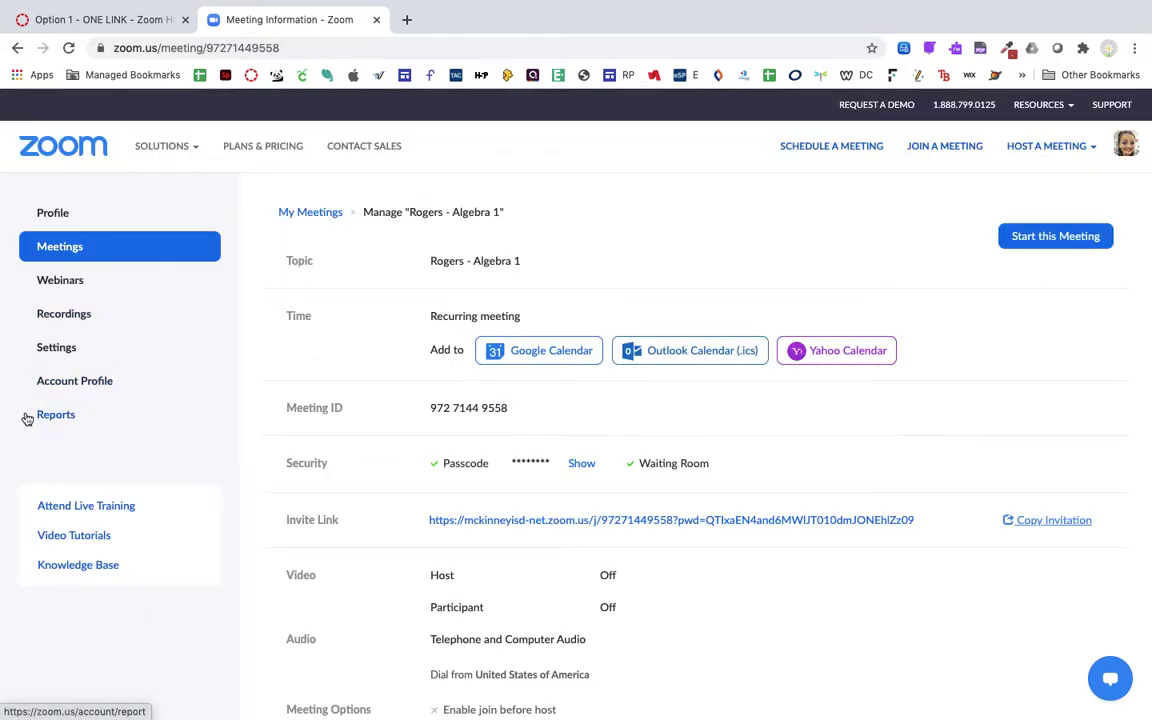
{"action": "left_click", "coordinate": [67, 422]}
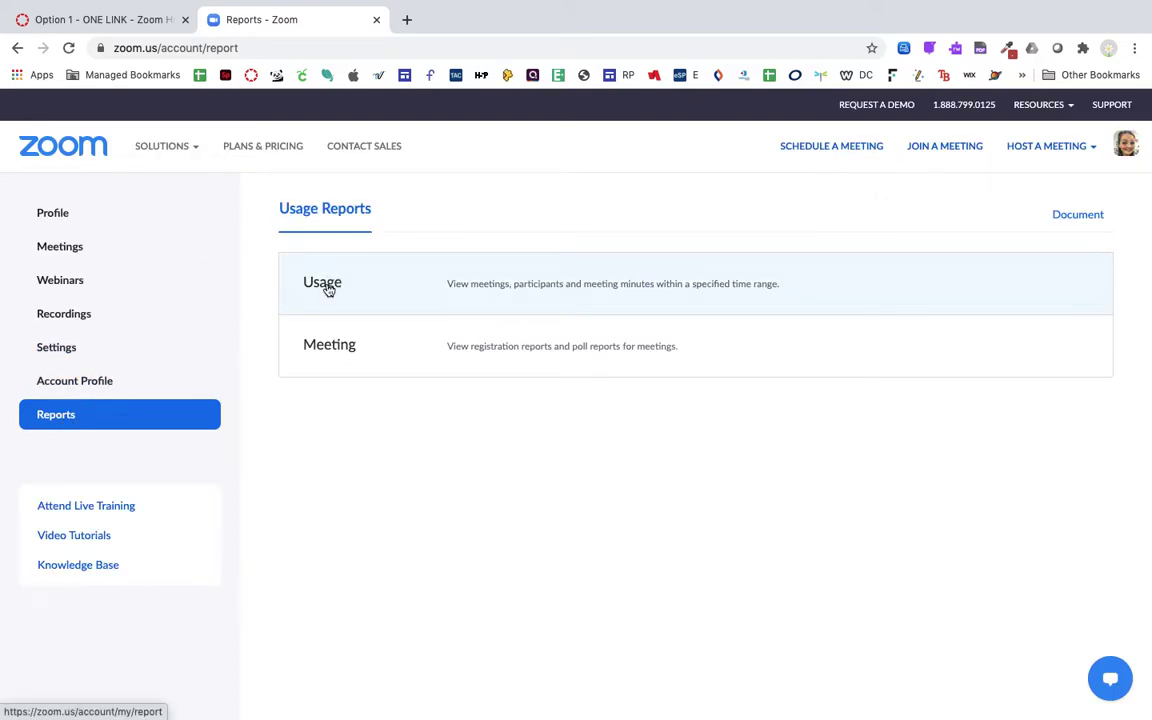
{"action": "left_click", "coordinate": [327, 289]}
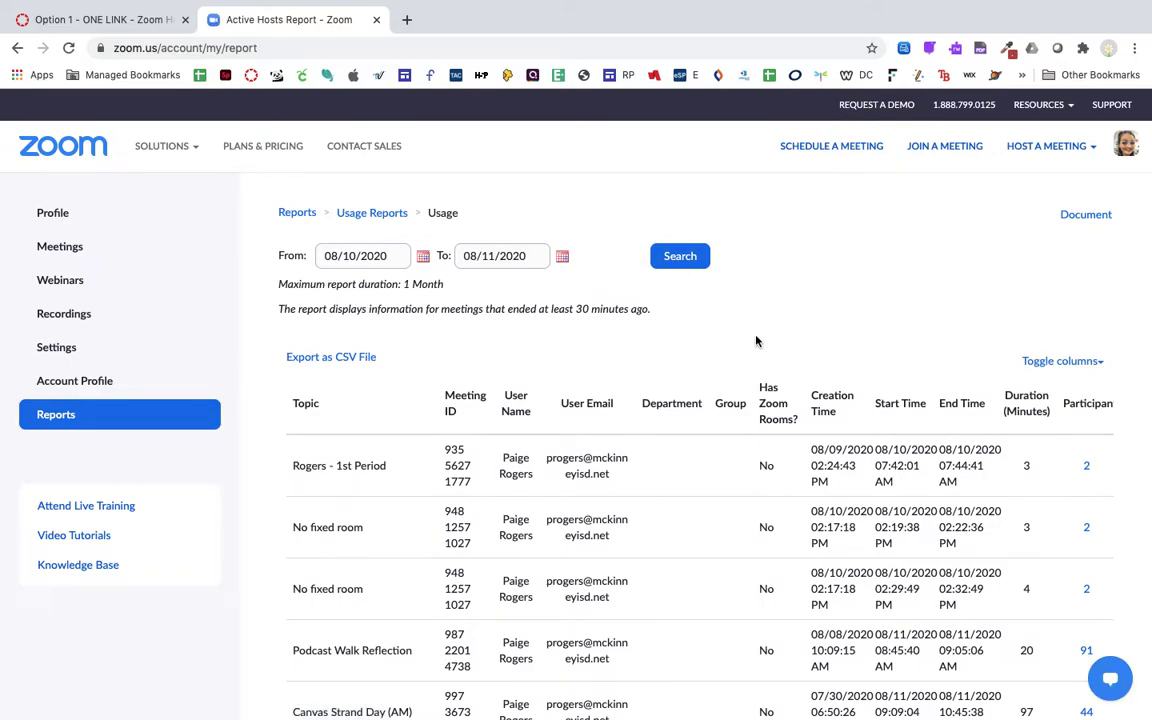
{"action": "scroll", "coordinate": [756, 341], "scroll_direction": "down", "scroll_amount": 2}
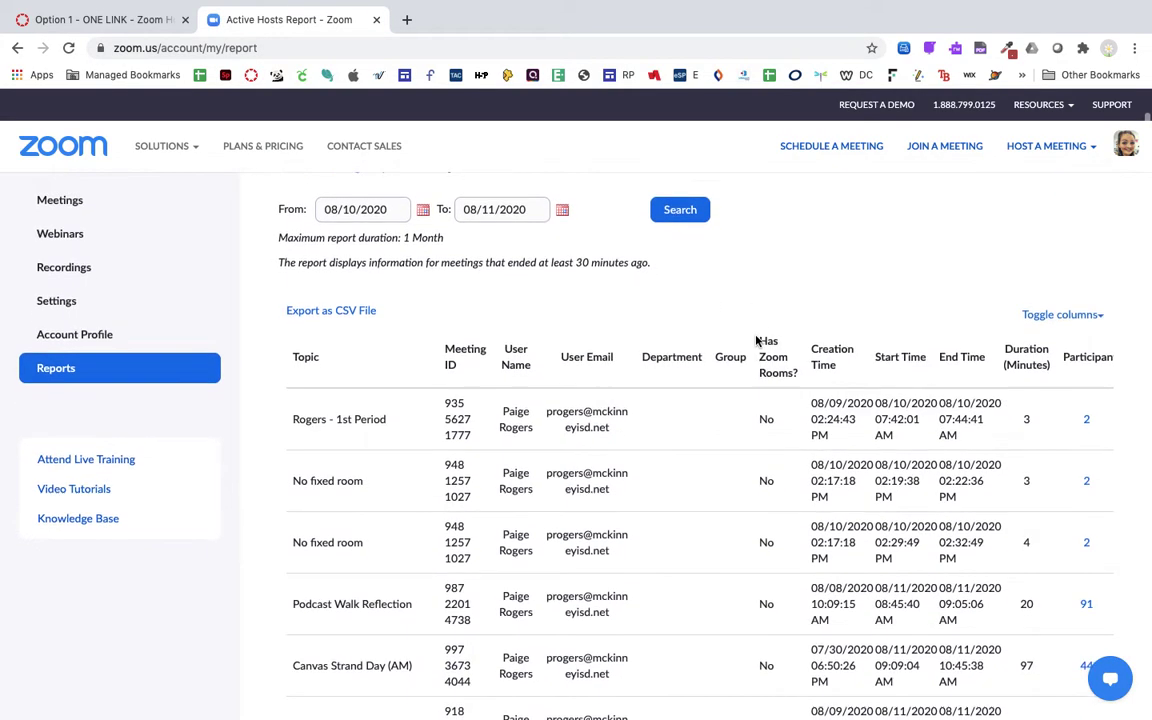
{"action": "scroll", "coordinate": [756, 341], "scroll_direction": "down", "scroll_amount": 8}
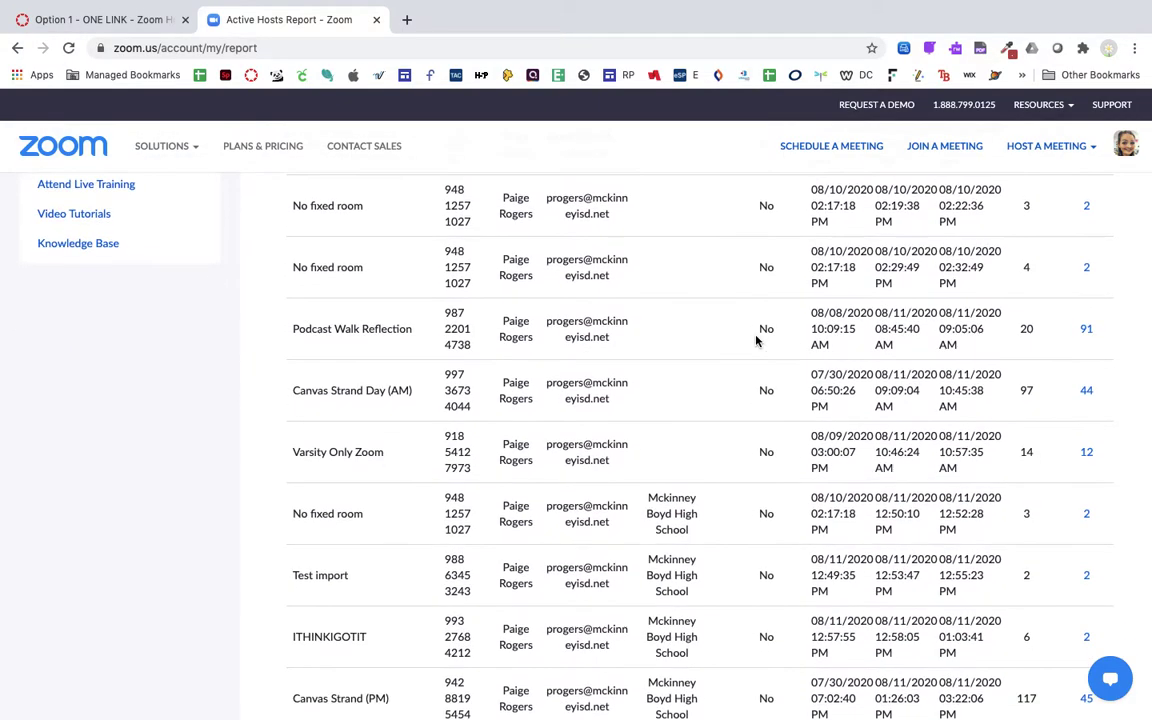
{"action": "scroll", "coordinate": [756, 341], "scroll_direction": "up", "scroll_amount": 7}
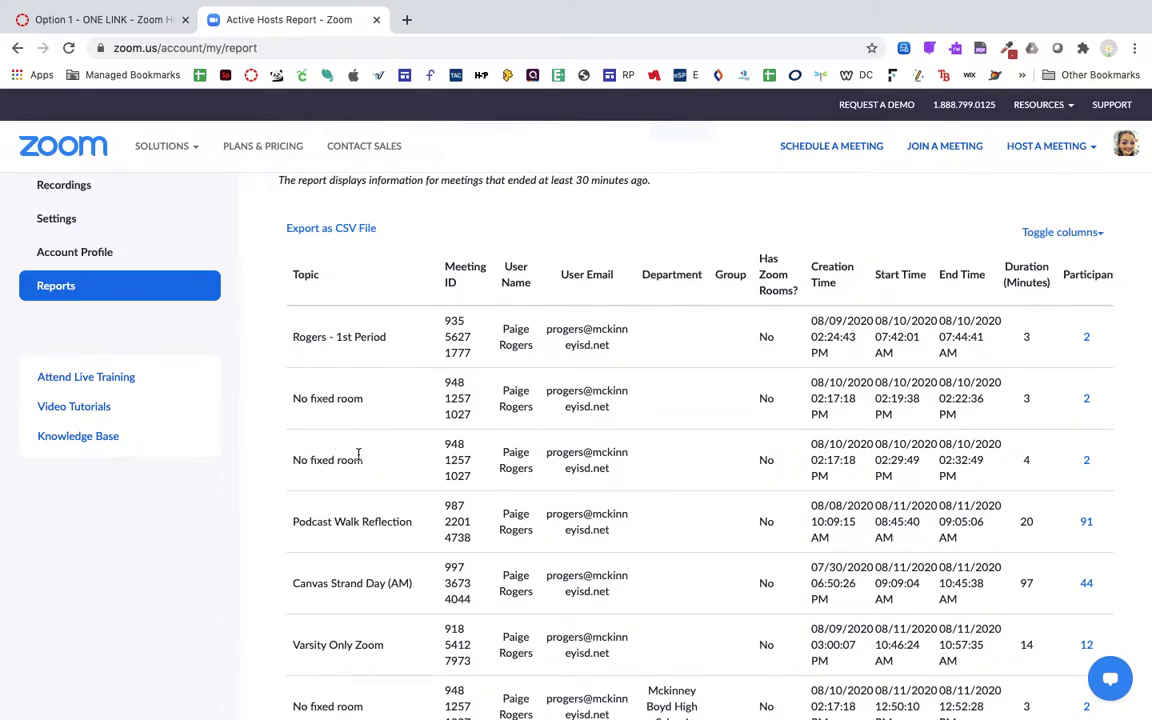
{"action": "scroll", "coordinate": [358, 455], "scroll_direction": "down", "scroll_amount": 5}
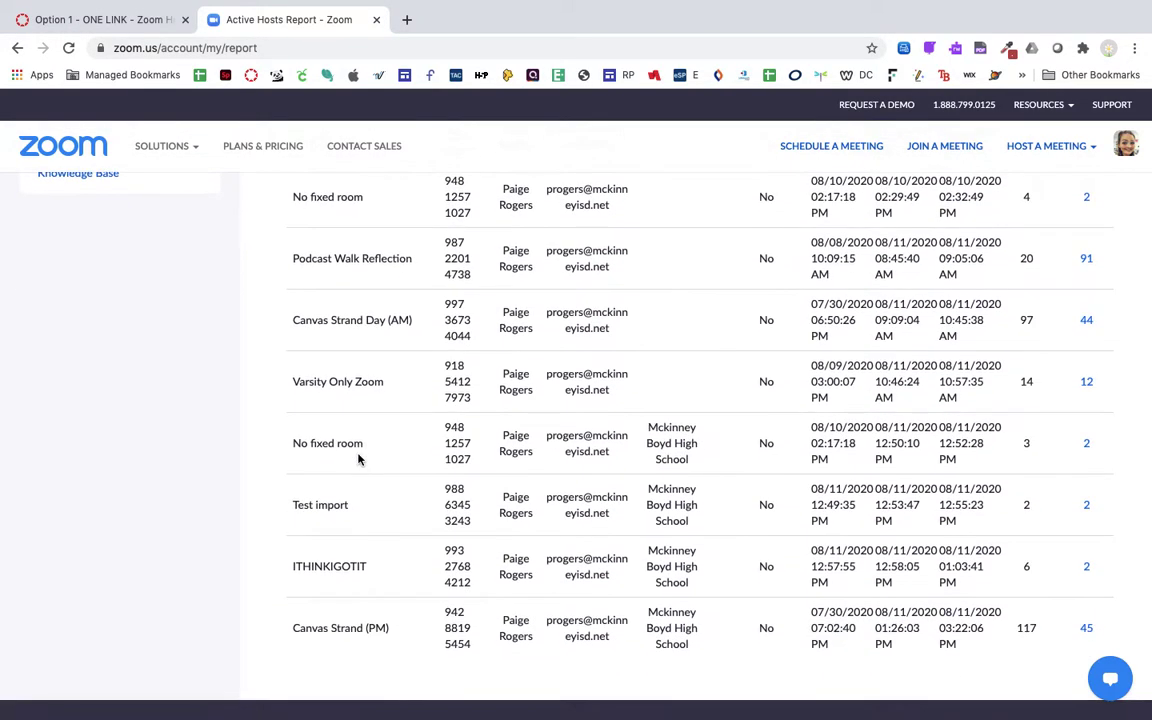
{"action": "scroll", "coordinate": [358, 459], "scroll_direction": "up", "scroll_amount": 5}
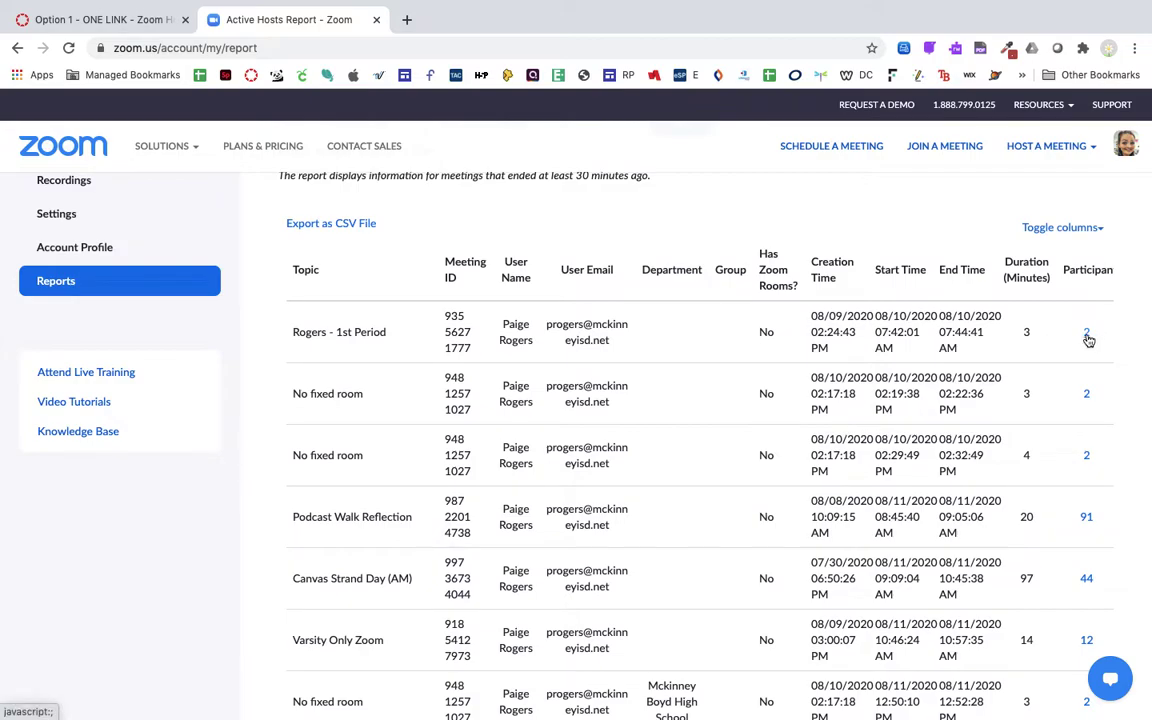
Open the participant list of the Podcast Walk Reflection meeting, examine the join times, leave times and durations, and close it
{"action": "scroll", "coordinate": [1073, 371], "scroll_direction": "down", "scroll_amount": 4}
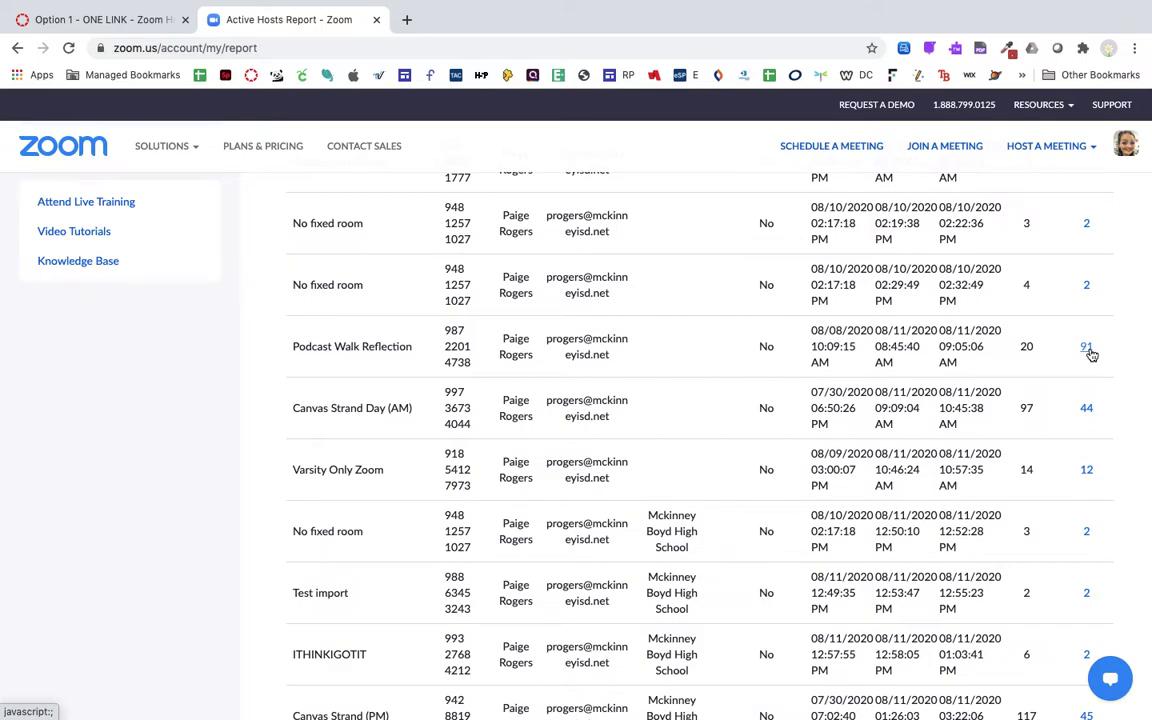
{"action": "left_click", "coordinate": [1087, 348]}
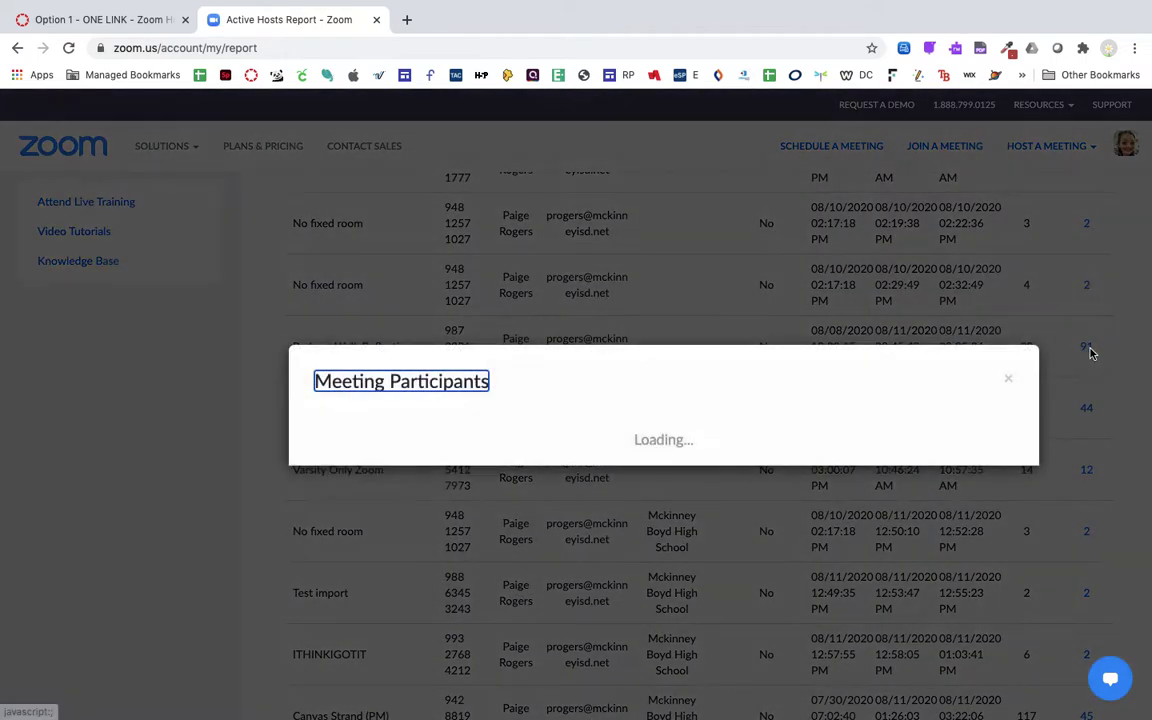
{"action": "scroll", "coordinate": [917, 294], "scroll_direction": "down", "scroll_amount": 3}
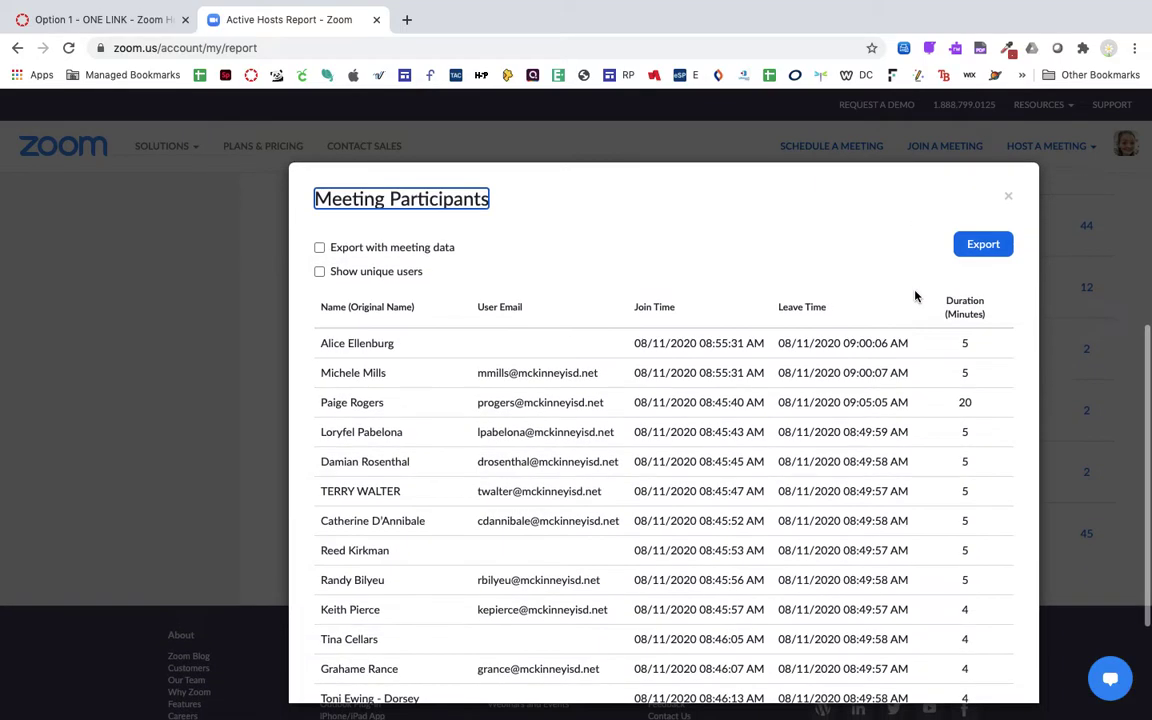
{"action": "scroll", "coordinate": [780, 585], "scroll_direction": "down", "scroll_amount": 3}
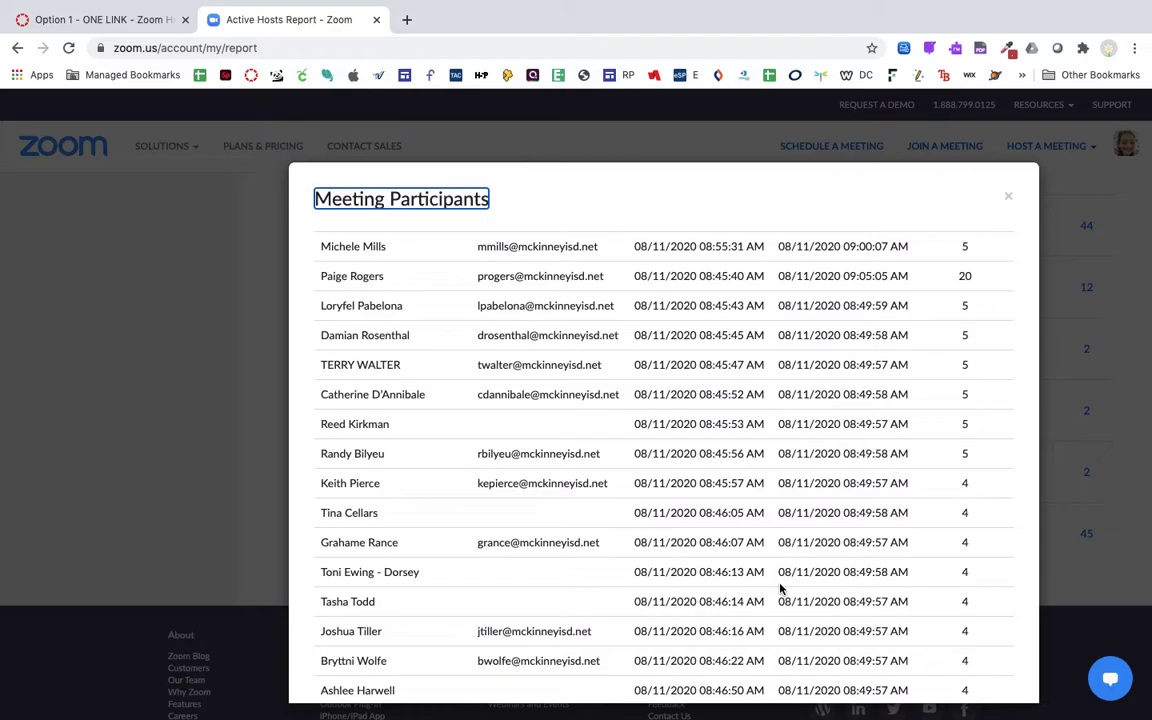
{"action": "scroll", "coordinate": [985, 321], "scroll_direction": "up", "scroll_amount": 1}
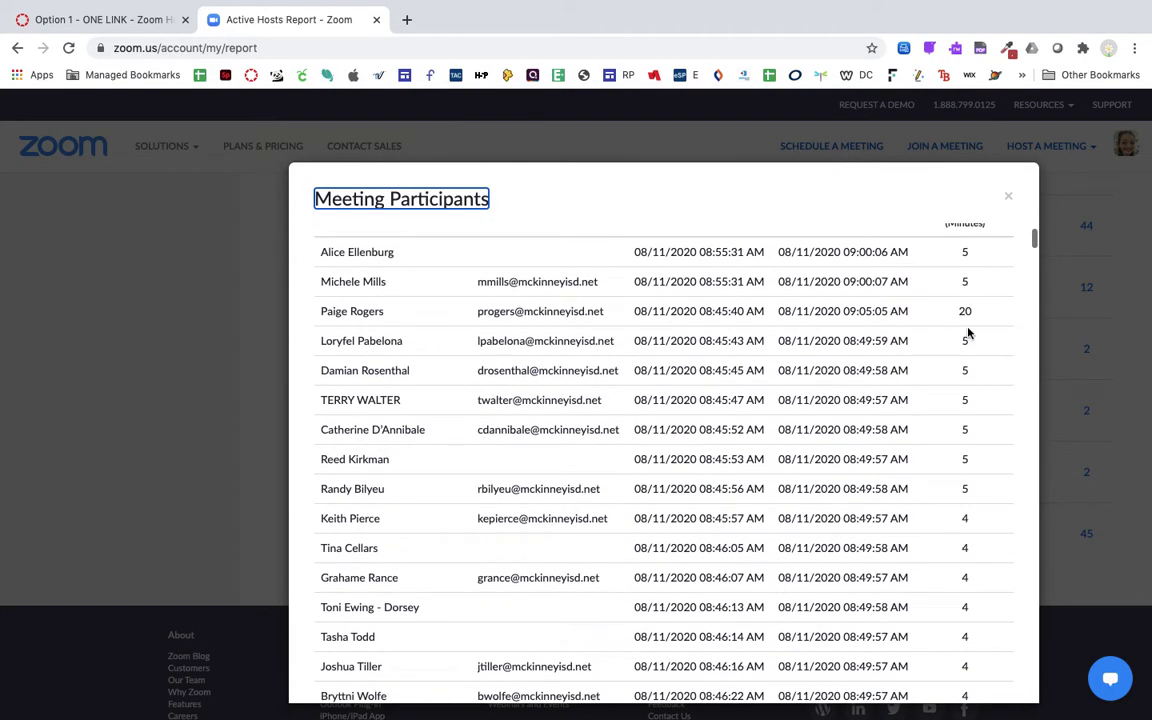
{"action": "scroll", "coordinate": [882, 458], "scroll_direction": "up", "scroll_amount": 2}
{"action": "scroll", "coordinate": [882, 458], "scroll_direction": "down", "scroll_amount": 5}
{"action": "scroll", "coordinate": [885, 463], "scroll_direction": "down", "scroll_amount": 8}
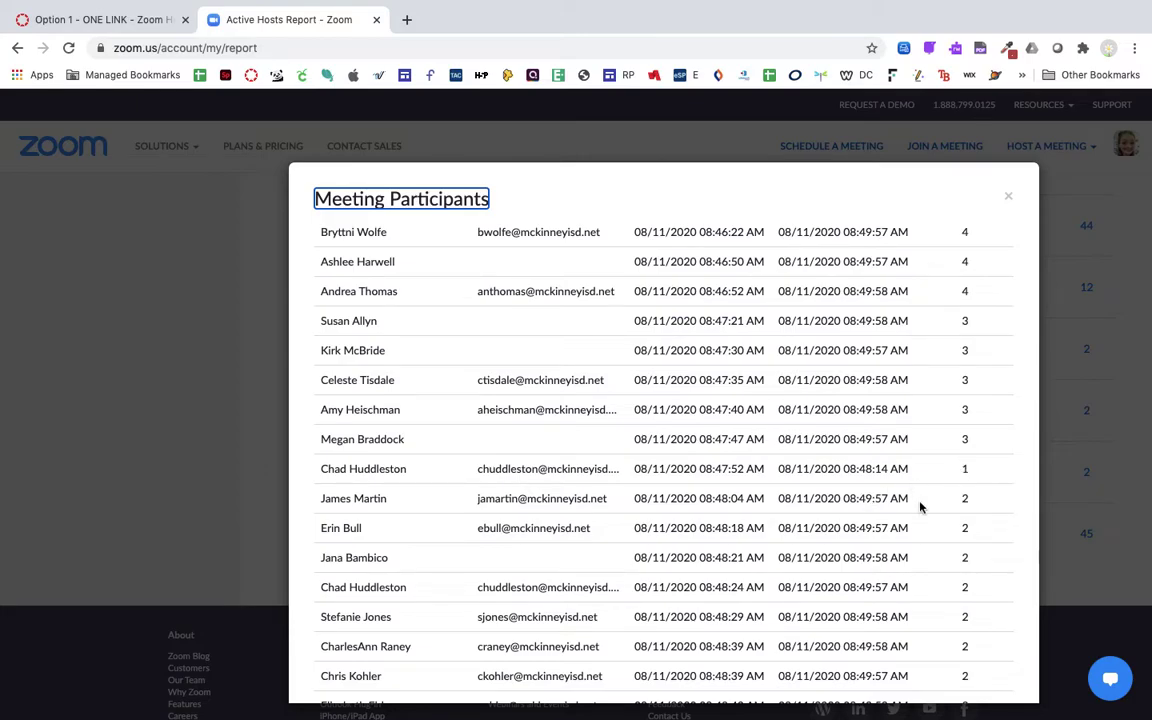
{"action": "scroll", "coordinate": [904, 519], "scroll_direction": "down", "scroll_amount": 10}
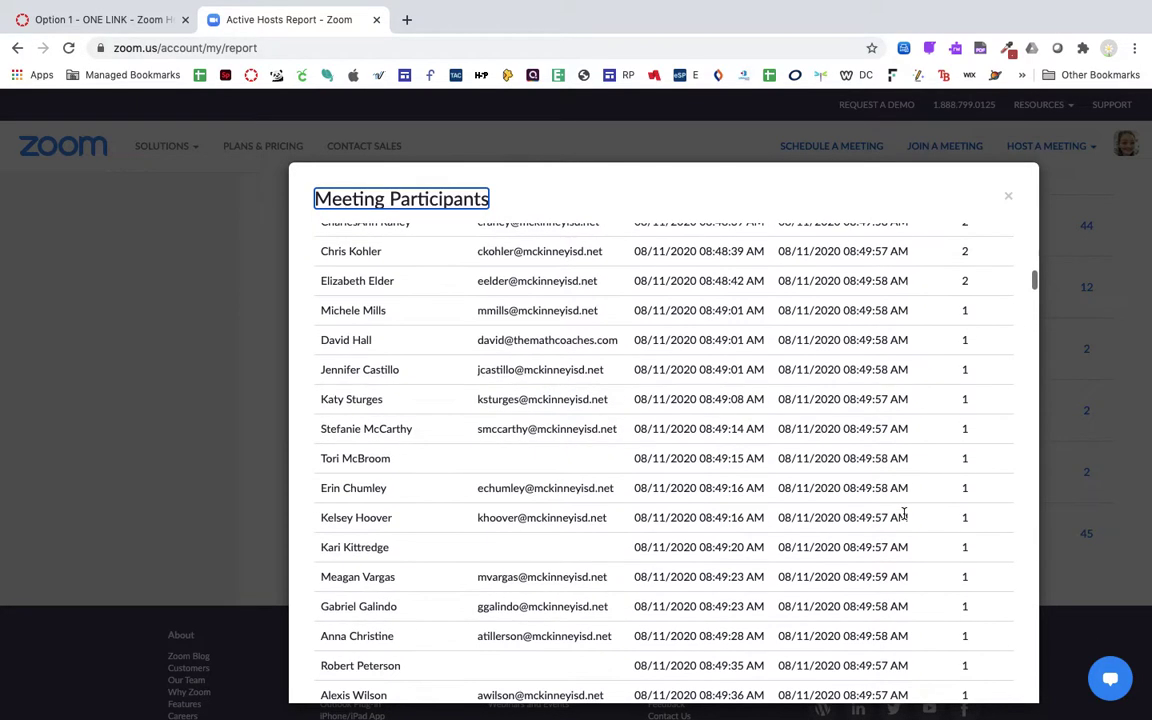
{"action": "scroll", "coordinate": [904, 514], "scroll_direction": "down", "scroll_amount": 7}
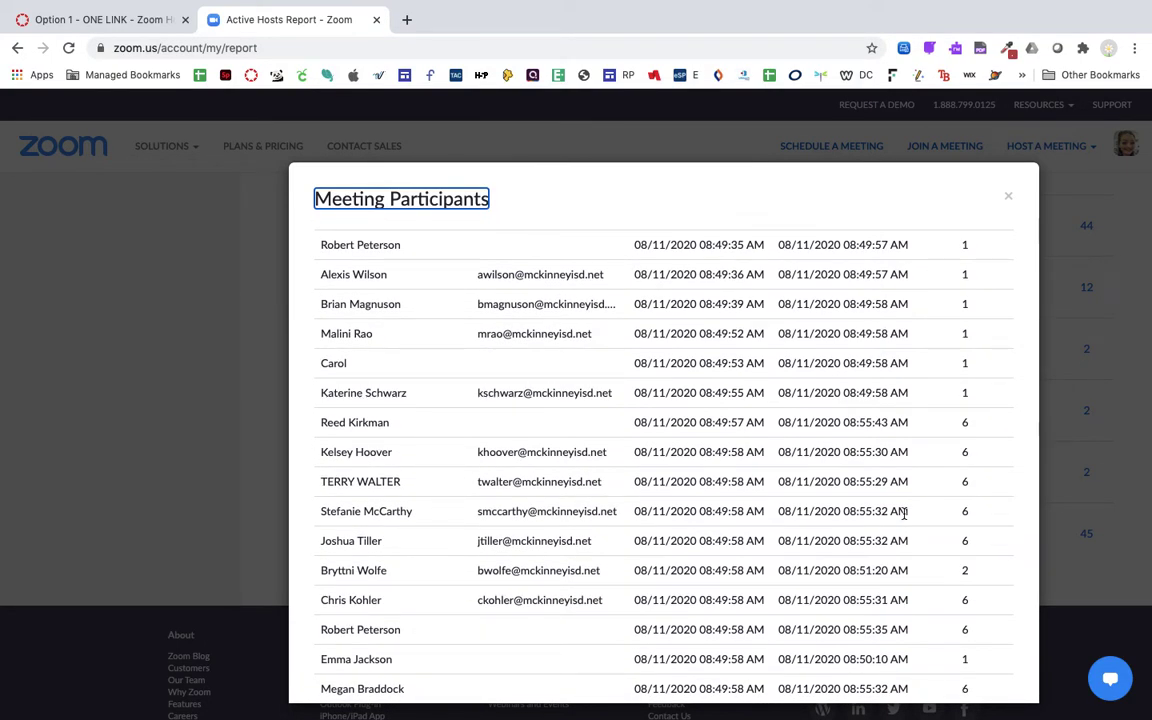
{"action": "scroll", "coordinate": [904, 514], "scroll_direction": "down", "scroll_amount": 8}
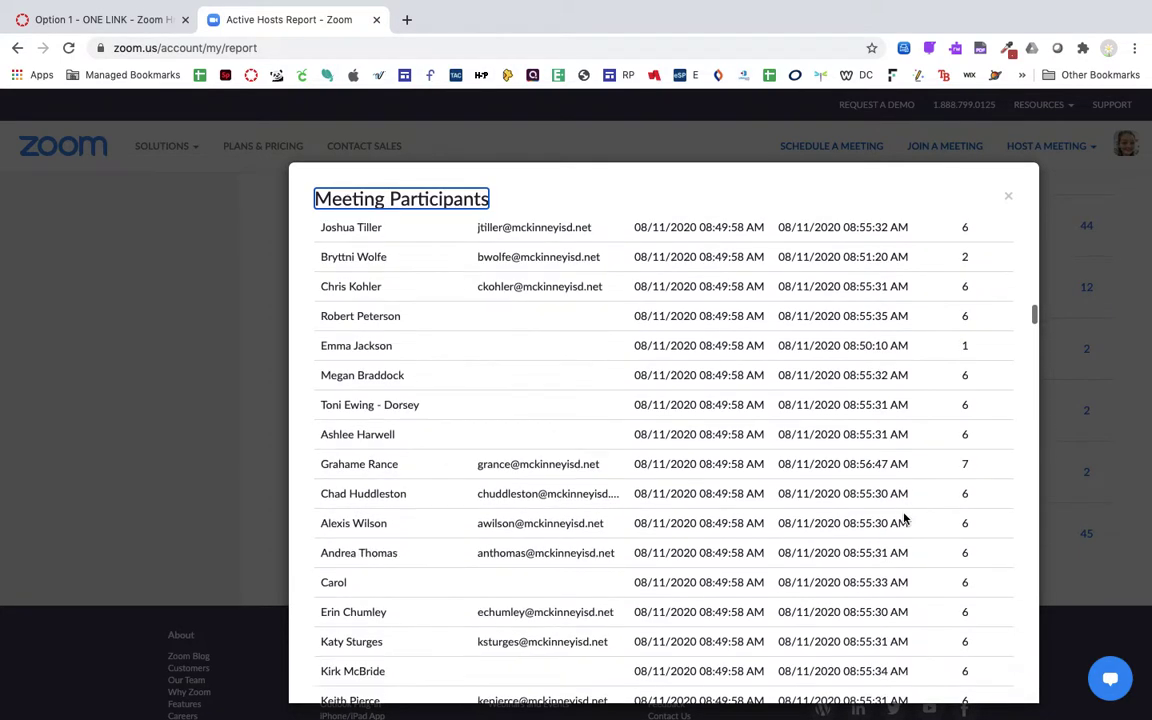
{"action": "scroll", "coordinate": [904, 518], "scroll_direction": "down", "scroll_amount": 9}
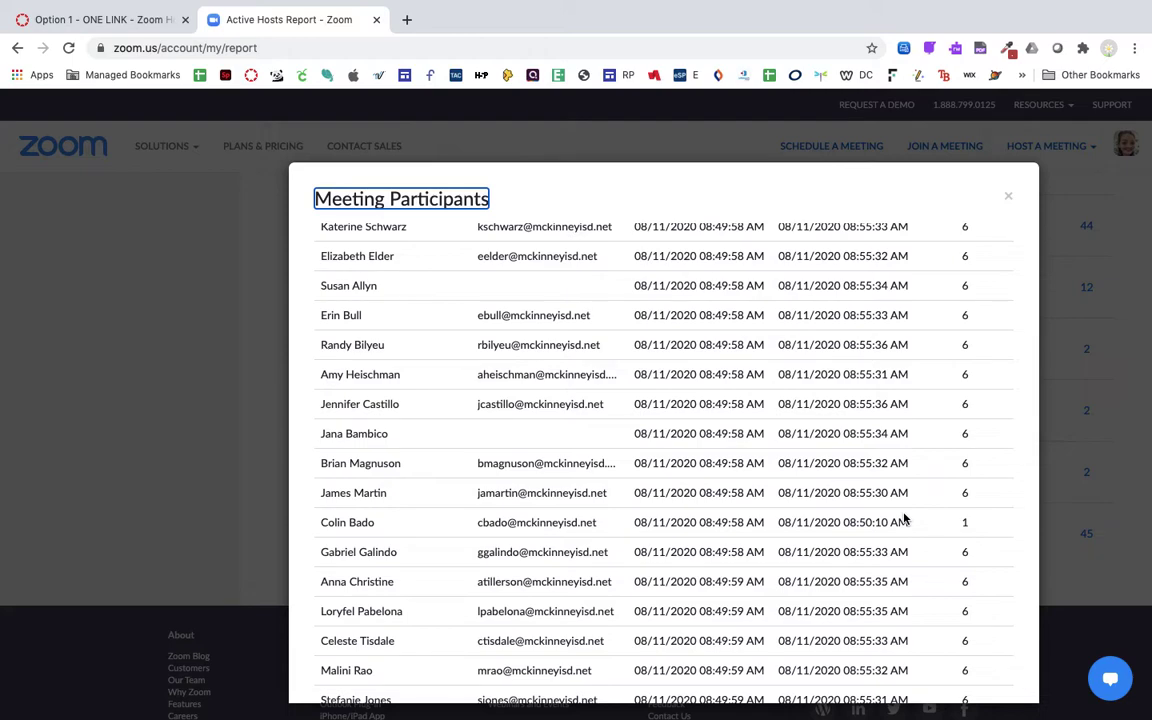
{"action": "left_click", "coordinate": [1011, 198]}
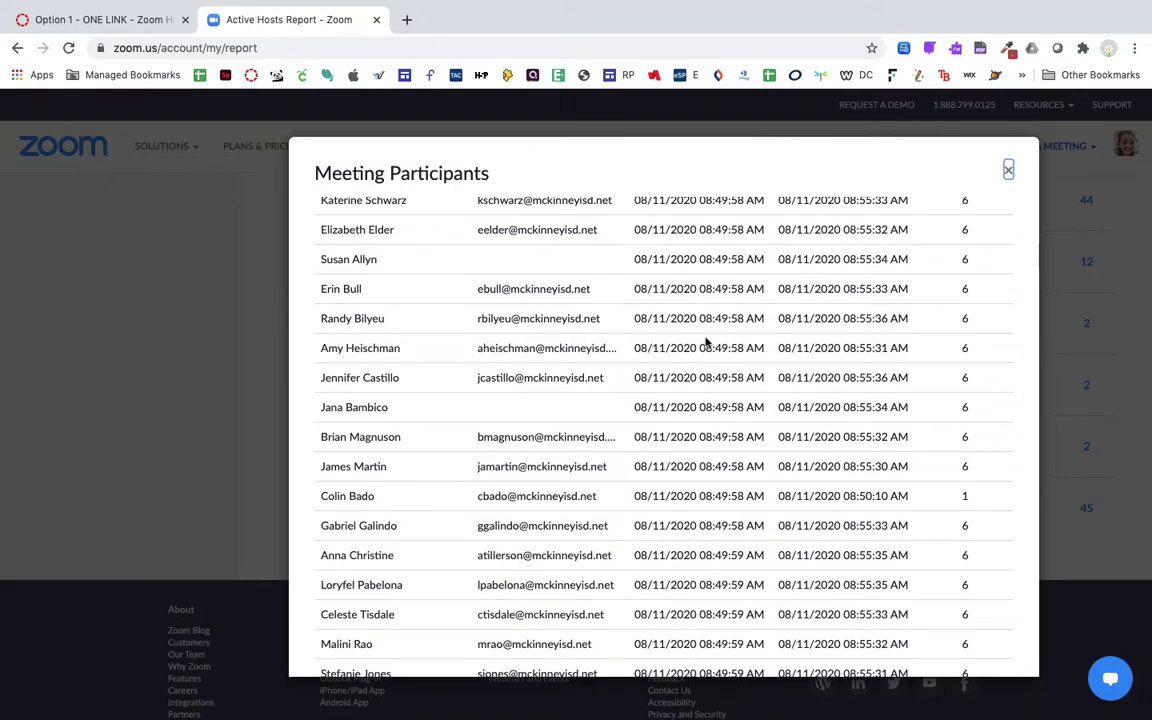
{"action": "left_click", "coordinate": [1009, 170]}
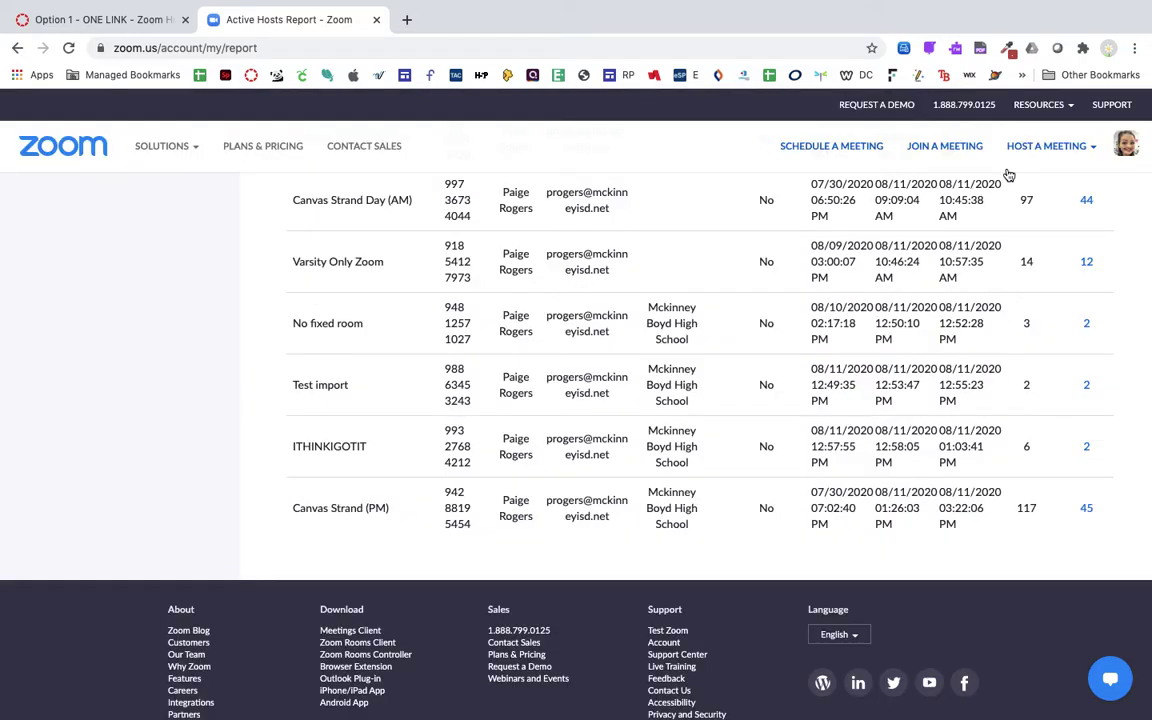
Examine the participant and source columns of the Usage report for the earliest meetings
{"action": "scroll", "coordinate": [702, 400], "scroll_direction": "up", "scroll_amount": 3}
{"action": "scroll", "coordinate": [702, 400], "scroll_direction": "up", "scroll_amount": 3}
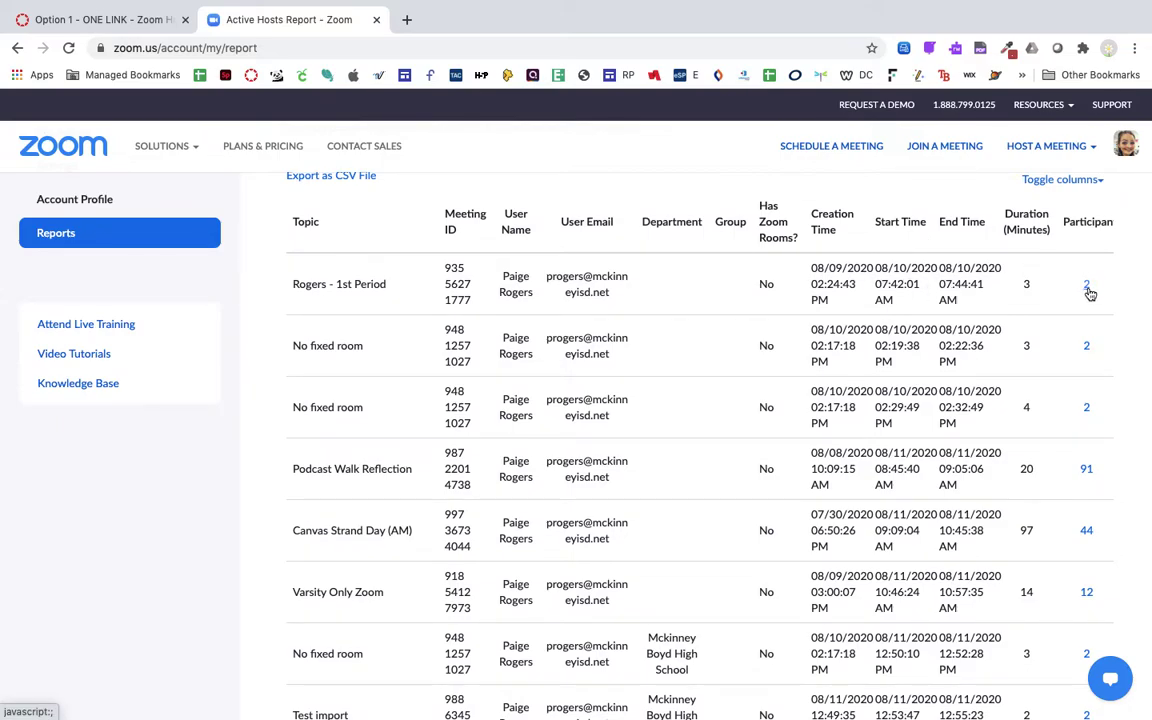
{"action": "scroll", "coordinate": [1090, 292], "scroll_direction": "right", "scroll_amount": 2}
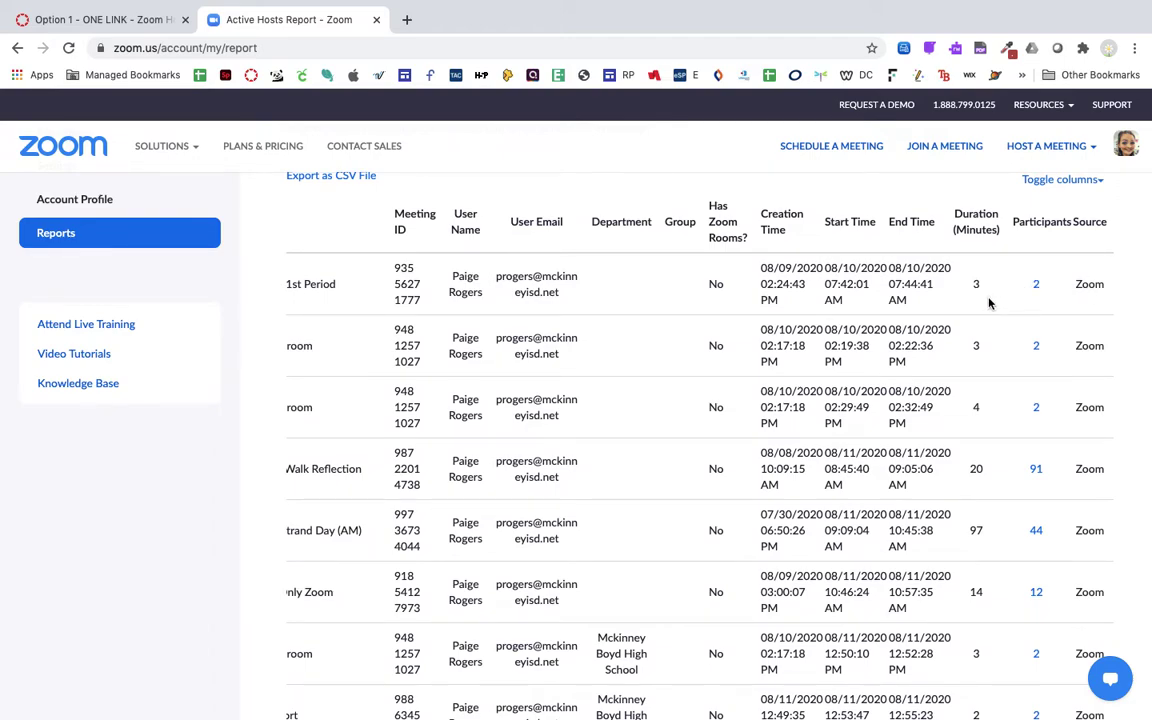
{"action": "scroll", "coordinate": [989, 303], "scroll_direction": "left", "scroll_amount": 2}
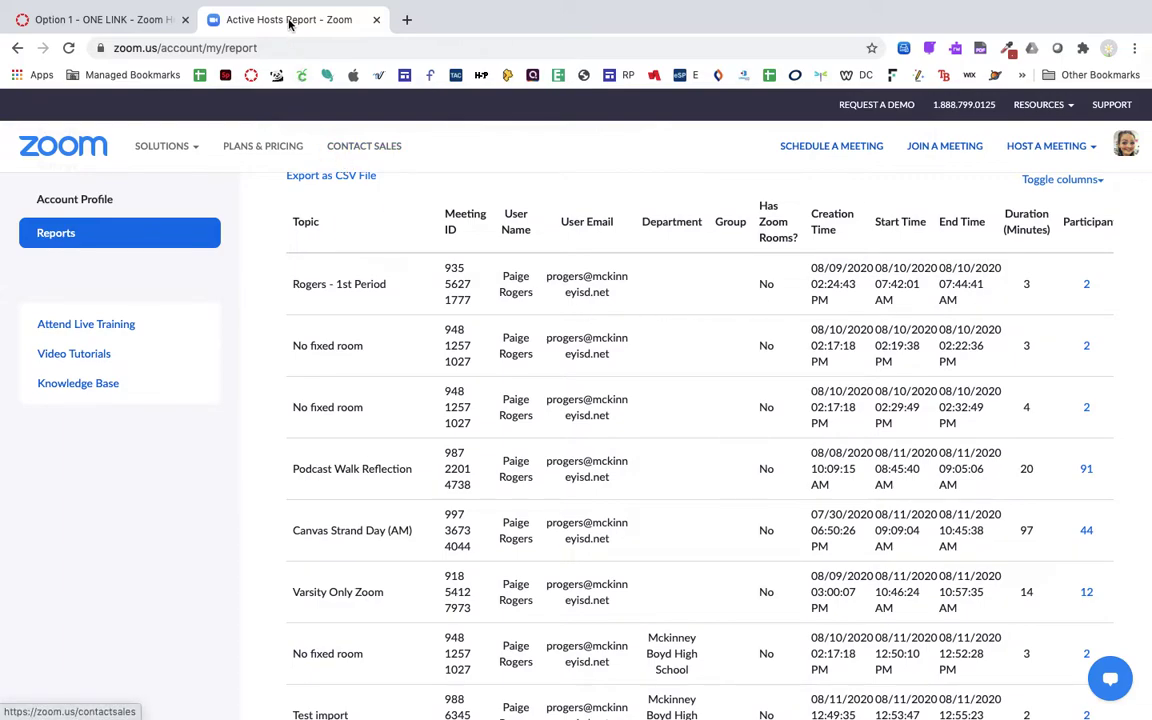
Switch to Canvas and open the "Option 2 - LINK TO TABLE - Zoom Home Page" template from the Zoom module
{"action": "left_click", "coordinate": [127, 20]}
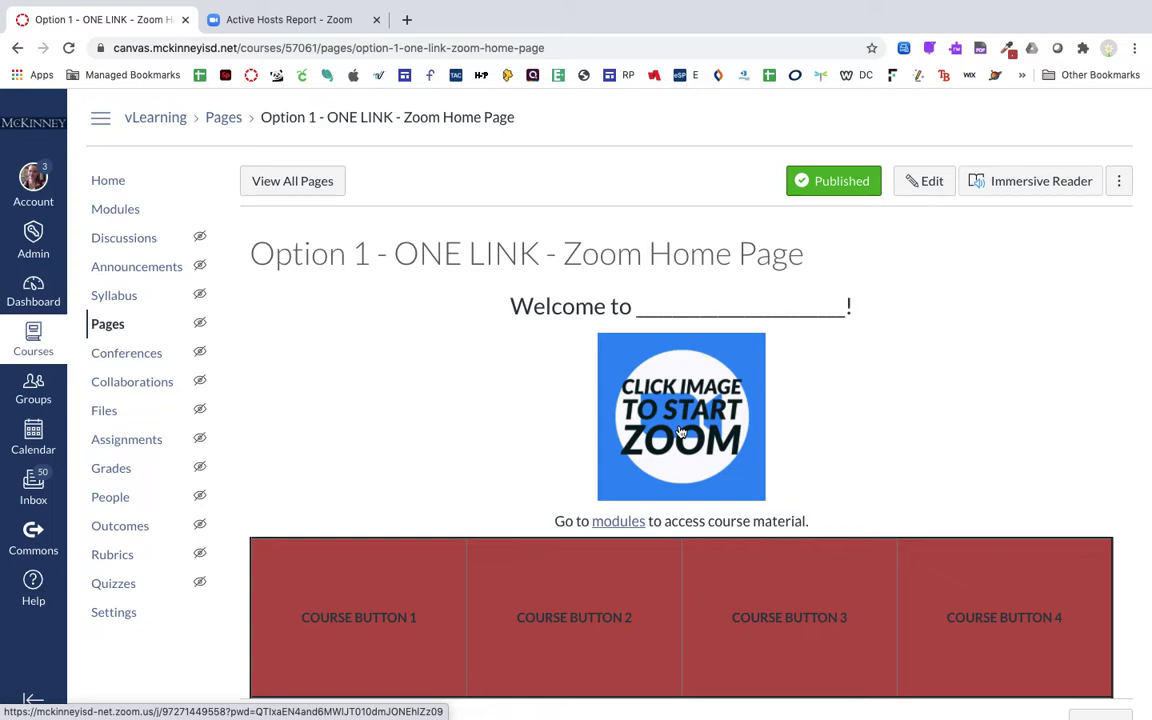
{"action": "left_click", "coordinate": [114, 219]}
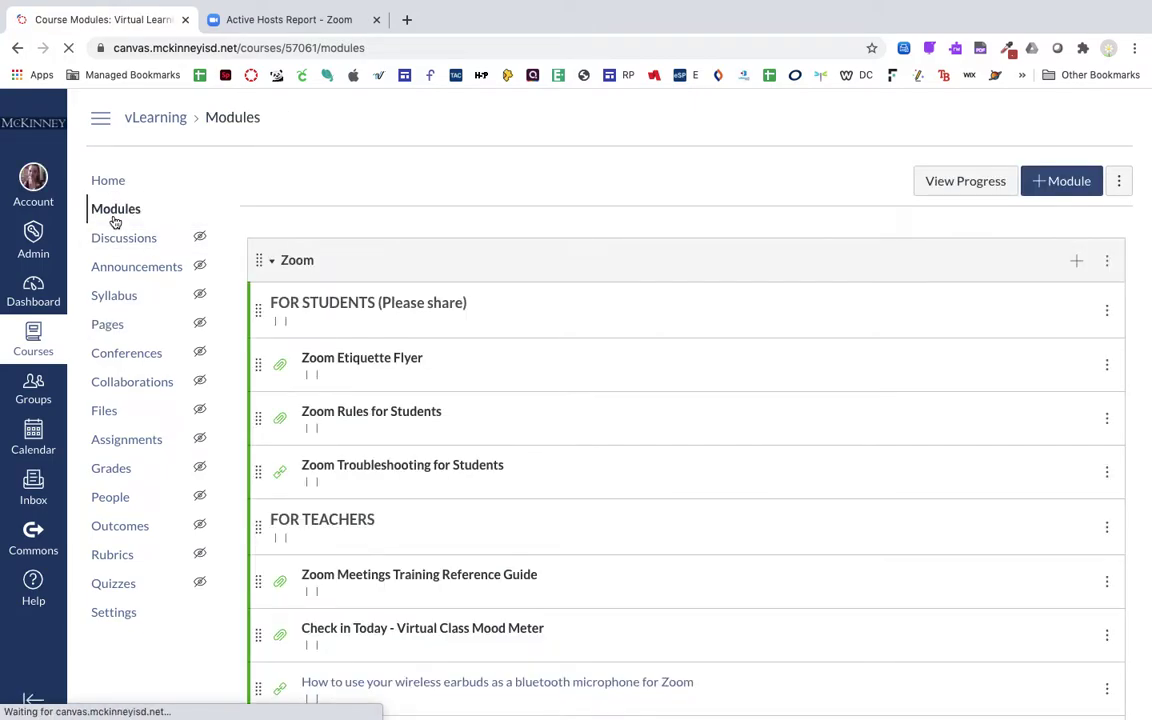
{"action": "scroll", "coordinate": [481, 316], "scroll_direction": "down", "scroll_amount": 4}
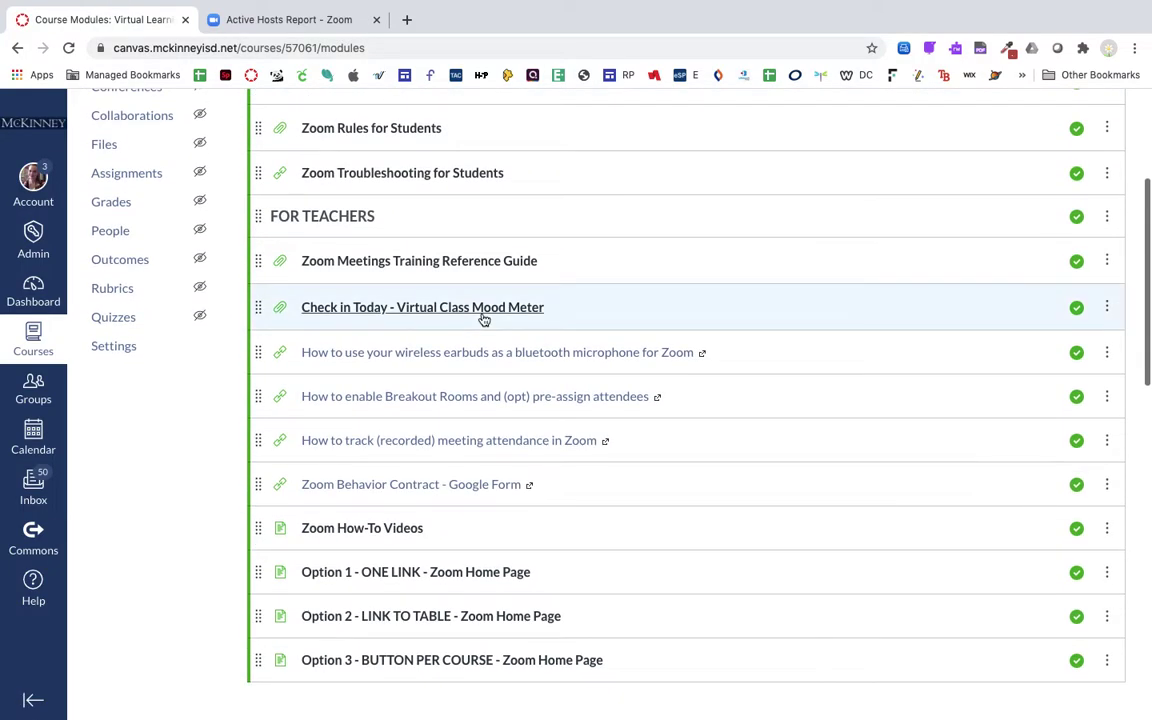
{"action": "scroll", "coordinate": [483, 319], "scroll_direction": "down", "scroll_amount": 1}
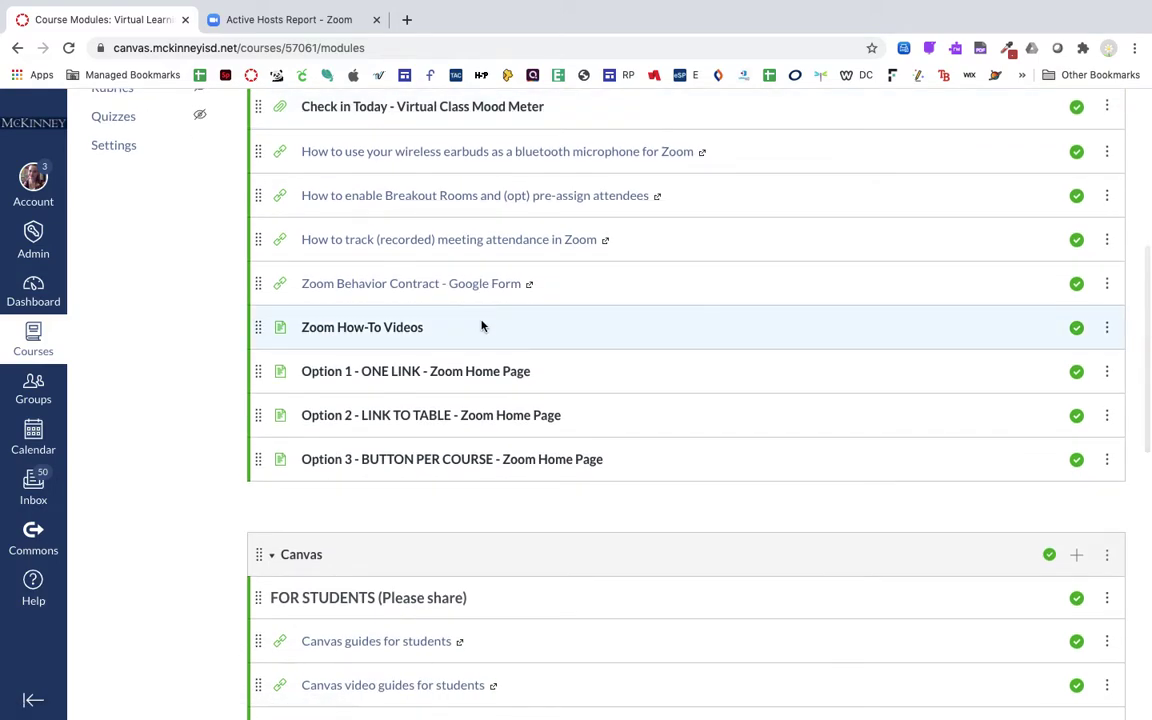
{"action": "left_click", "coordinate": [389, 418]}
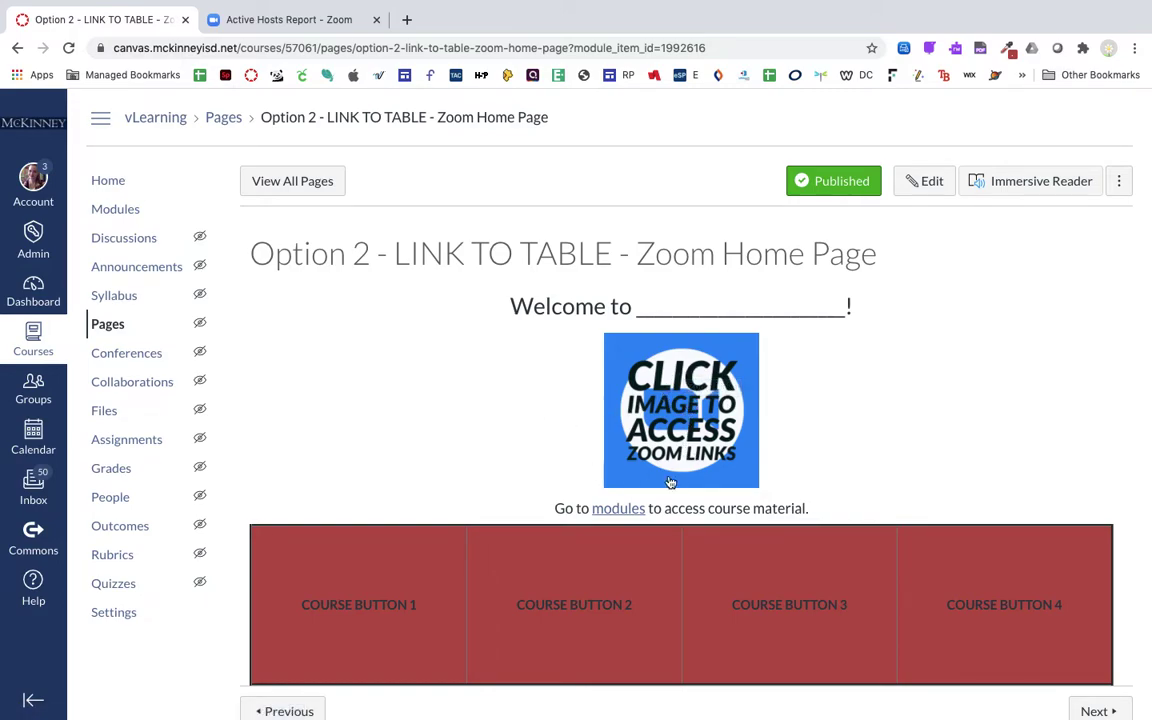
Open the Zoom Links page through the home page image and highlight the 1st period meeting ID and password in the table
{"action": "left_click", "coordinate": [692, 424]}
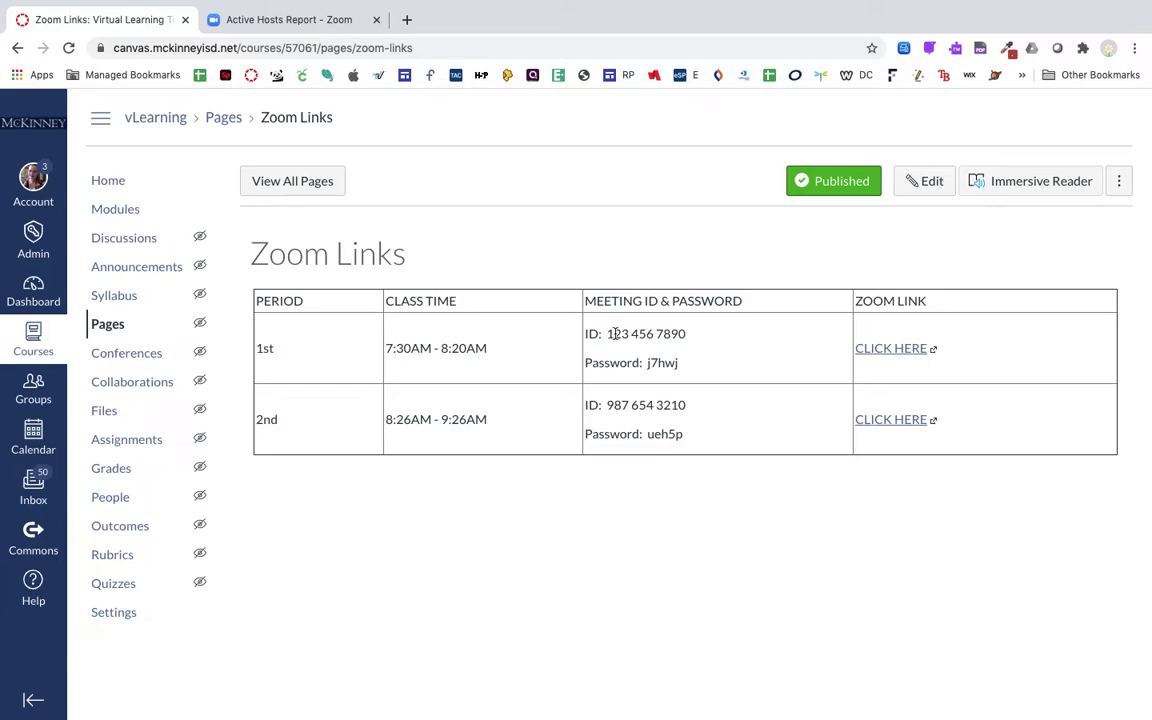
{"action": "left_click_drag", "start_coordinate": [694, 363], "coordinate": [585, 336]}
{"action": "left_click", "coordinate": [698, 370]}
{"action": "left_click_drag", "start_coordinate": [699, 364], "coordinate": [581, 327]}
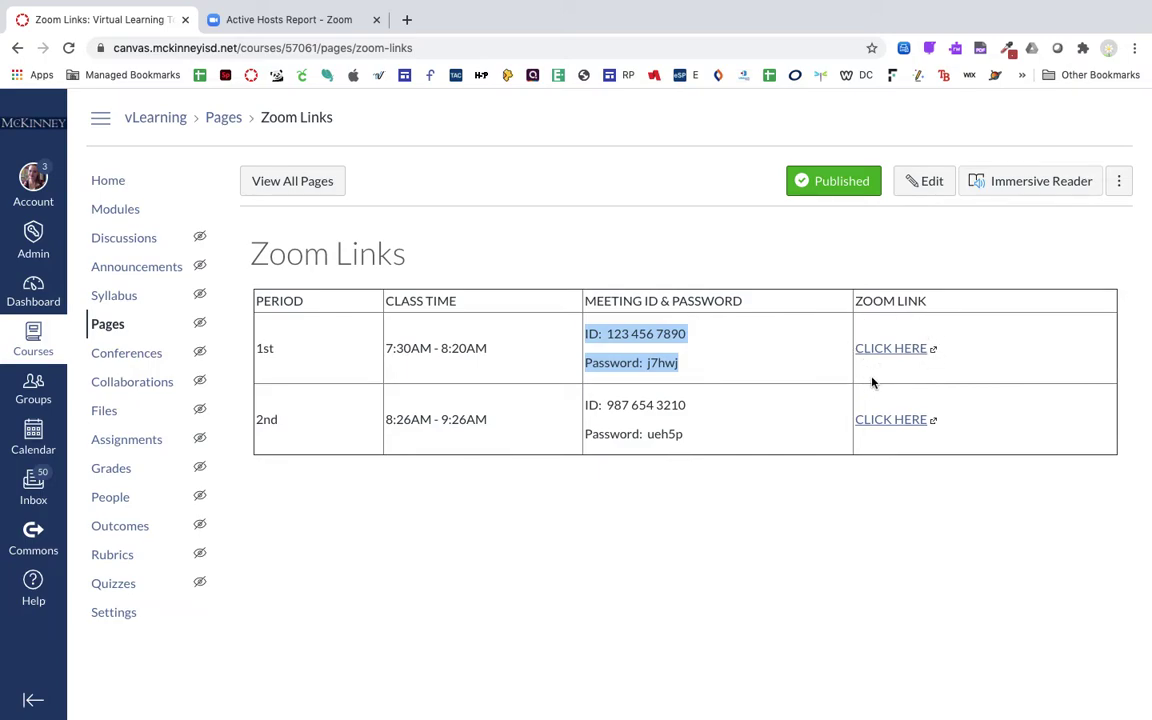
{"action": "left_click", "coordinate": [289, 24]}
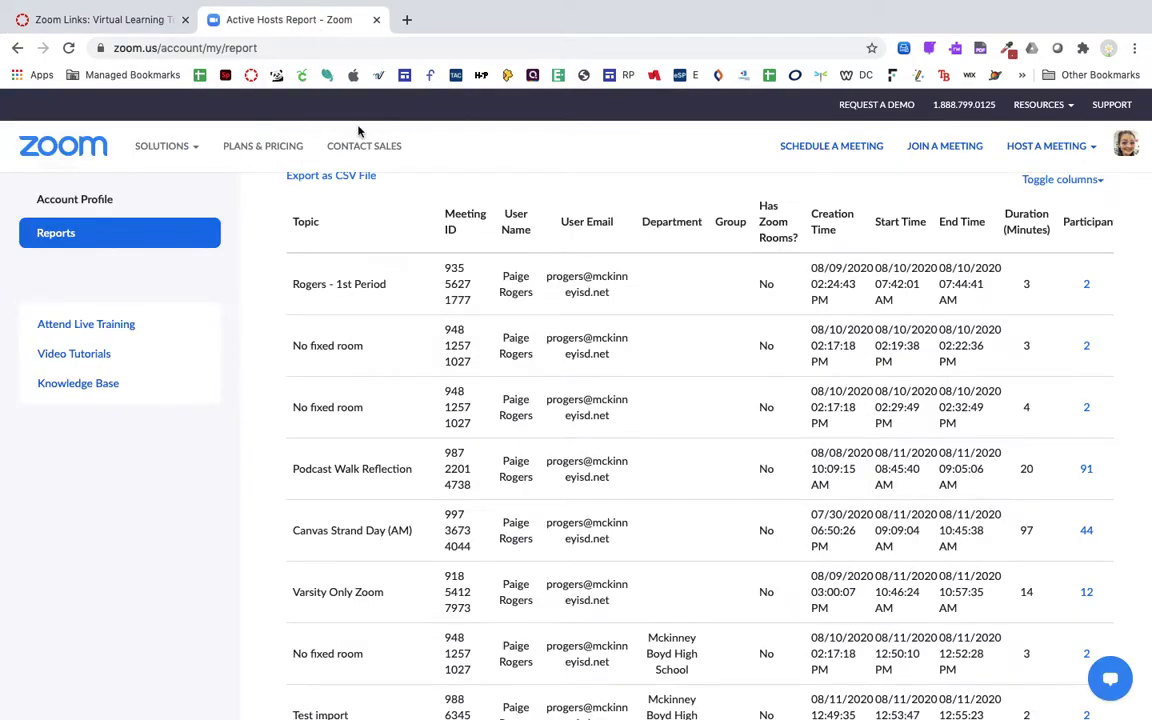
{"action": "left_click", "coordinate": [110, 21]}
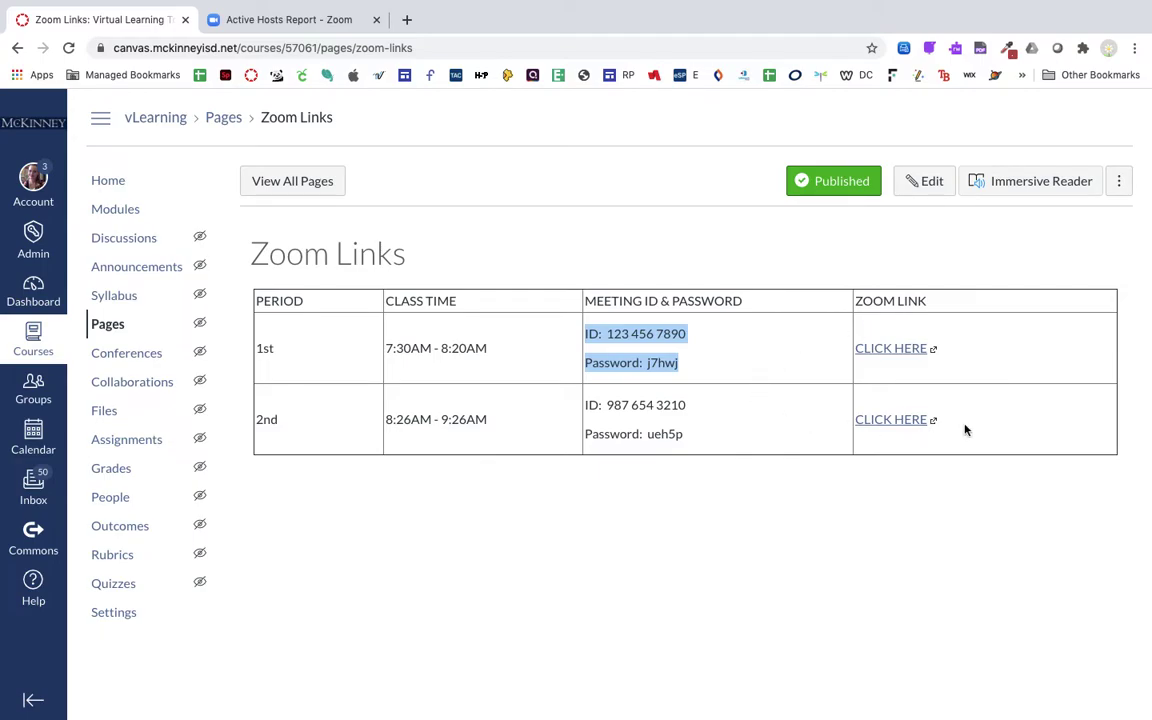
Switch to Zoom and start scheduling a new meeting whose topic is the teacher's surname followed by "- 1st Period"
{"action": "left_click", "coordinate": [287, 19]}
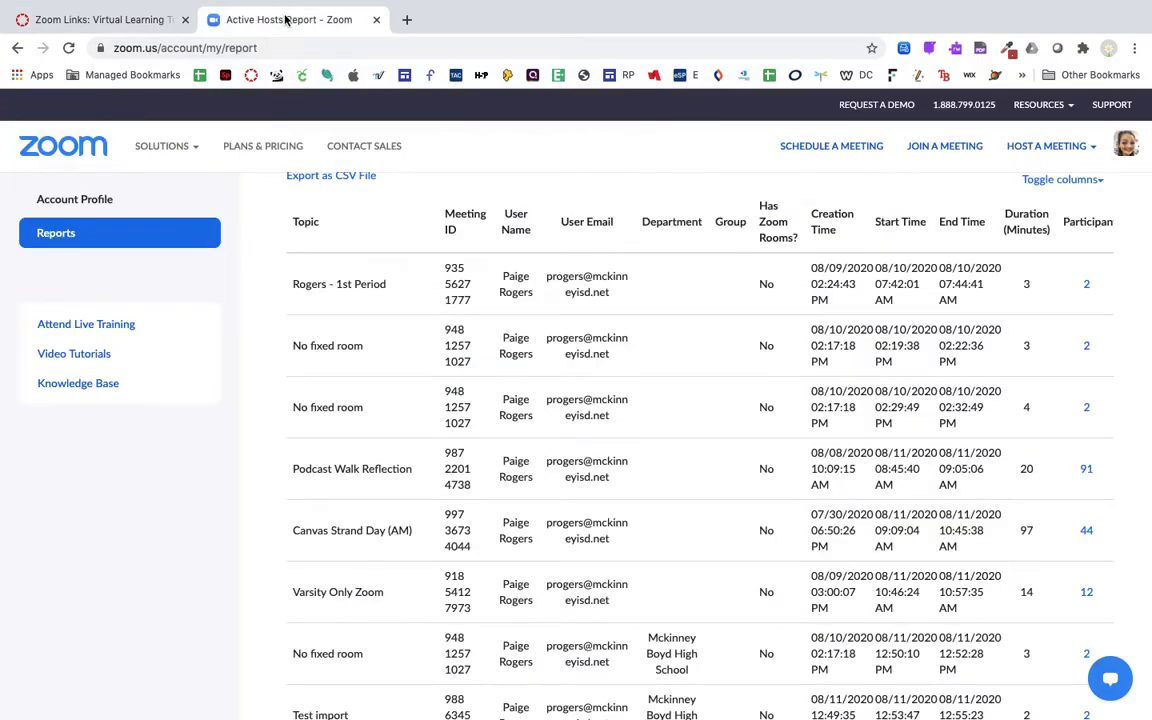
{"action": "scroll", "coordinate": [309, 210], "scroll_direction": "up", "scroll_amount": 3}
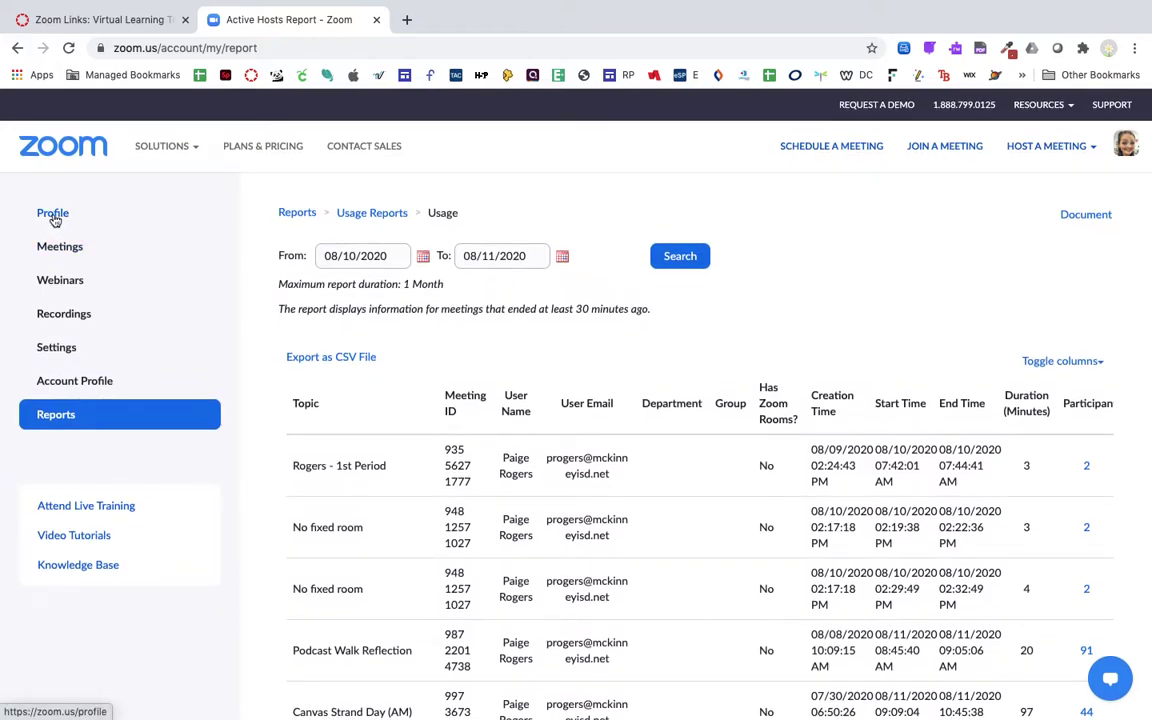
{"action": "left_click", "coordinate": [68, 249]}
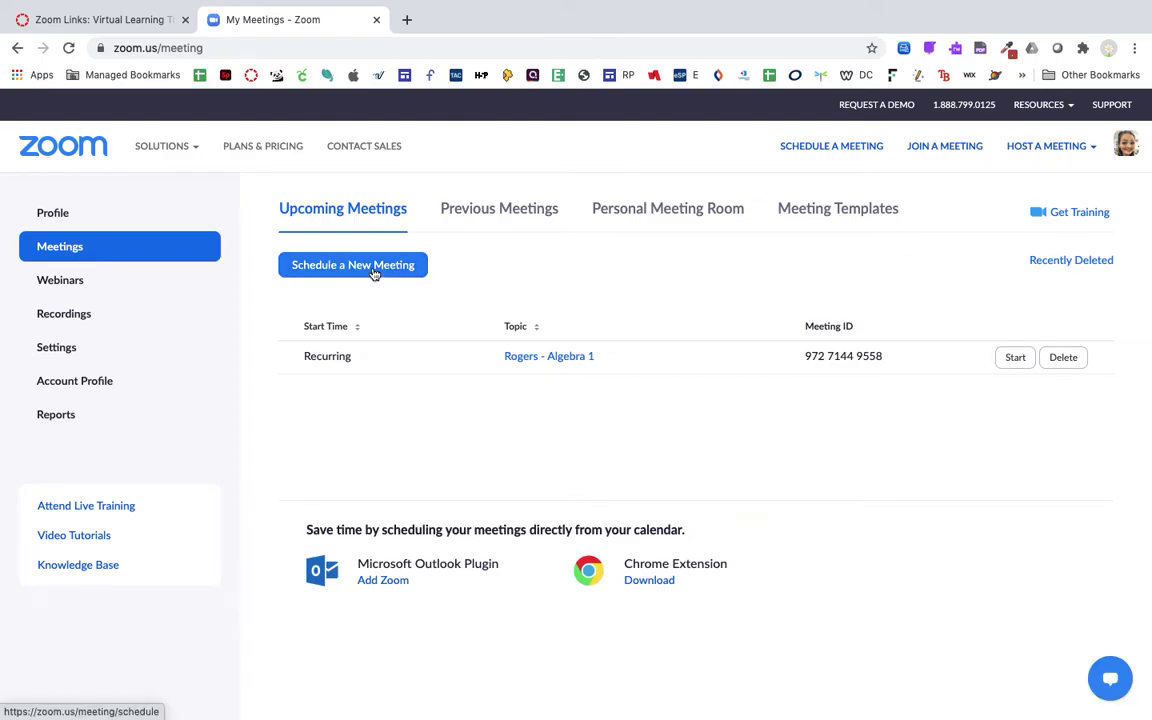
{"action": "left_click", "coordinate": [372, 266]}
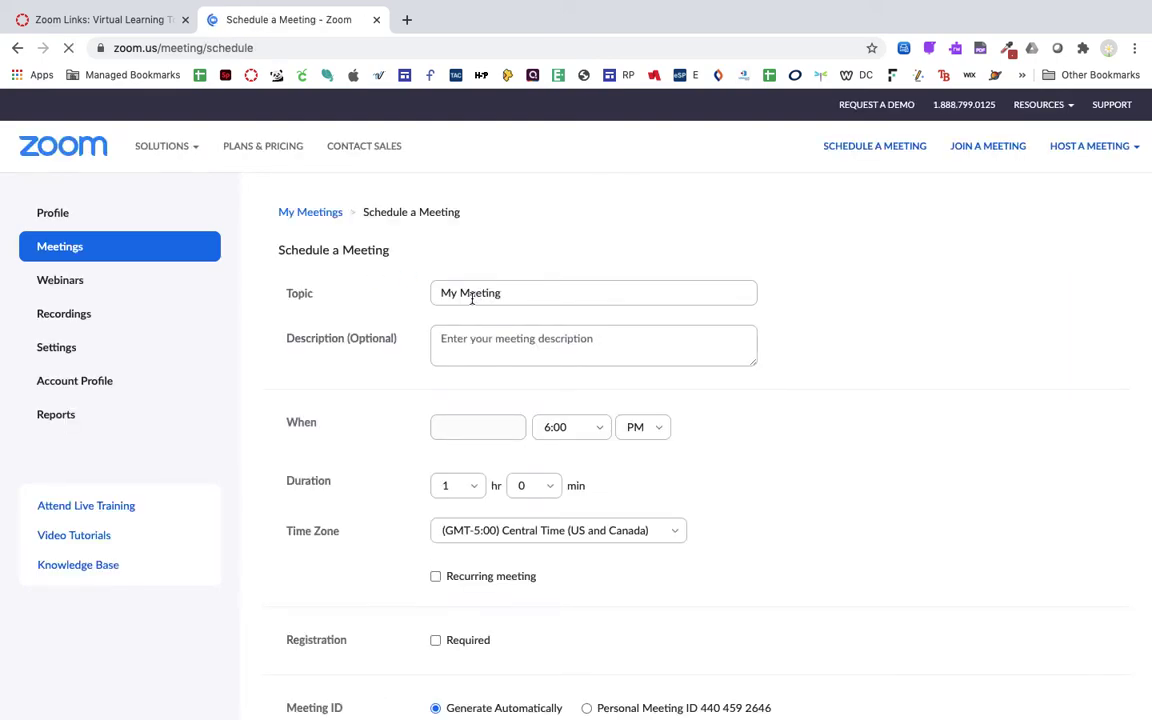
{"action": "type", "text": "Rogers - 1st Period"}
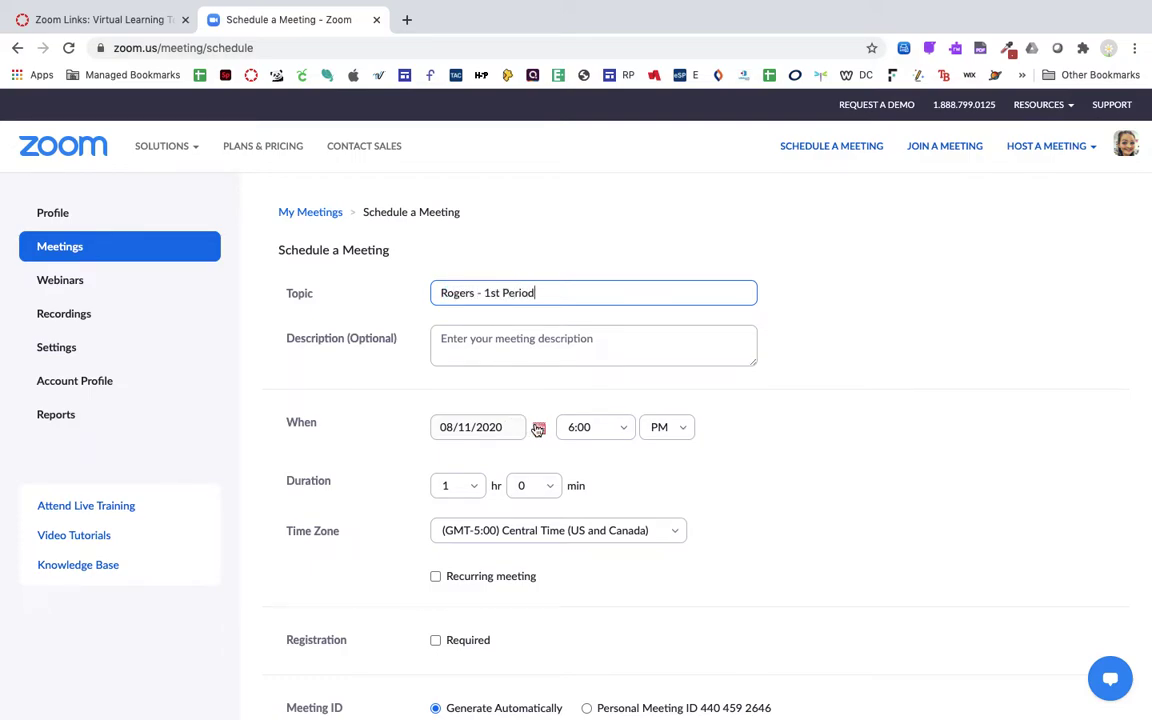
Set the meeting's start to 08/13/2020 at 7:30 AM
{"action": "left_click", "coordinate": [538, 428]}
{"action": "left_click", "coordinate": [528, 525]}
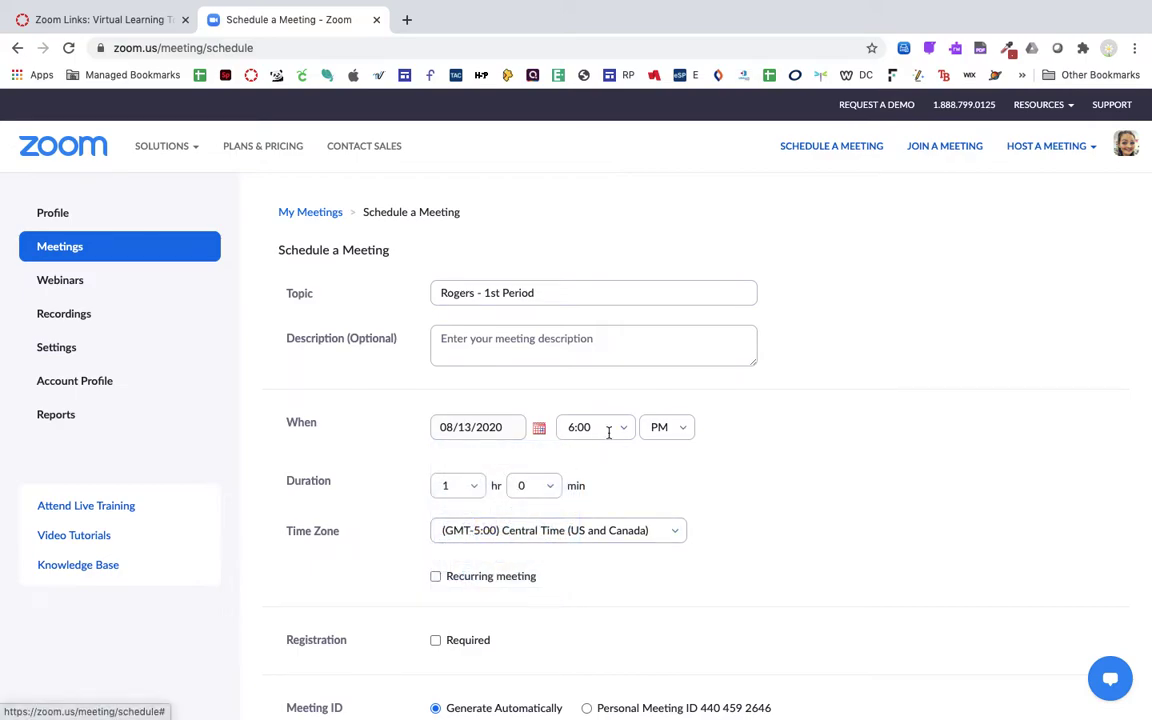
{"action": "left_click", "coordinate": [576, 428]}
{"action": "key", "text": "BackSpace"}
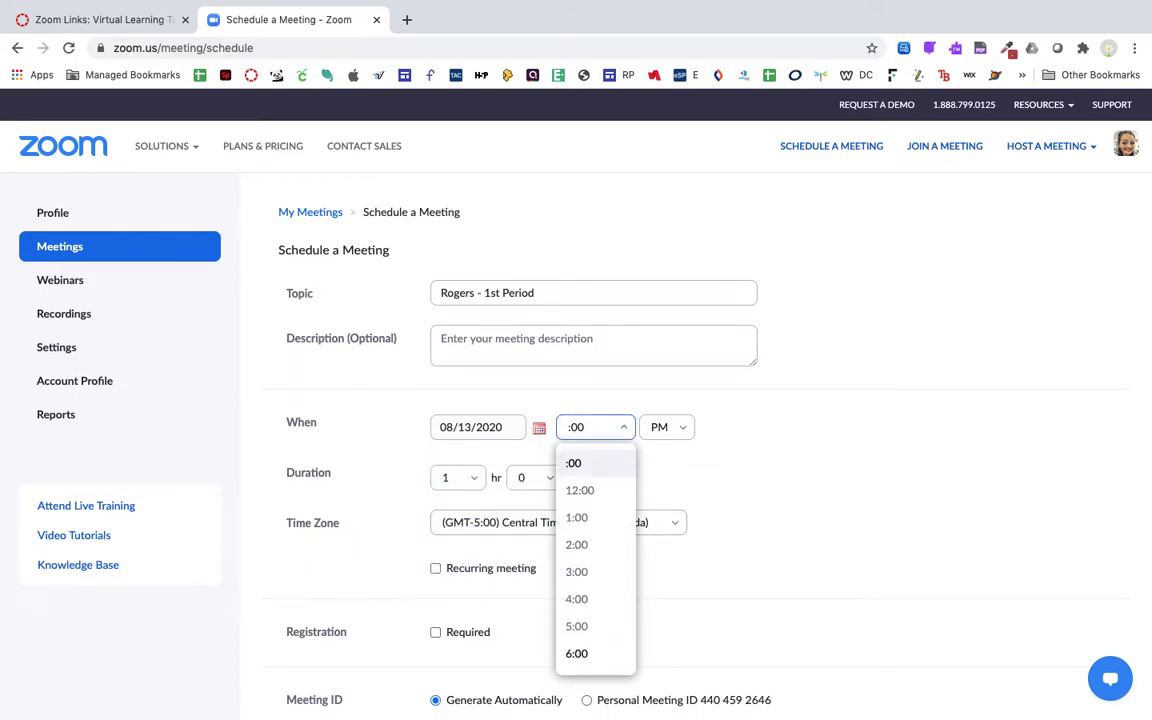
{"action": "type", "text": "7"}
{"action": "key", "text": "Delete"}
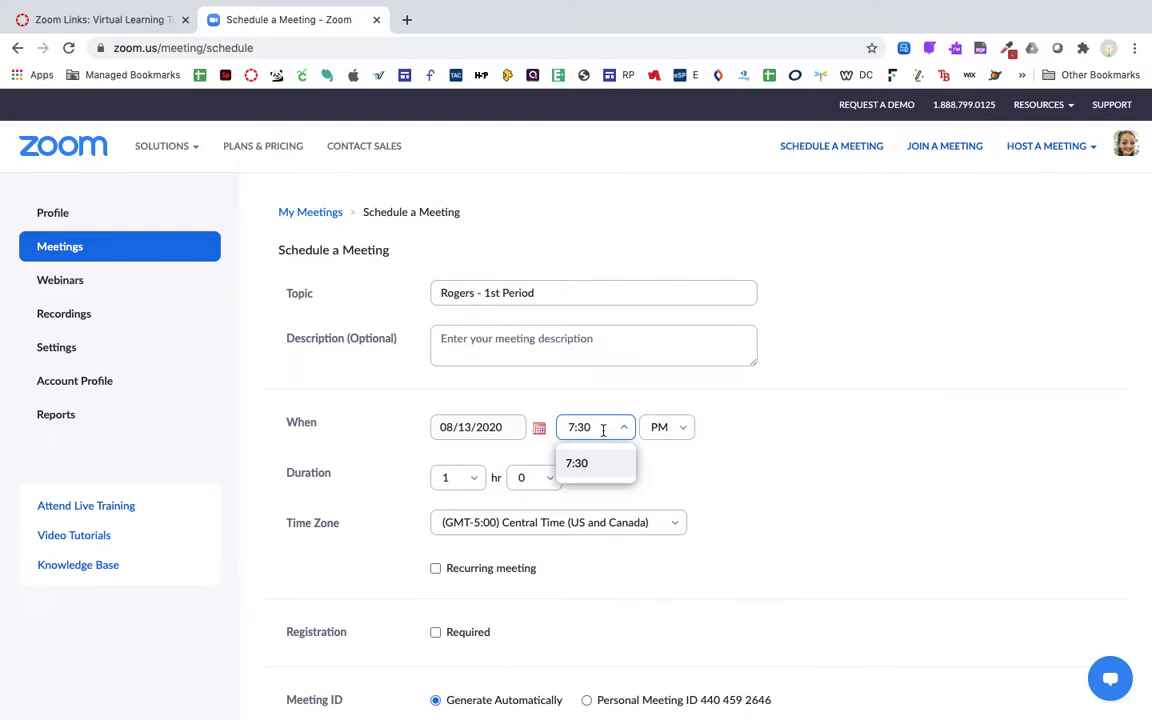
{"action": "left_click", "coordinate": [665, 427]}
{"action": "left_click", "coordinate": [656, 463]}
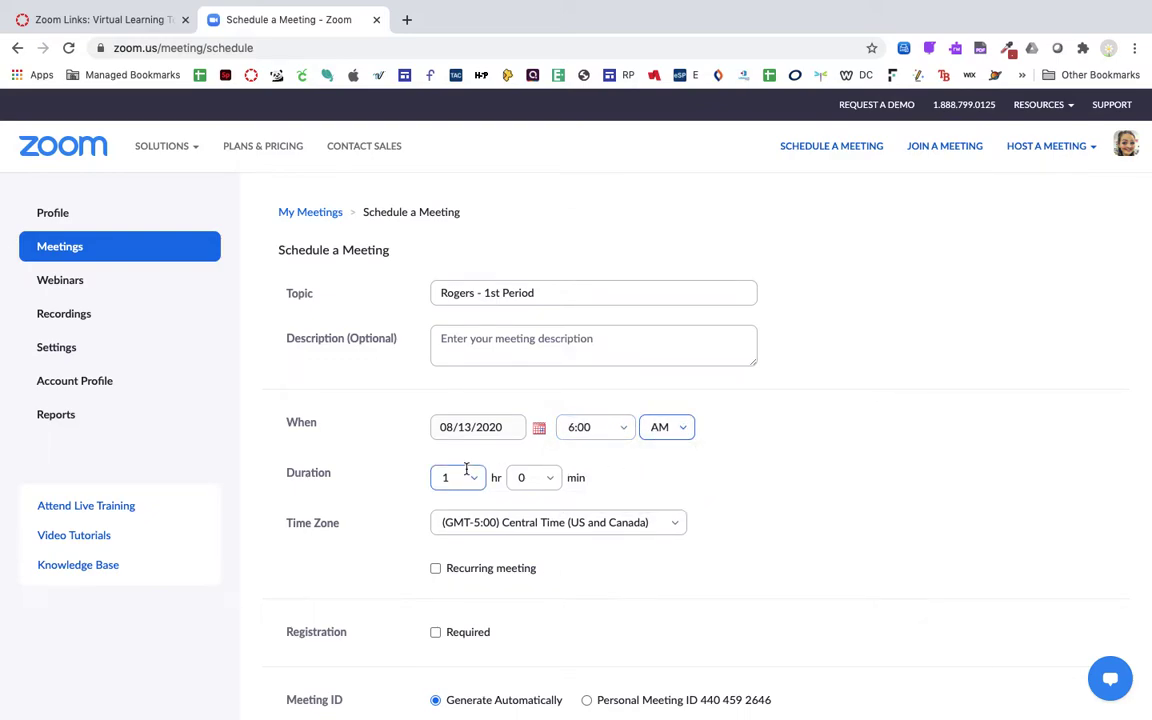
{"action": "left_click", "coordinate": [587, 428]}
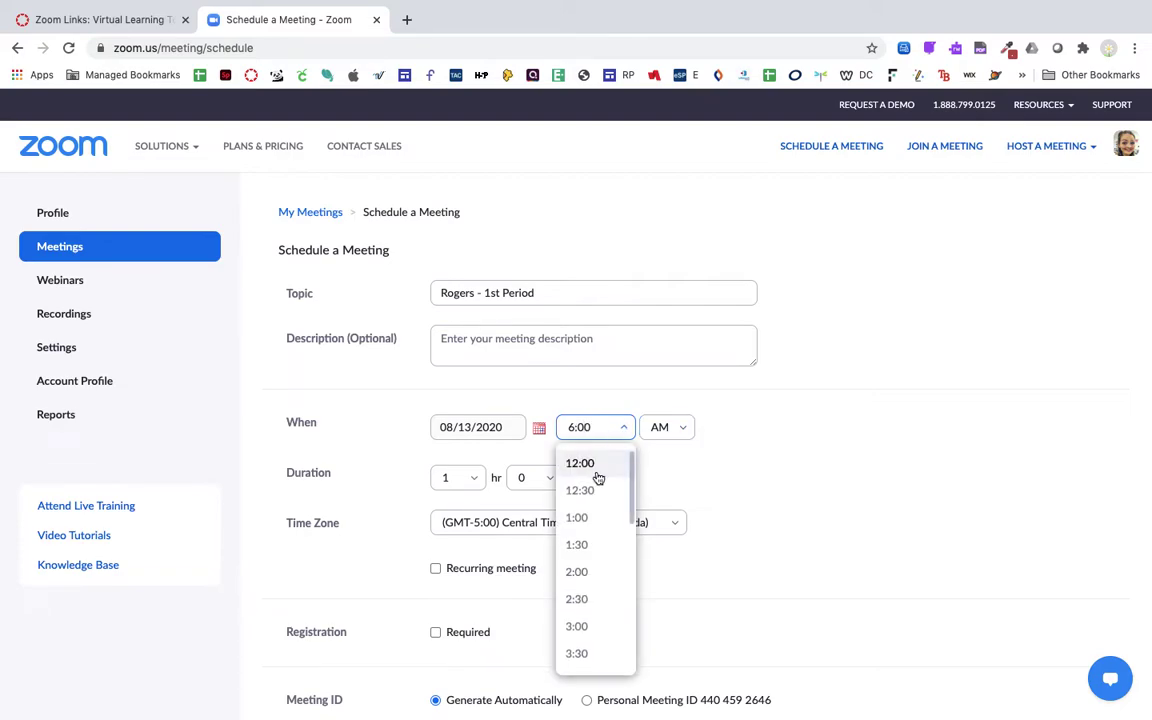
{"action": "scroll", "coordinate": [585, 575], "scroll_direction": "down", "scroll_amount": 5}
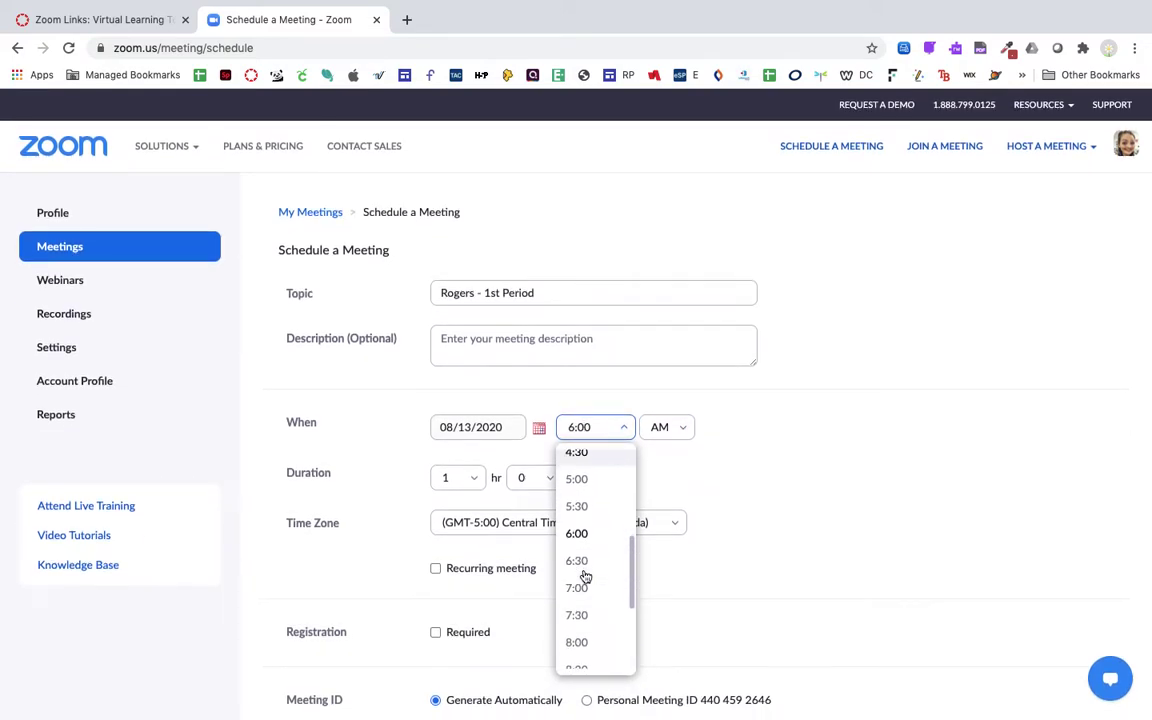
{"action": "scroll", "coordinate": [585, 575], "scroll_direction": "down", "scroll_amount": 2}
{"action": "left_click", "coordinate": [591, 512]}
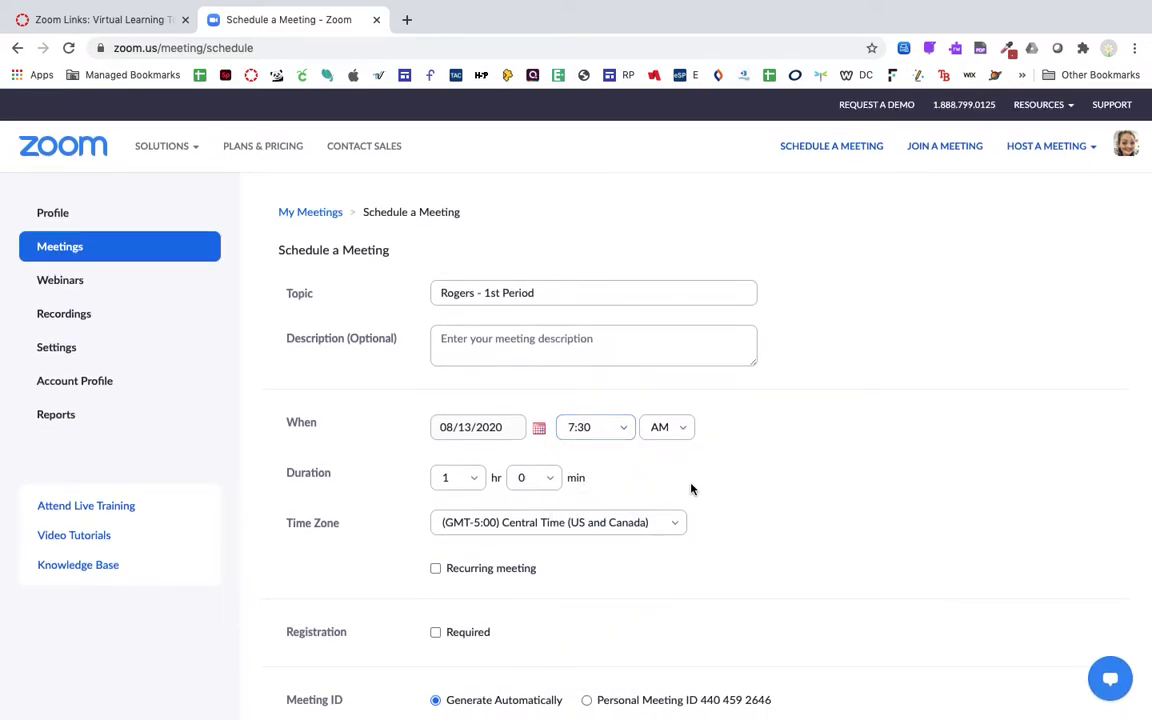
Make the 1st Period meeting a recurring meeting
{"action": "scroll", "coordinate": [411, 514], "scroll_direction": "down", "scroll_amount": 3}
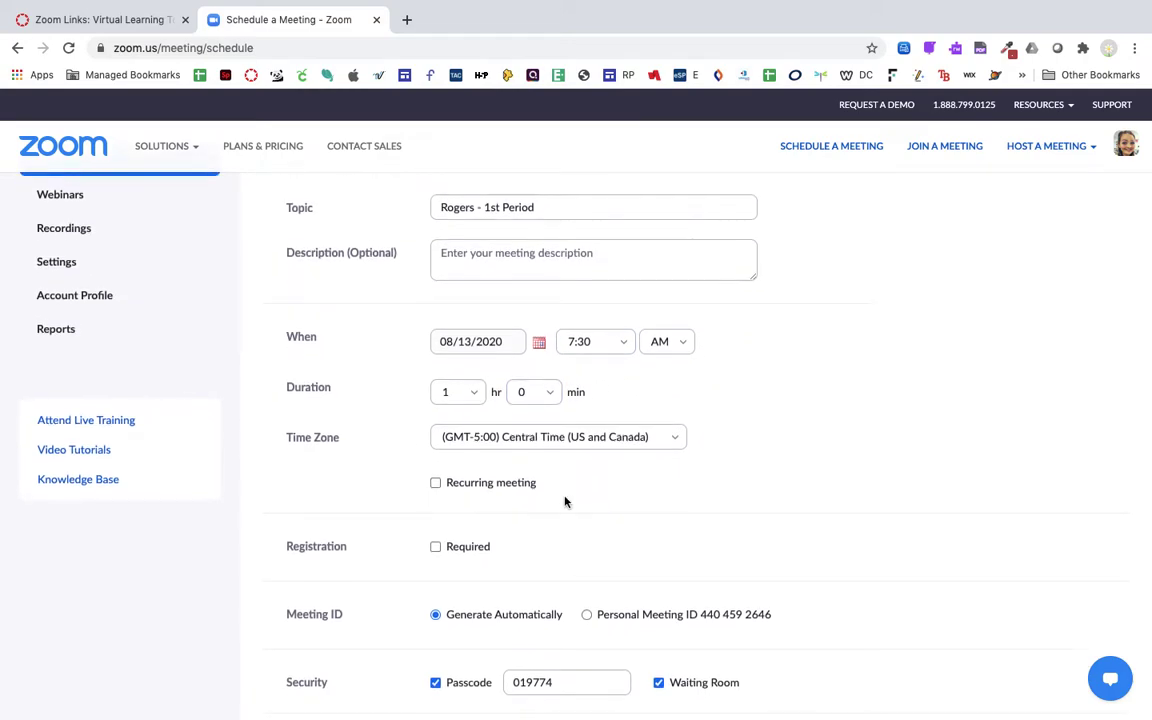
{"action": "scroll", "coordinate": [565, 502], "scroll_direction": "down", "scroll_amount": 1}
{"action": "left_click", "coordinate": [436, 462]}
Try a Monthly recurrence for the meeting and return it to Daily
{"action": "left_click", "coordinate": [630, 501]}
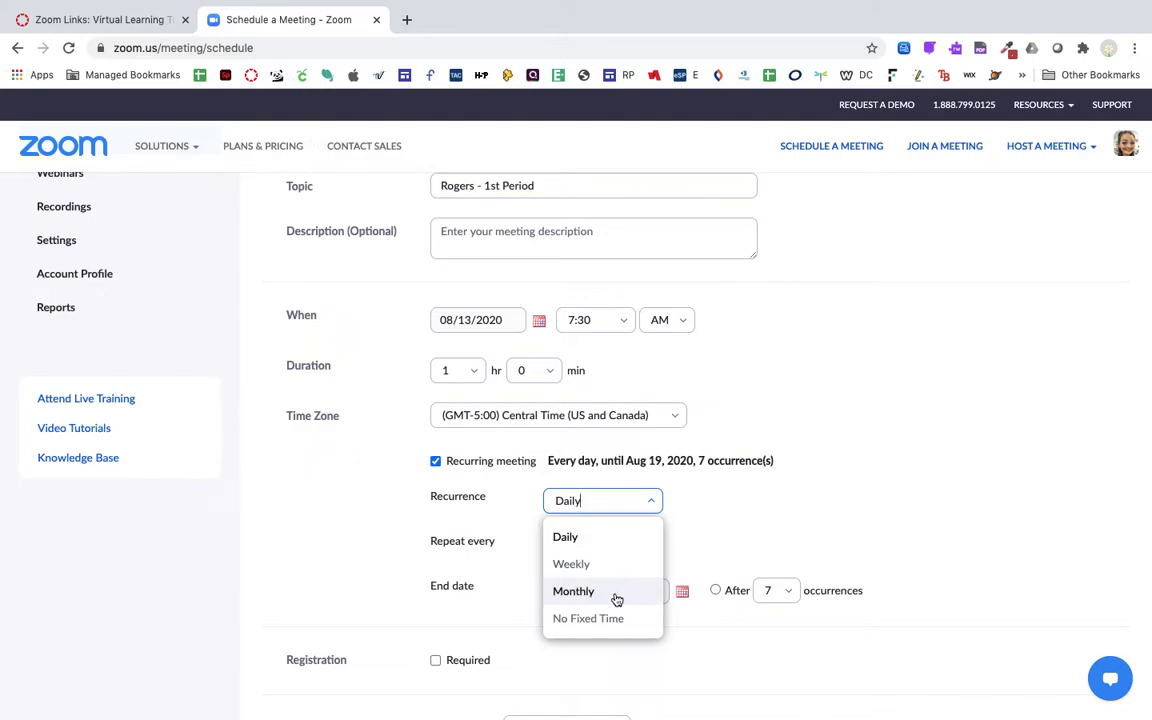
{"action": "left_click", "coordinate": [617, 595]}
{"action": "scroll", "coordinate": [824, 551], "scroll_direction": "down", "scroll_amount": 1}
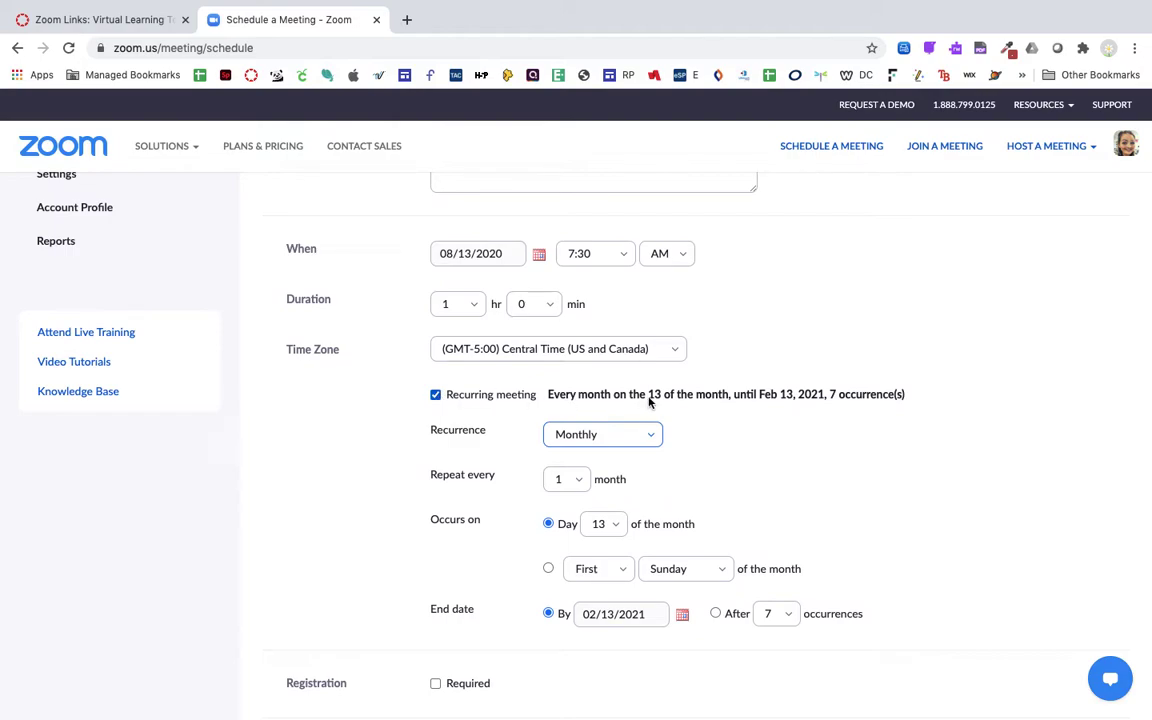
{"action": "left_click", "coordinate": [645, 434]}
{"action": "left_click", "coordinate": [603, 472]}
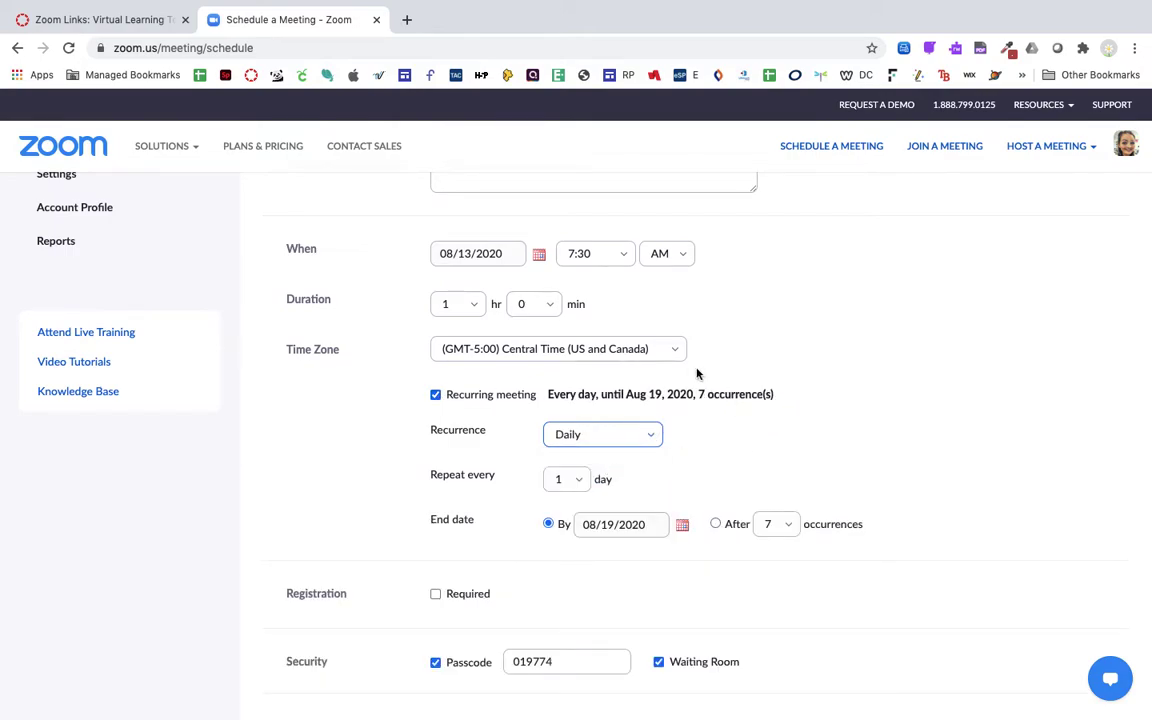
Set the daily recurrence to end after 20 occurrences
{"action": "left_click", "coordinate": [789, 523]}
{"action": "left_click", "coordinate": [727, 518]}
{"action": "left_click", "coordinate": [718, 522]}
{"action": "left_click", "coordinate": [789, 526]}
{"action": "scroll", "coordinate": [773, 483], "scroll_direction": "down", "scroll_amount": 3}
{"action": "scroll", "coordinate": [773, 483], "scroll_direction": "down", "scroll_amount": 10}
{"action": "scroll", "coordinate": [782, 368], "scroll_direction": "up", "scroll_amount": 5}
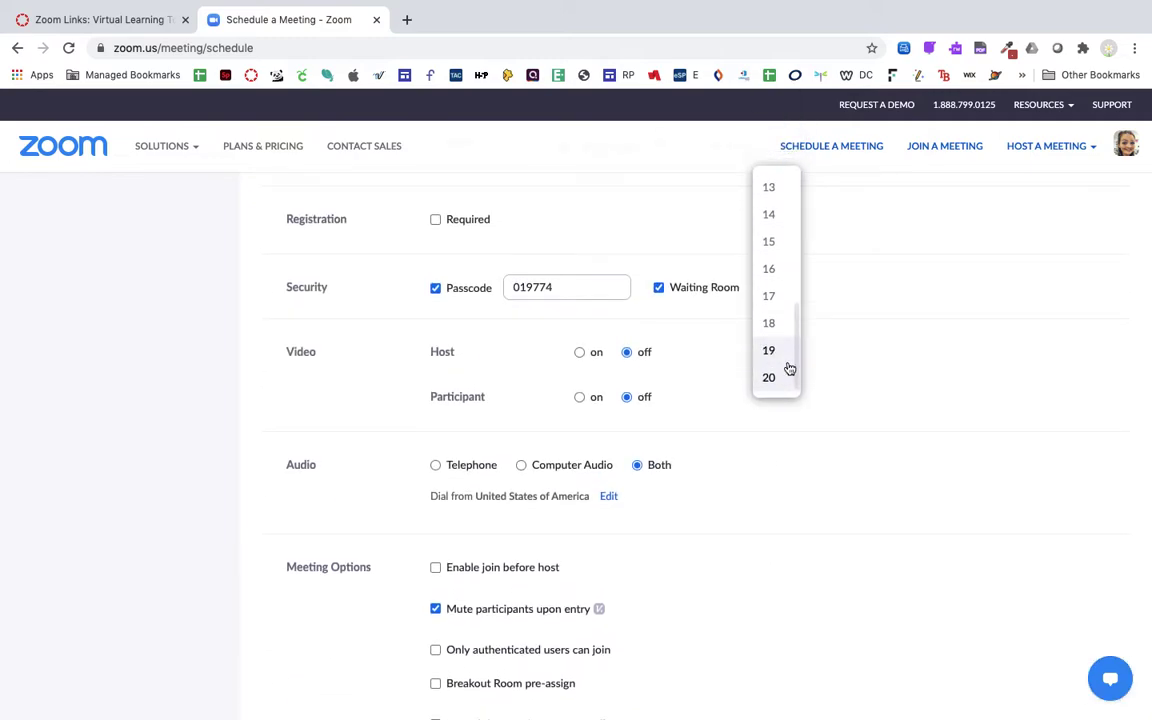
{"action": "scroll", "coordinate": [878, 360], "scroll_direction": "up", "scroll_amount": 3}
{"action": "left_click", "coordinate": [768, 514]}
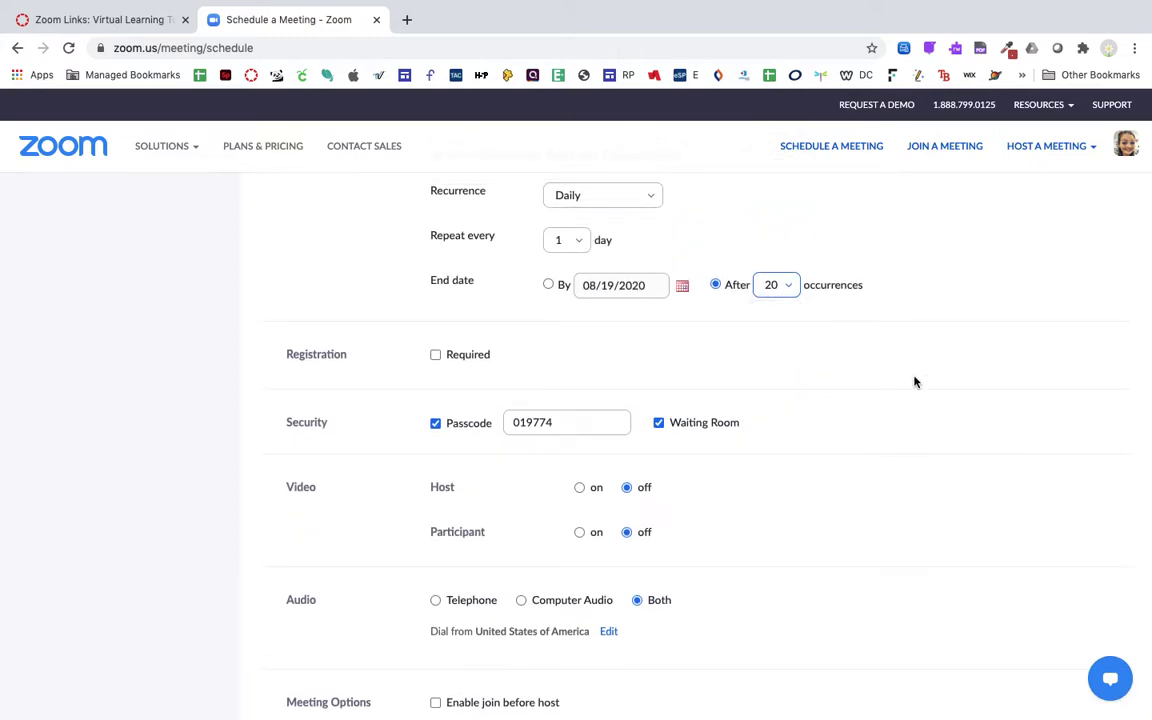
Review the security, video, audio and meeting options and save the recurring meeting
{"action": "scroll", "coordinate": [914, 381], "scroll_direction": "up", "scroll_amount": 1}
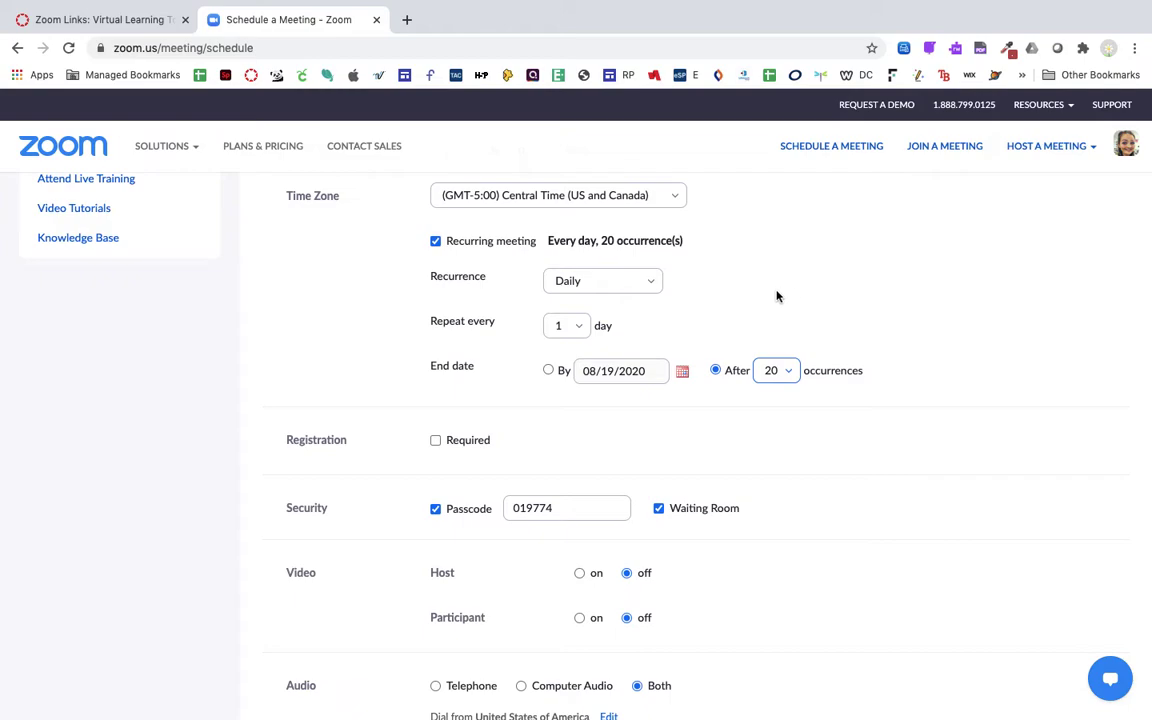
{"action": "scroll", "coordinate": [895, 335], "scroll_direction": "down", "scroll_amount": 2}
{"action": "scroll", "coordinate": [896, 337], "scroll_direction": "down", "scroll_amount": 2}
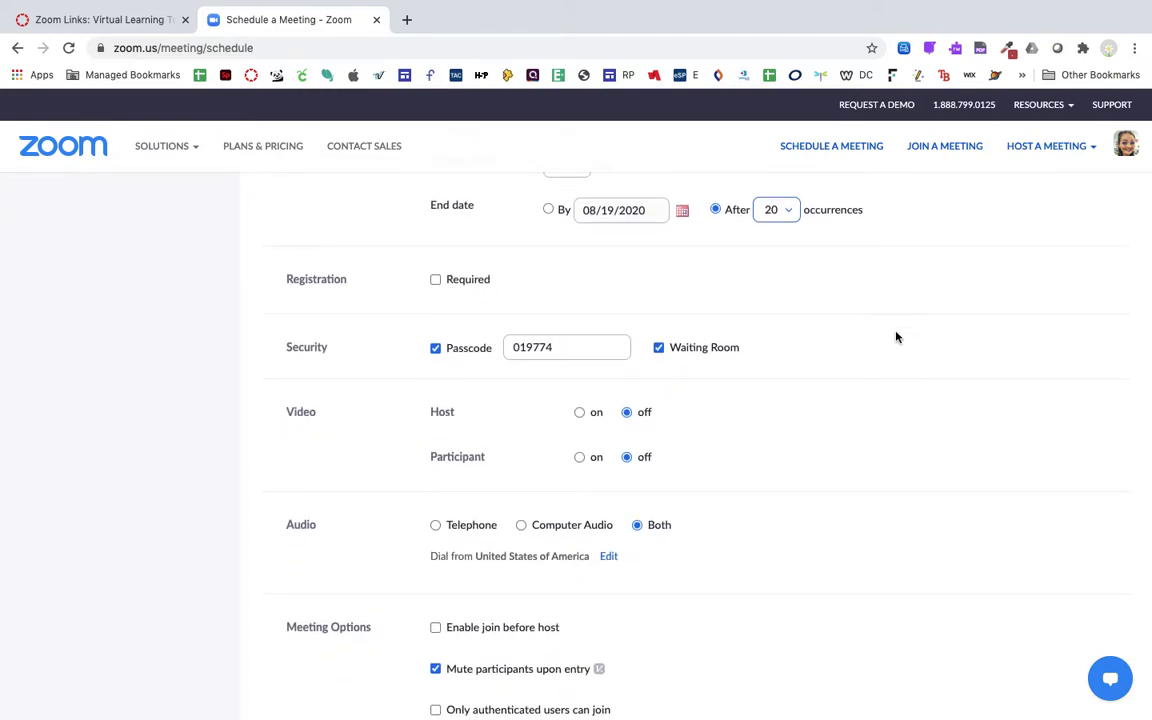
{"action": "scroll", "coordinate": [896, 337], "scroll_direction": "down", "scroll_amount": 3}
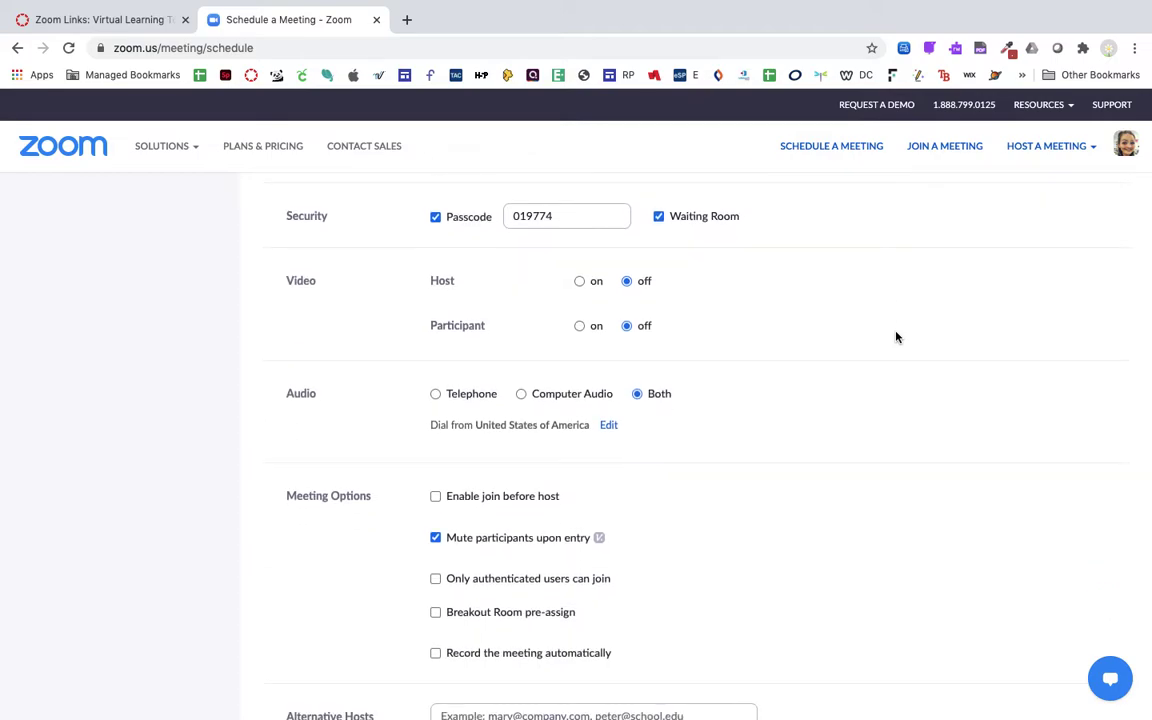
{"action": "scroll", "coordinate": [896, 337], "scroll_direction": "down", "scroll_amount": 5}
{"action": "left_click", "coordinate": [484, 592]}
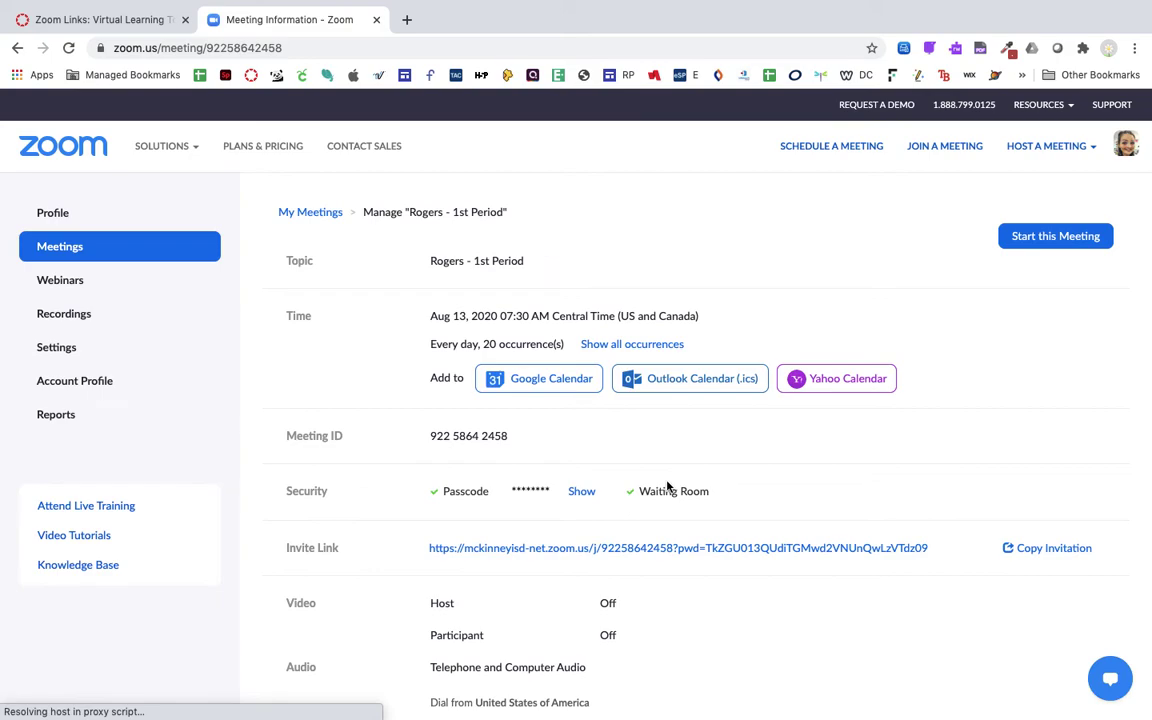
Delete the Aug 16 and Aug 17 occurrences of the 1st Period meeting from the upcoming meetings
{"action": "left_click", "coordinate": [62, 254]}
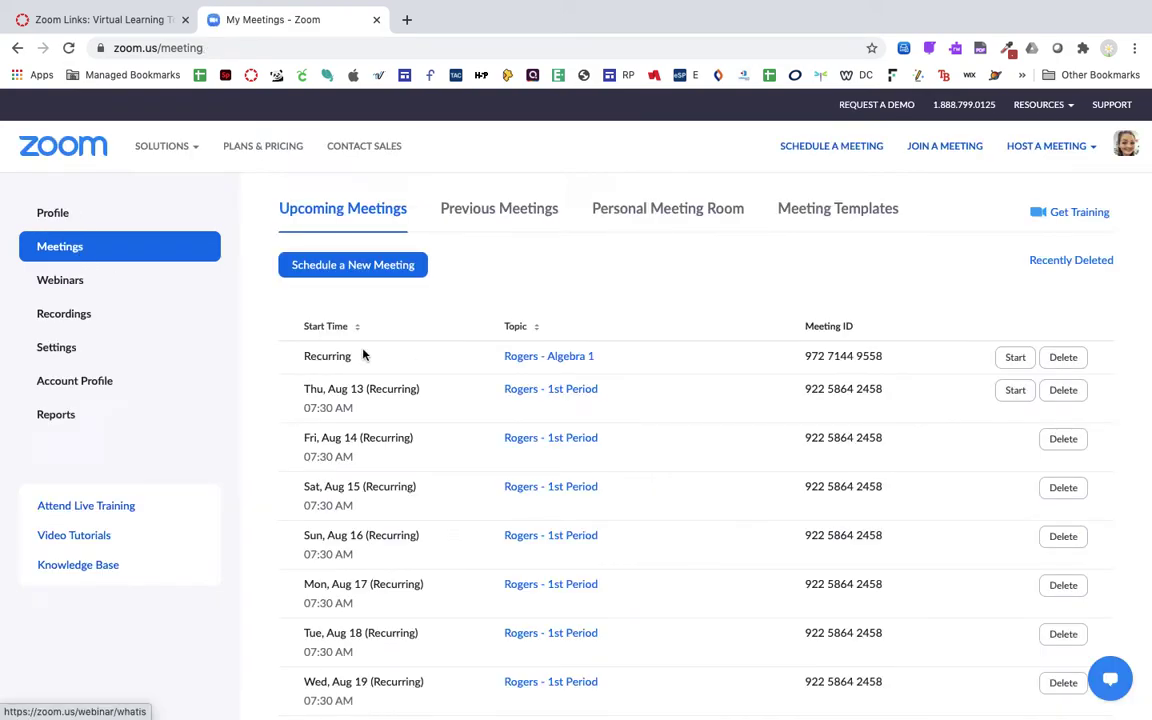
{"action": "scroll", "coordinate": [363, 354], "scroll_direction": "down", "scroll_amount": 1}
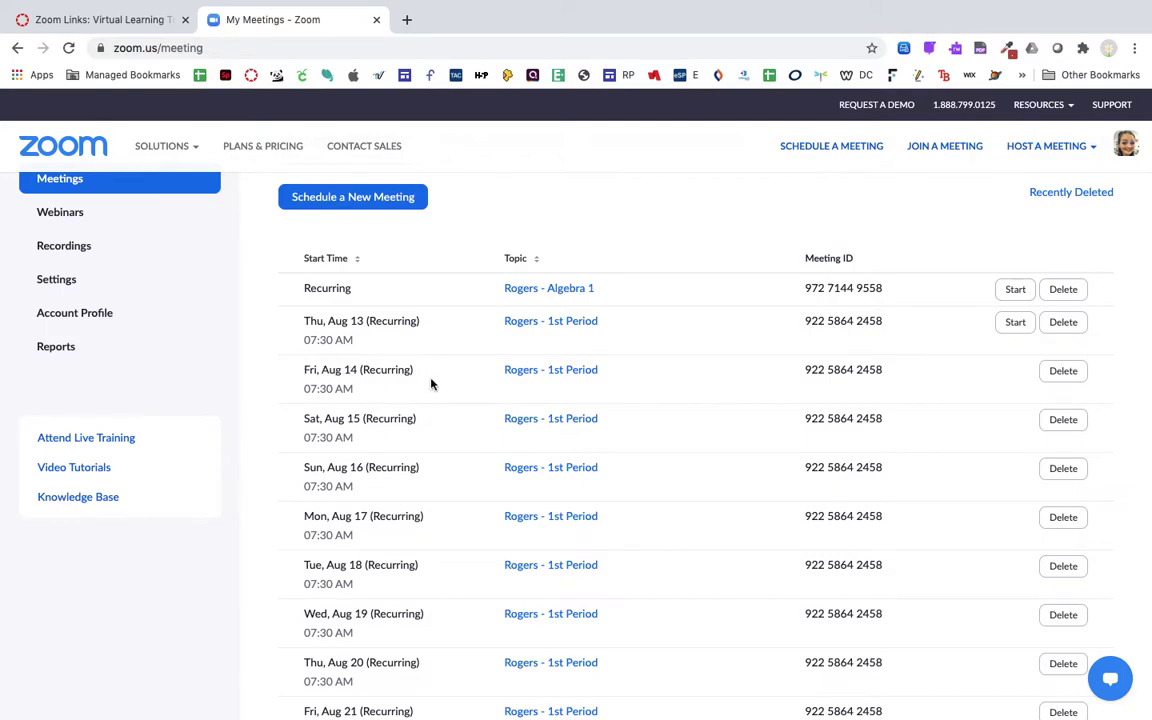
{"action": "scroll", "coordinate": [431, 384], "scroll_direction": "down", "scroll_amount": 1}
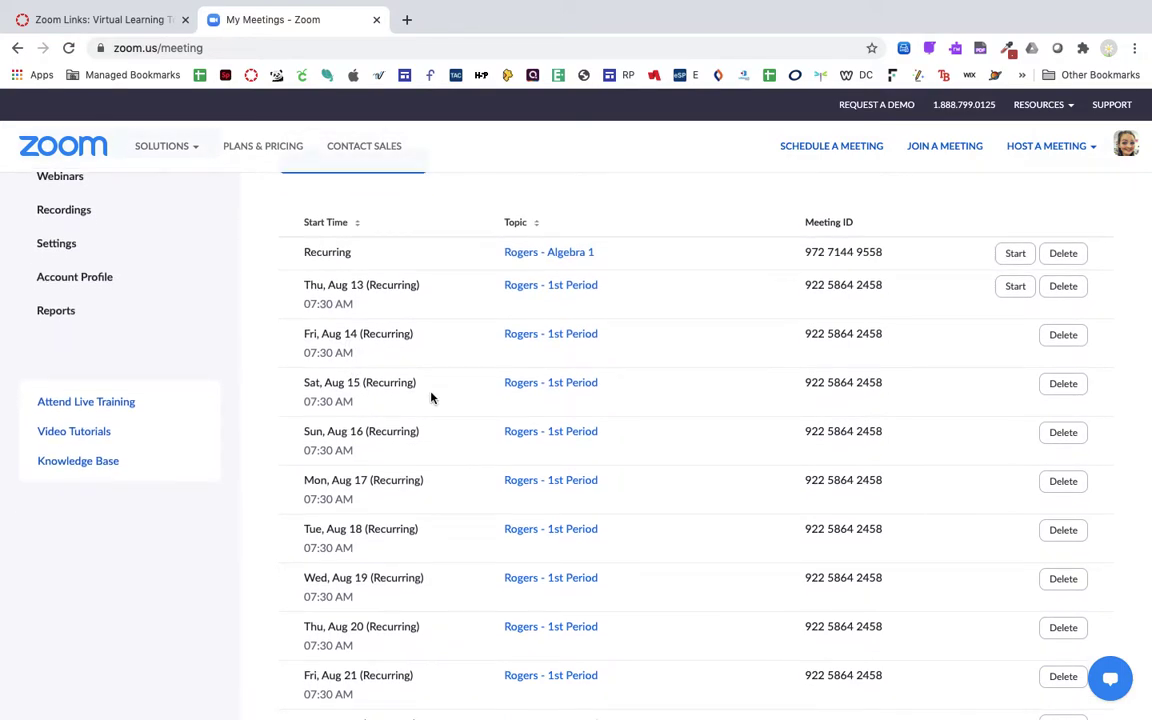
{"action": "scroll", "coordinate": [431, 398], "scroll_direction": "down", "scroll_amount": 1}
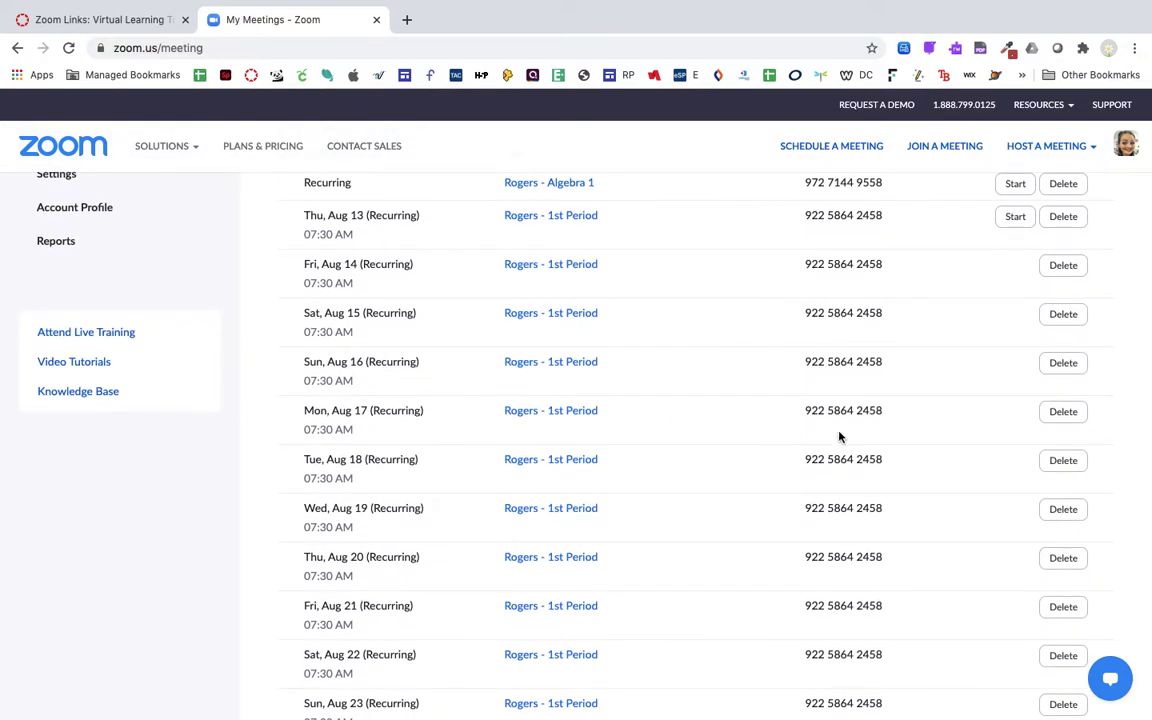
{"action": "left_click", "coordinate": [1050, 368]}
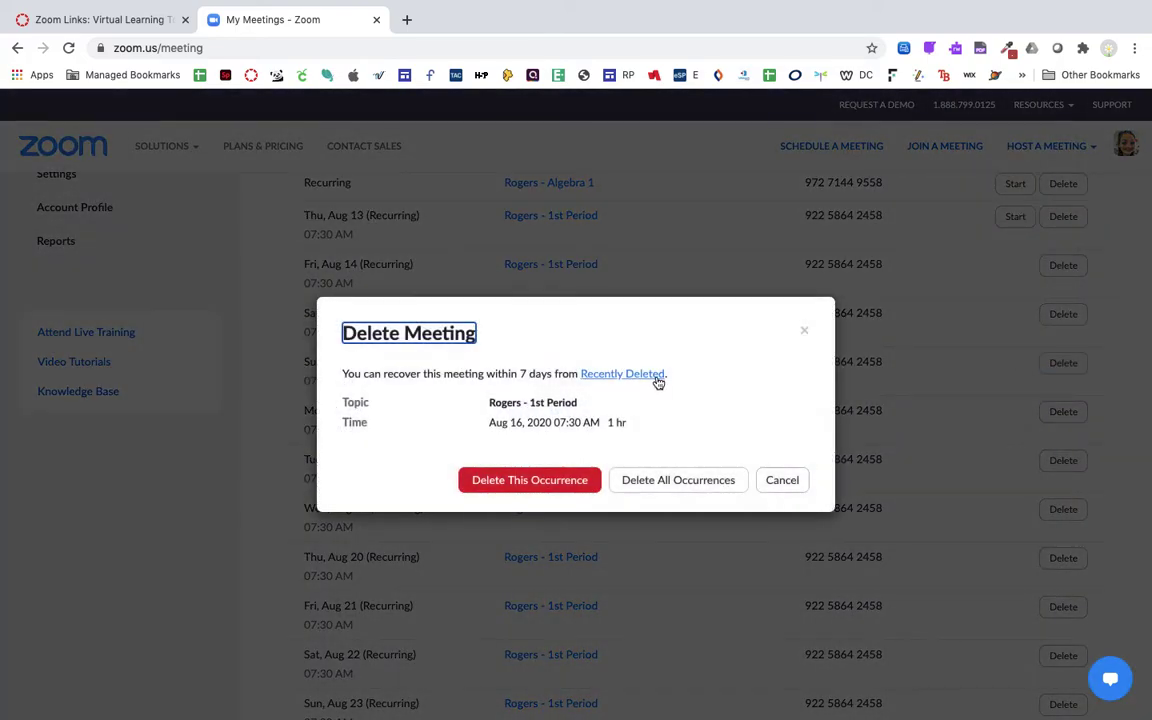
{"action": "left_click", "coordinate": [538, 488]}
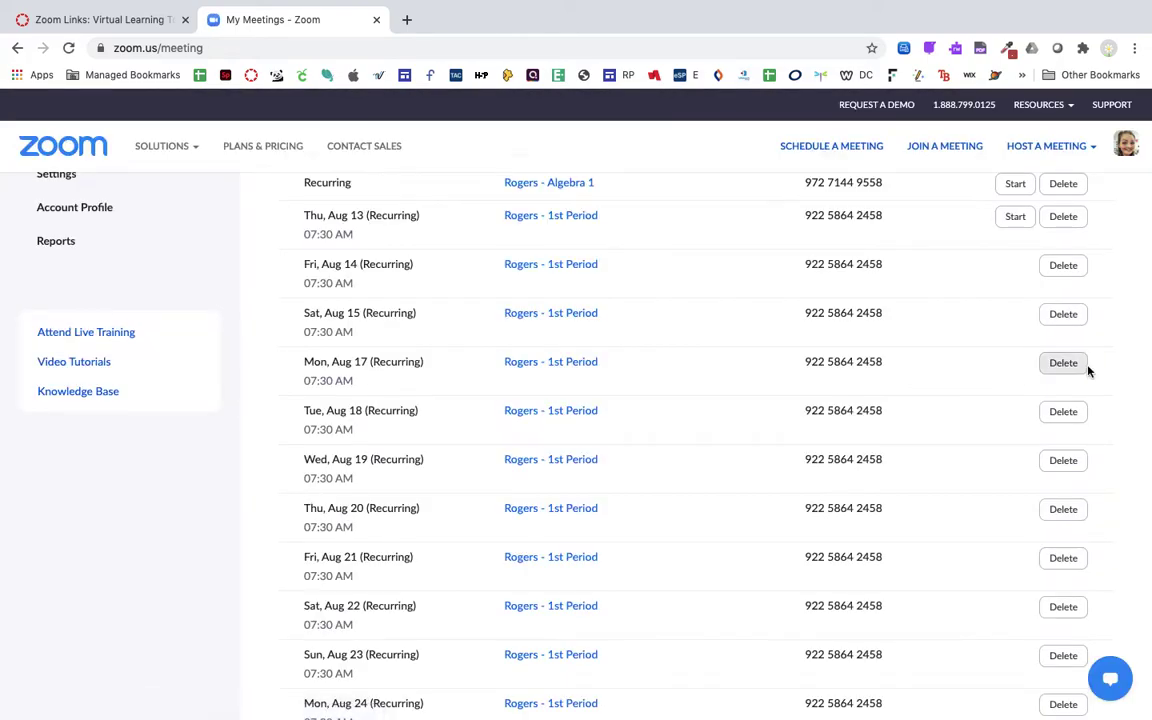
{"action": "left_click", "coordinate": [1064, 366]}
{"action": "left_click", "coordinate": [553, 481]}
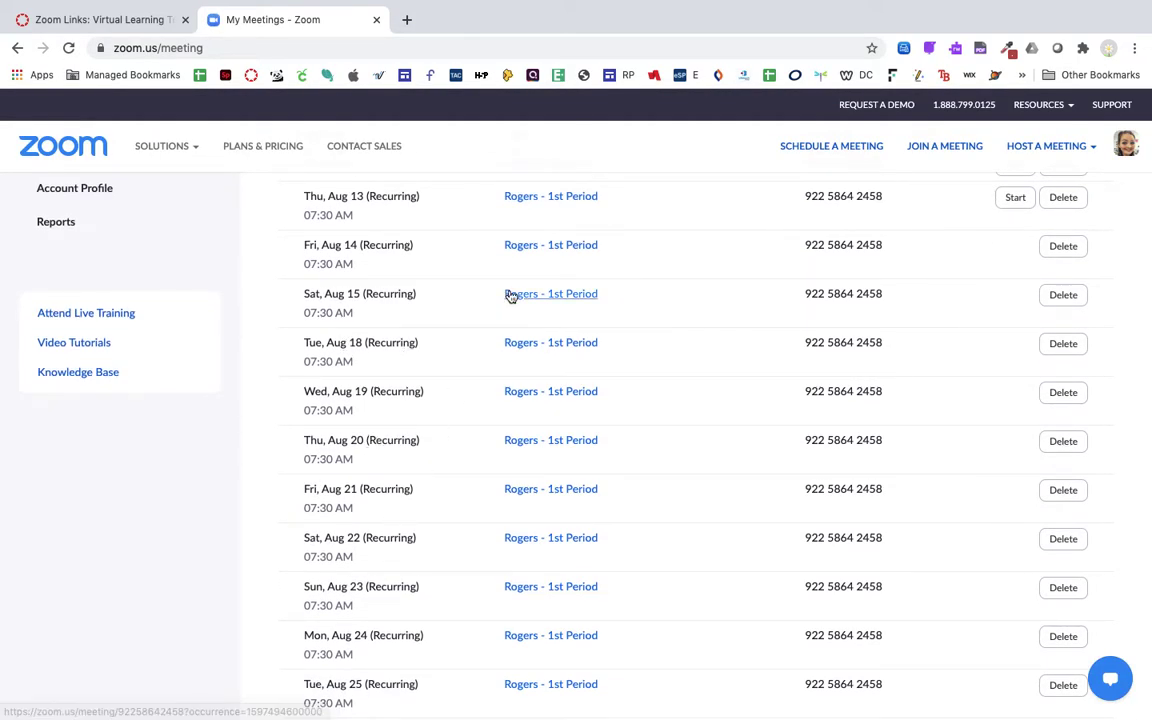
Look through the remaining 1st Period occurrences and open the meeting details of the Aug 13 occurrence
{"action": "scroll", "coordinate": [512, 424], "scroll_direction": "down", "scroll_amount": 3}
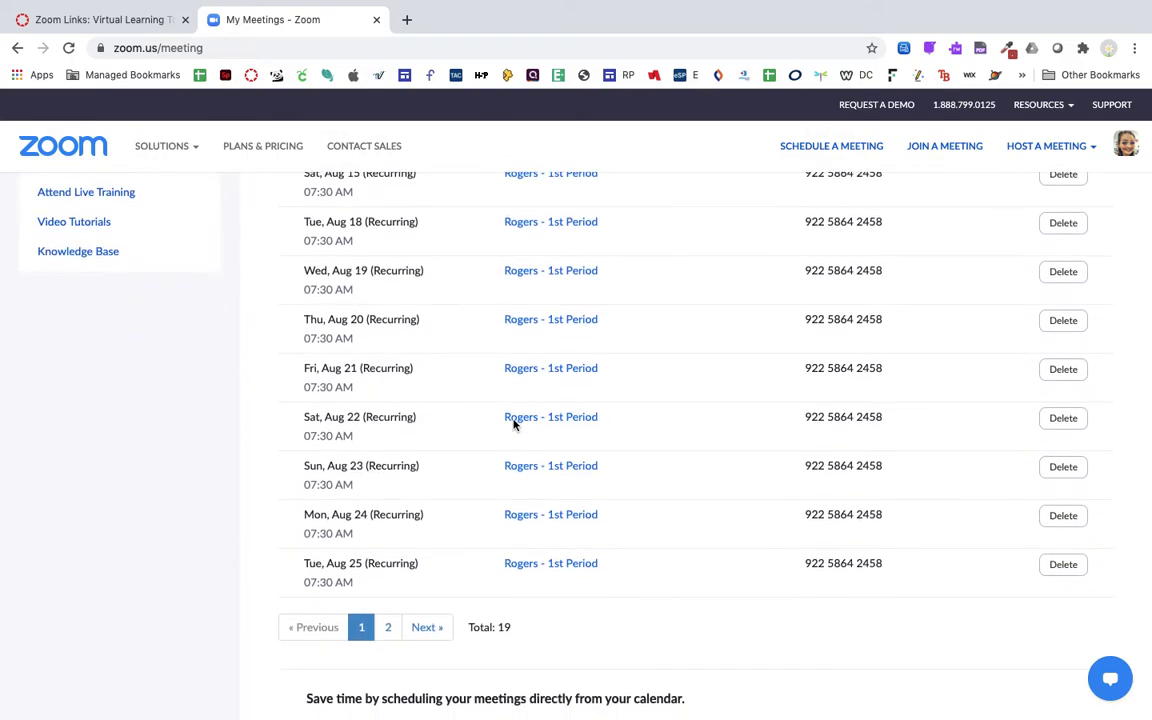
{"action": "scroll", "coordinate": [514, 426], "scroll_direction": "up", "scroll_amount": 3}
{"action": "scroll", "coordinate": [514, 426], "scroll_direction": "up", "scroll_amount": 3}
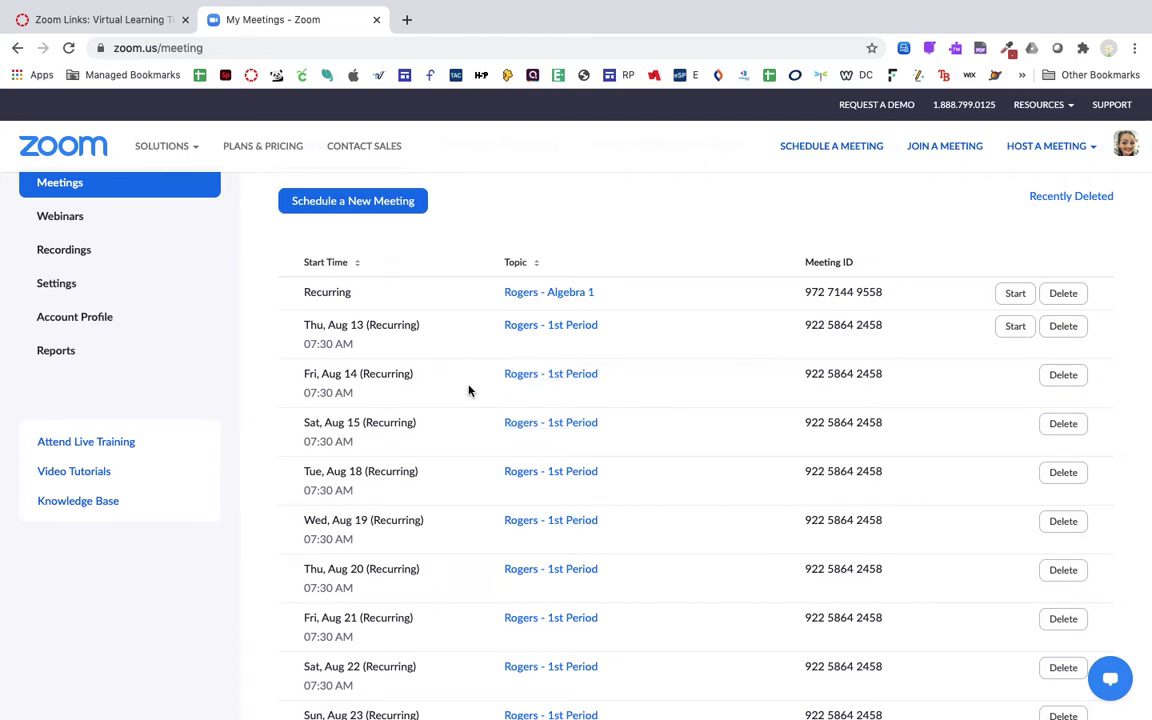
{"action": "scroll", "coordinate": [470, 390], "scroll_direction": "down", "scroll_amount": 1}
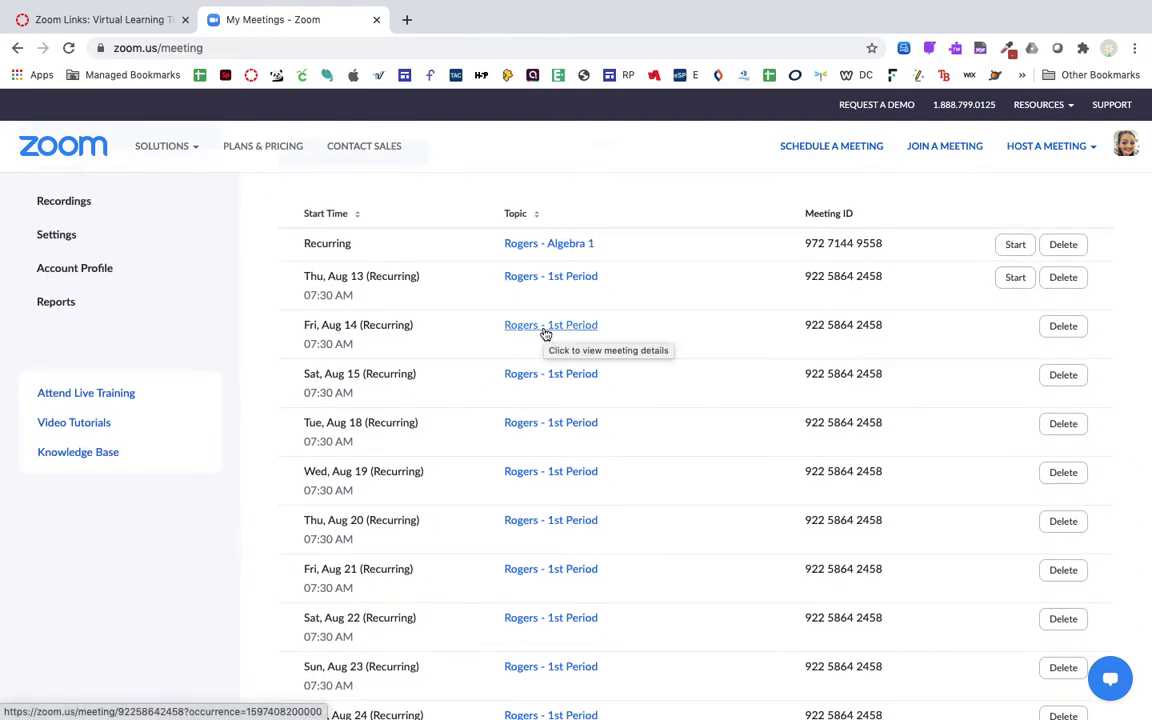
{"action": "left_click", "coordinate": [545, 278]}
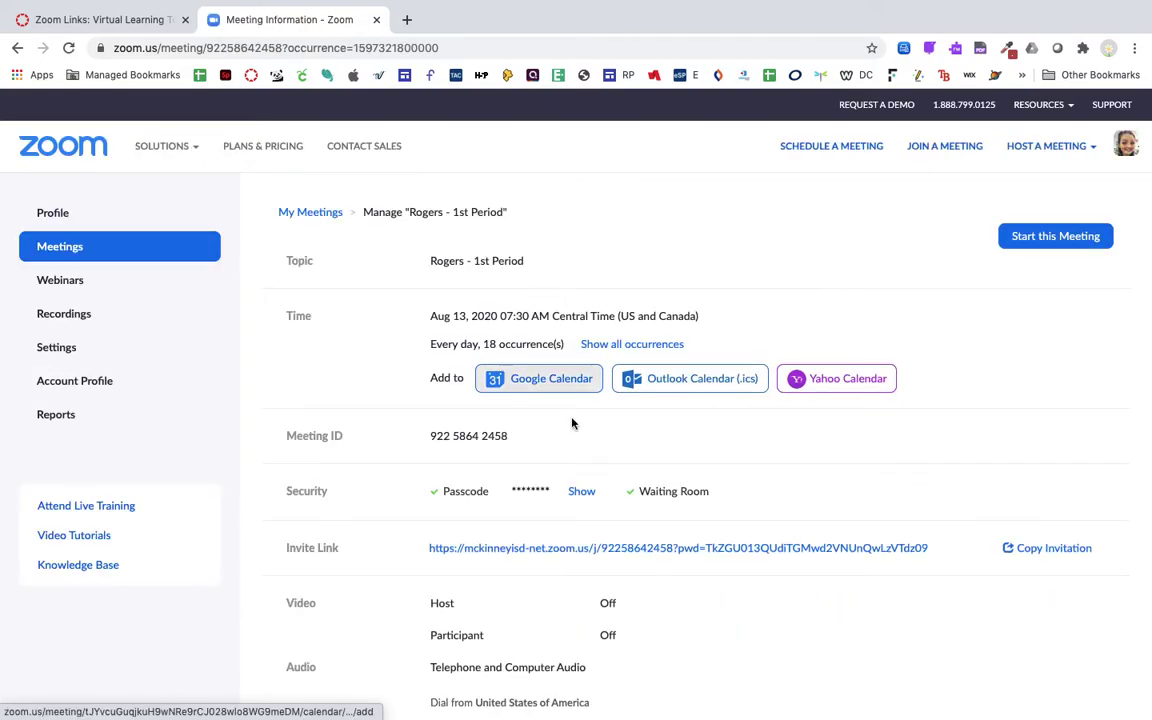
Compare the invite links in the meeting details of the Aug 13 and Aug 14 occurrences of the 1st Period meeting
{"action": "scroll", "coordinate": [584, 446], "scroll_direction": "down", "scroll_amount": 1}
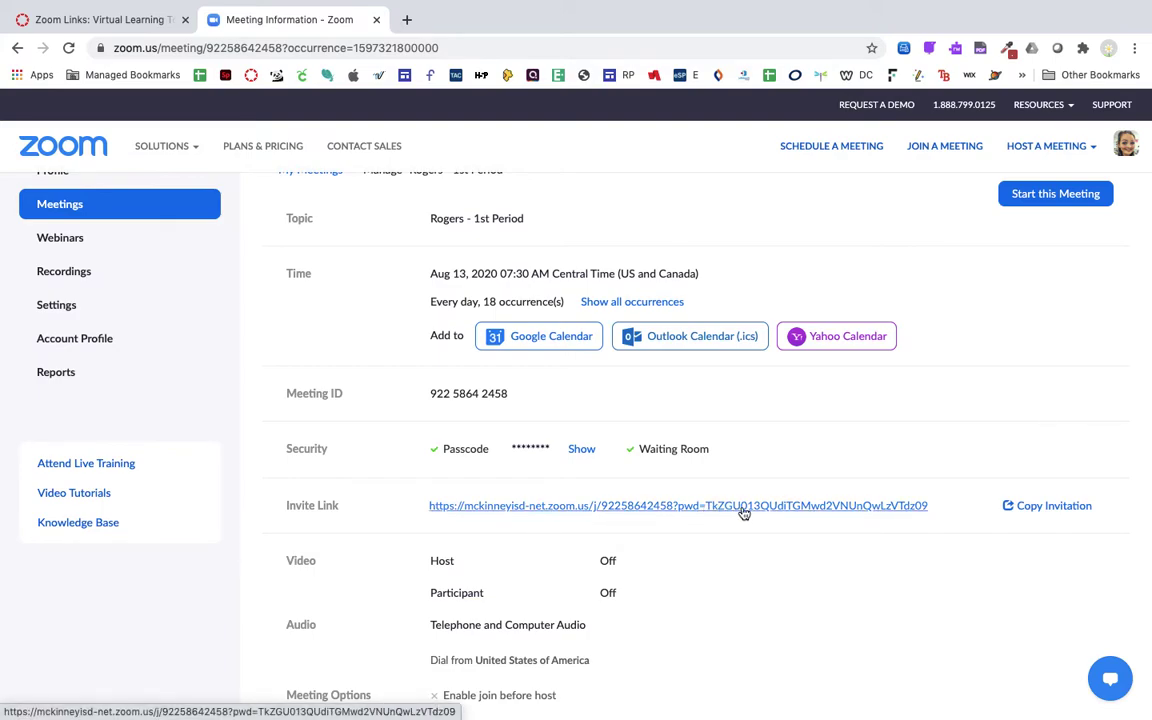
{"action": "scroll", "coordinate": [94, 223], "scroll_direction": "up", "scroll_amount": 1}
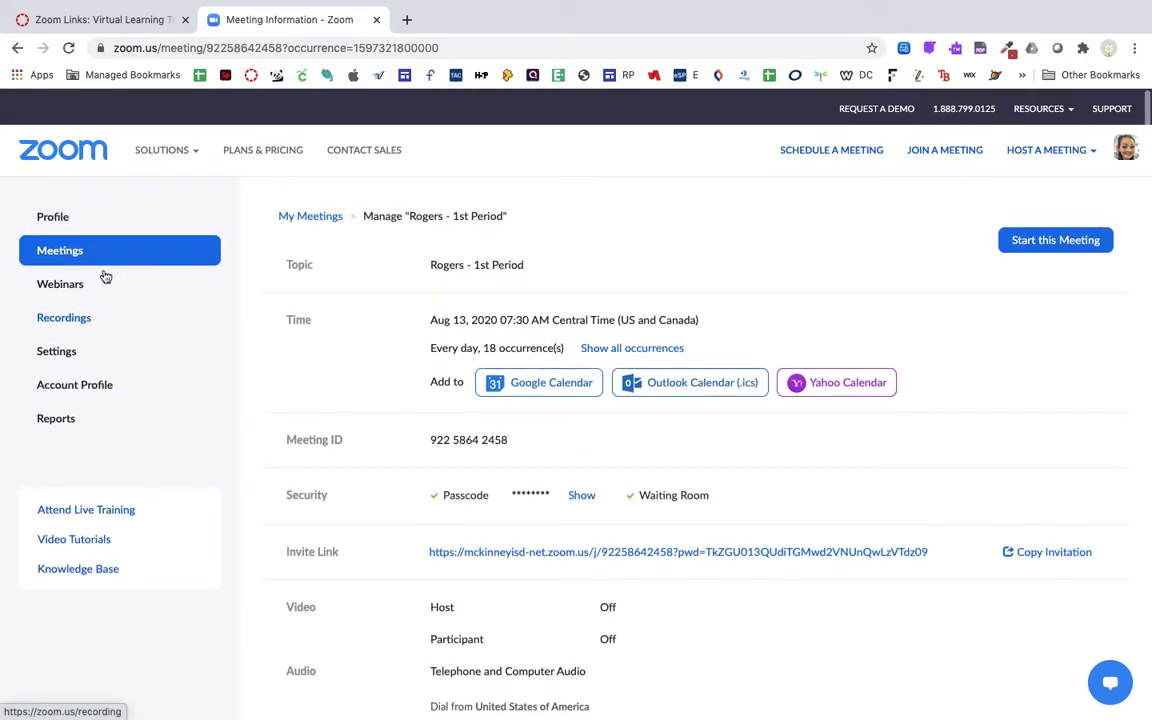
{"action": "left_click", "coordinate": [57, 250]}
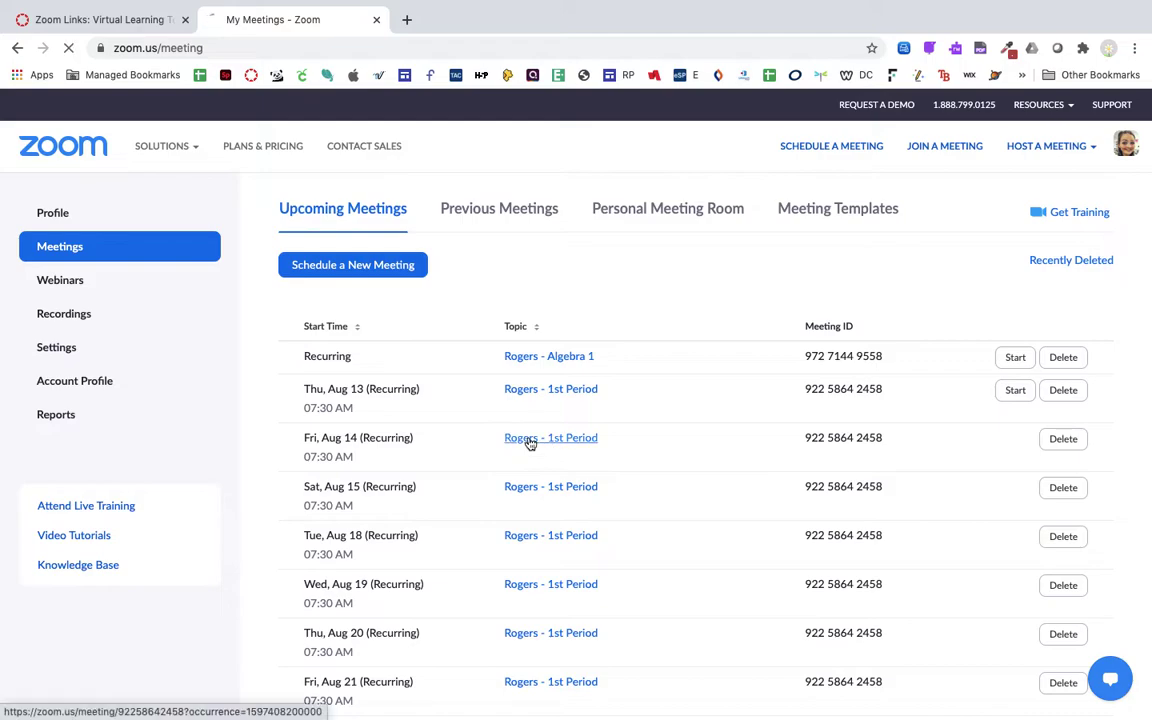
{"action": "left_click", "coordinate": [530, 440]}
{"action": "scroll", "coordinate": [597, 477], "scroll_direction": "down", "scroll_amount": 1}
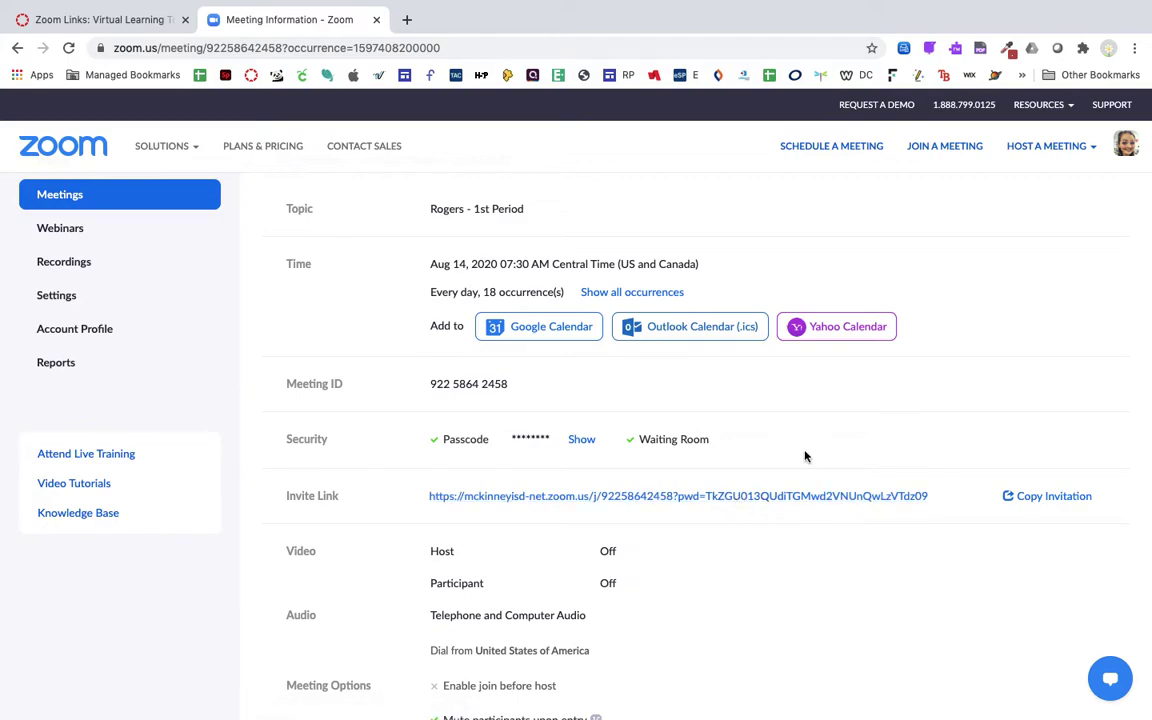
{"action": "scroll", "coordinate": [806, 456], "scroll_direction": "down", "scroll_amount": 2}
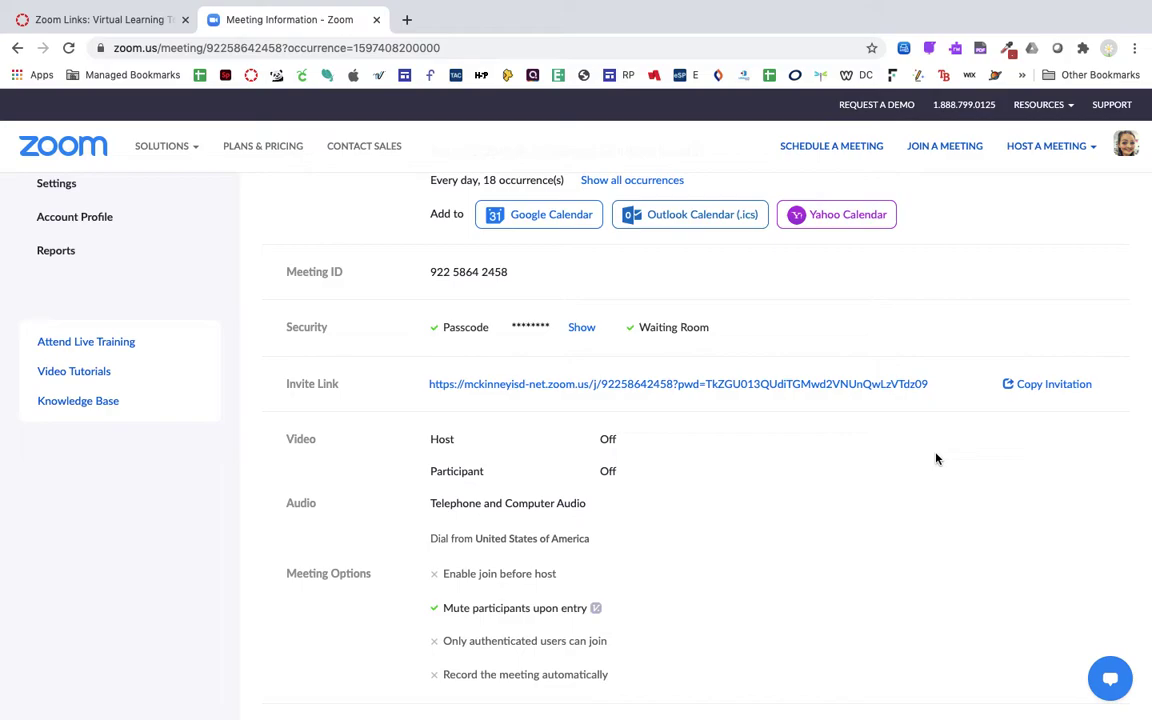
Open the 1st Period meeting invitation and copy only its Join Zoom Meeting link
{"action": "left_click", "coordinate": [1036, 393]}
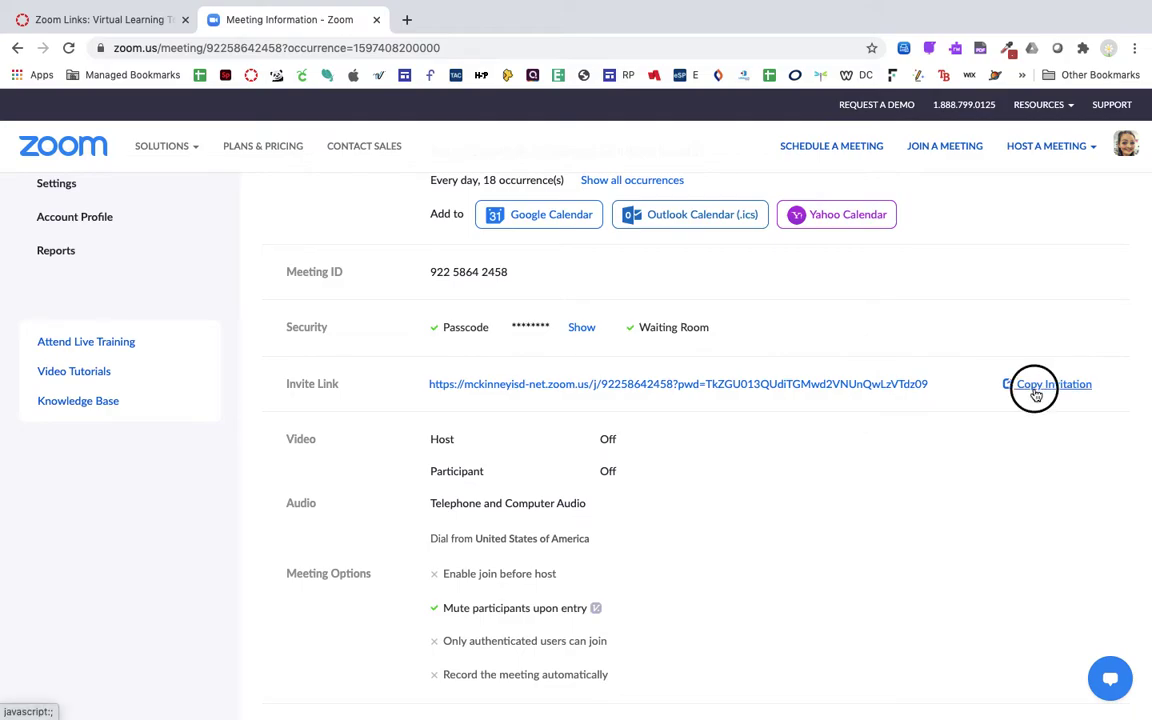
{"action": "scroll", "coordinate": [517, 450], "scroll_direction": "down", "scroll_amount": 8}
{"action": "scroll", "coordinate": [519, 450], "scroll_direction": "up", "scroll_amount": 10}
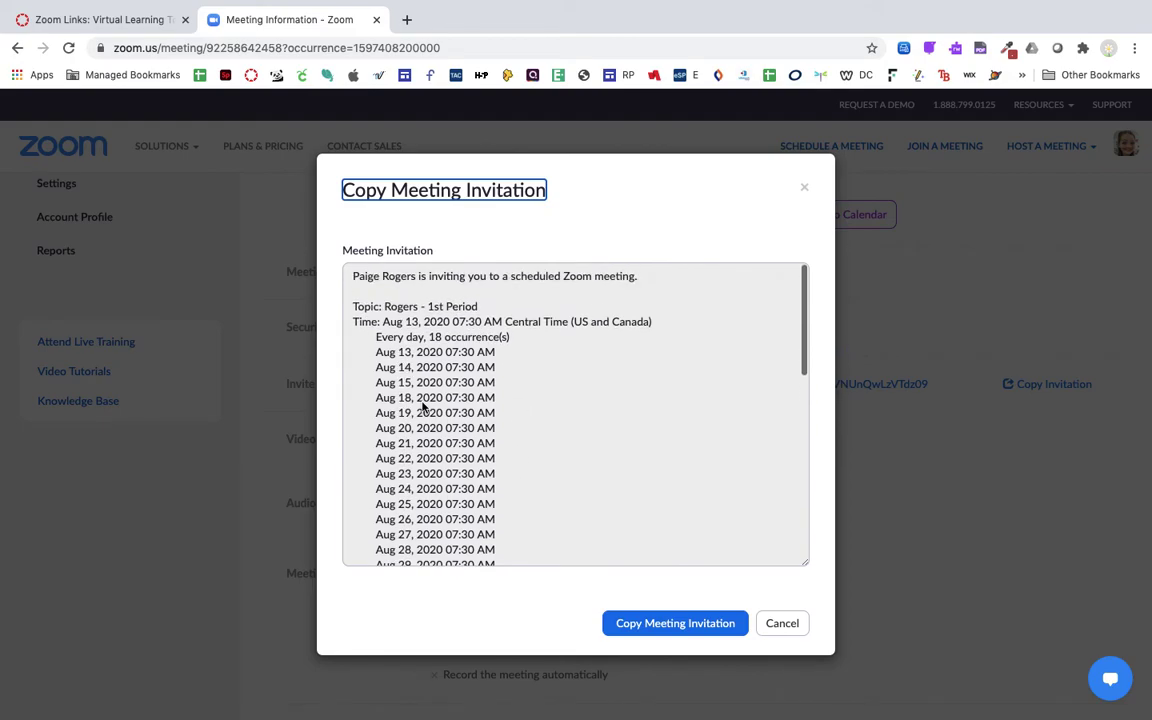
{"action": "scroll", "coordinate": [437, 456], "scroll_direction": "down", "scroll_amount": 5}
{"action": "scroll", "coordinate": [440, 460], "scroll_direction": "down", "scroll_amount": 3}
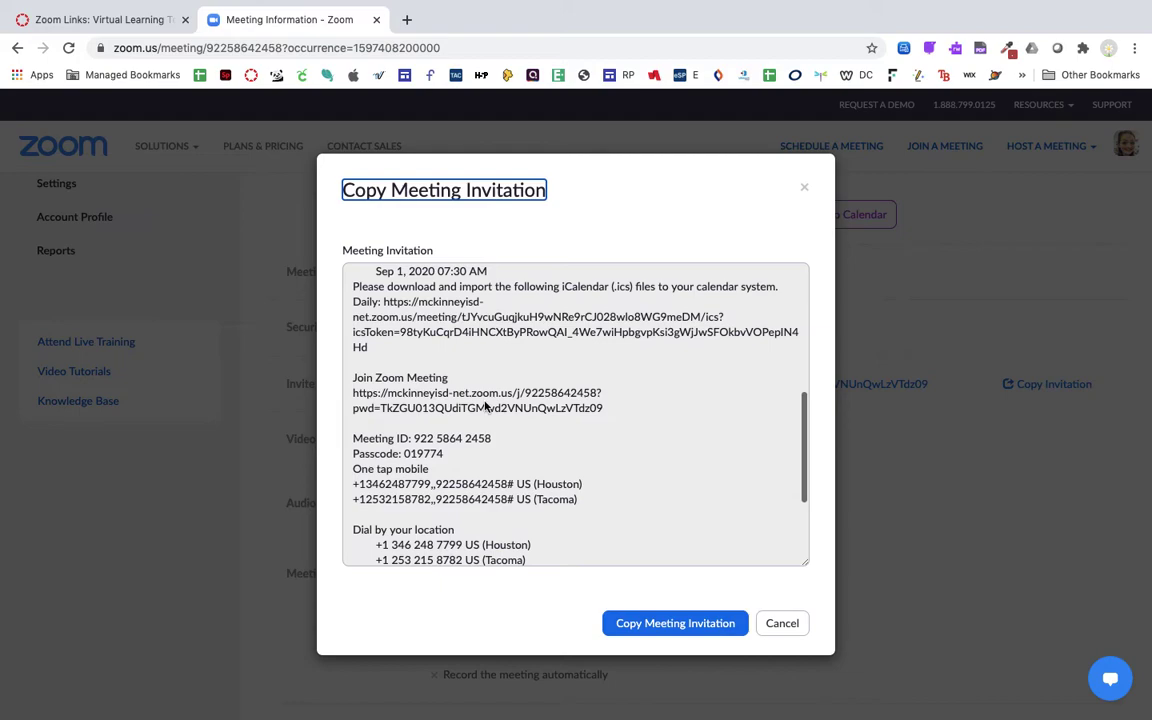
{"action": "scroll", "coordinate": [486, 406], "scroll_direction": "down", "scroll_amount": 3}
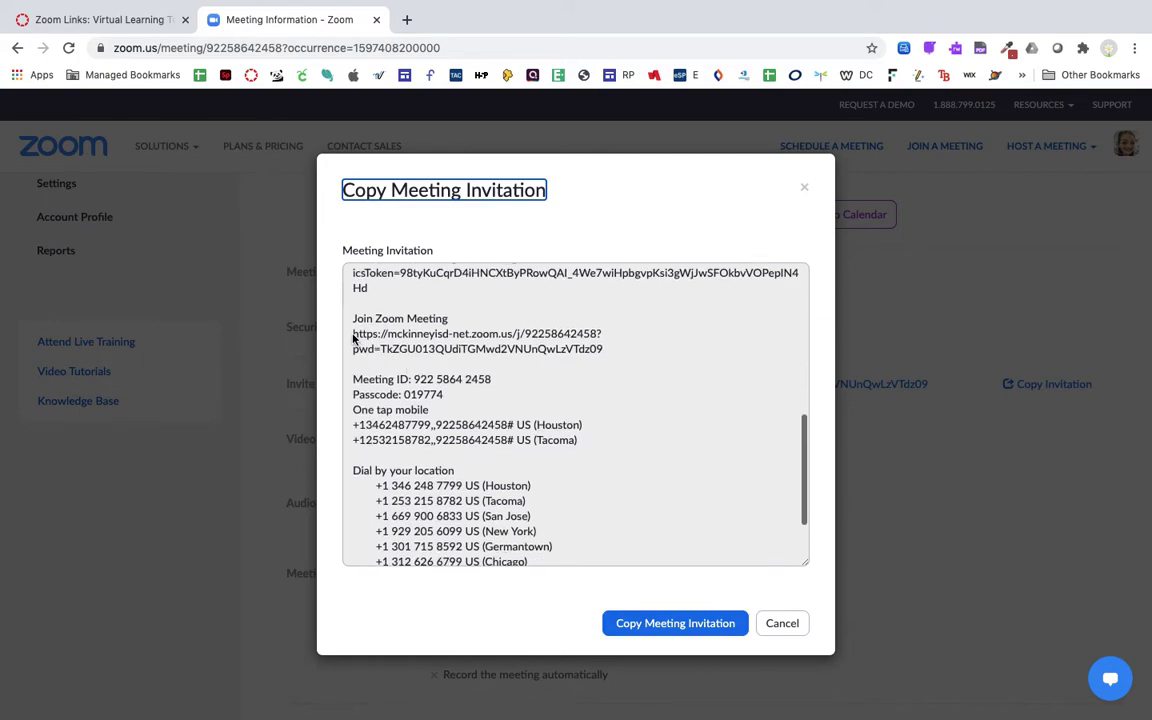
{"action": "left_click_drag", "start_coordinate": [352, 340], "coordinate": [603, 356]}
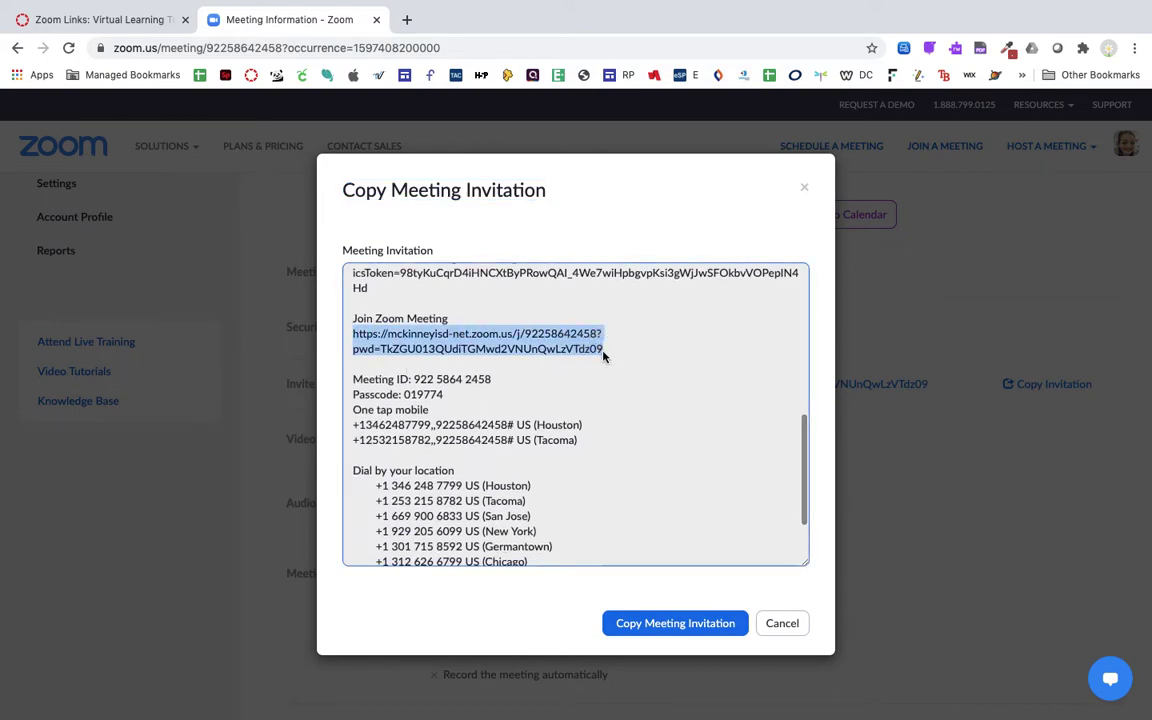
Switch to Canvas, edit the Zoom Links page and replace the 1st period's old link with the plain text CLICK HERE
{"action": "left_click", "coordinate": [100, 20]}
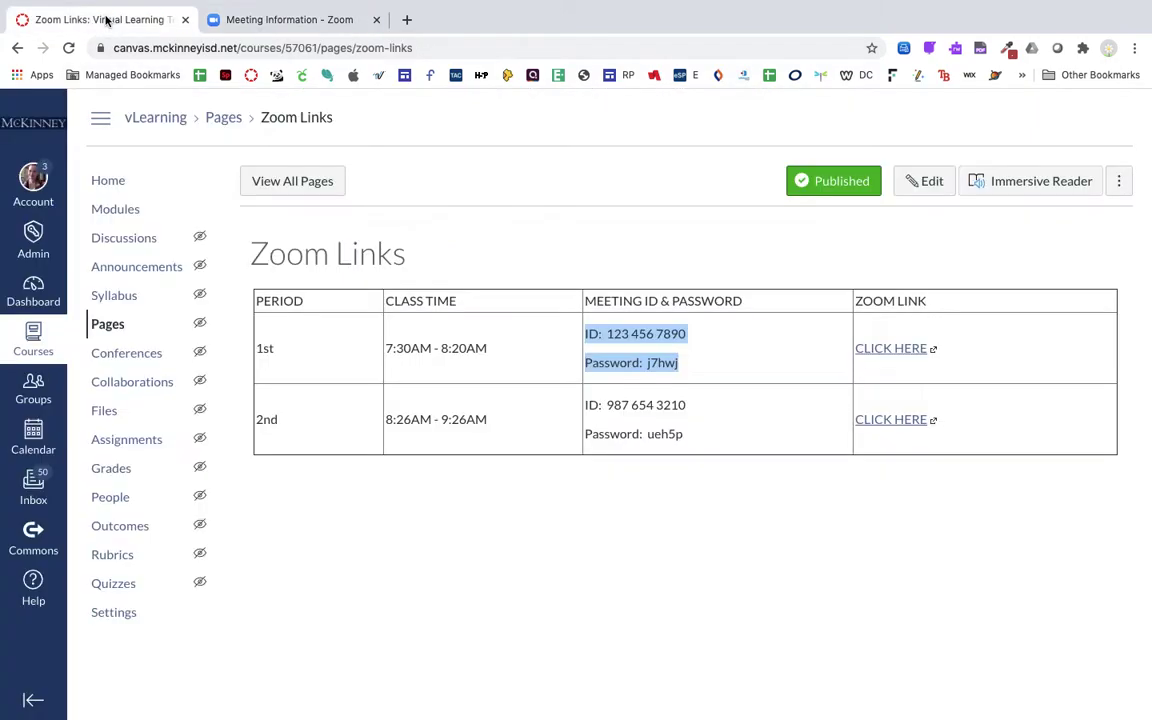
{"action": "left_click", "coordinate": [982, 362]}
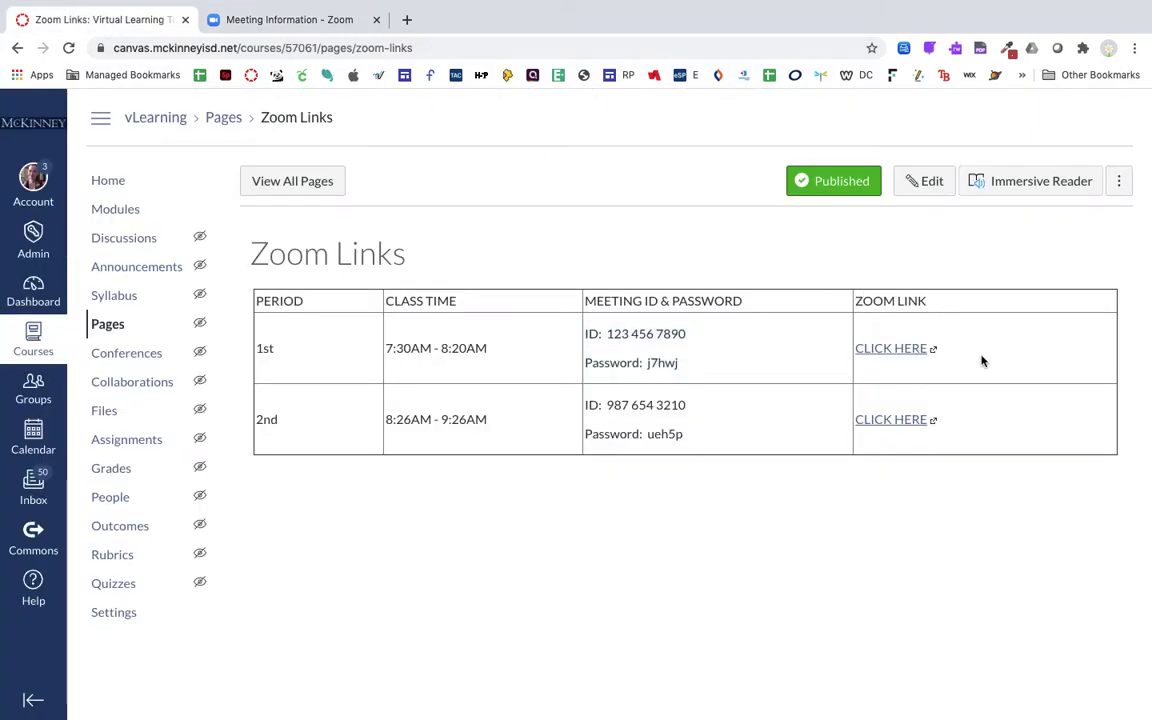
{"action": "left_click", "coordinate": [928, 183]}
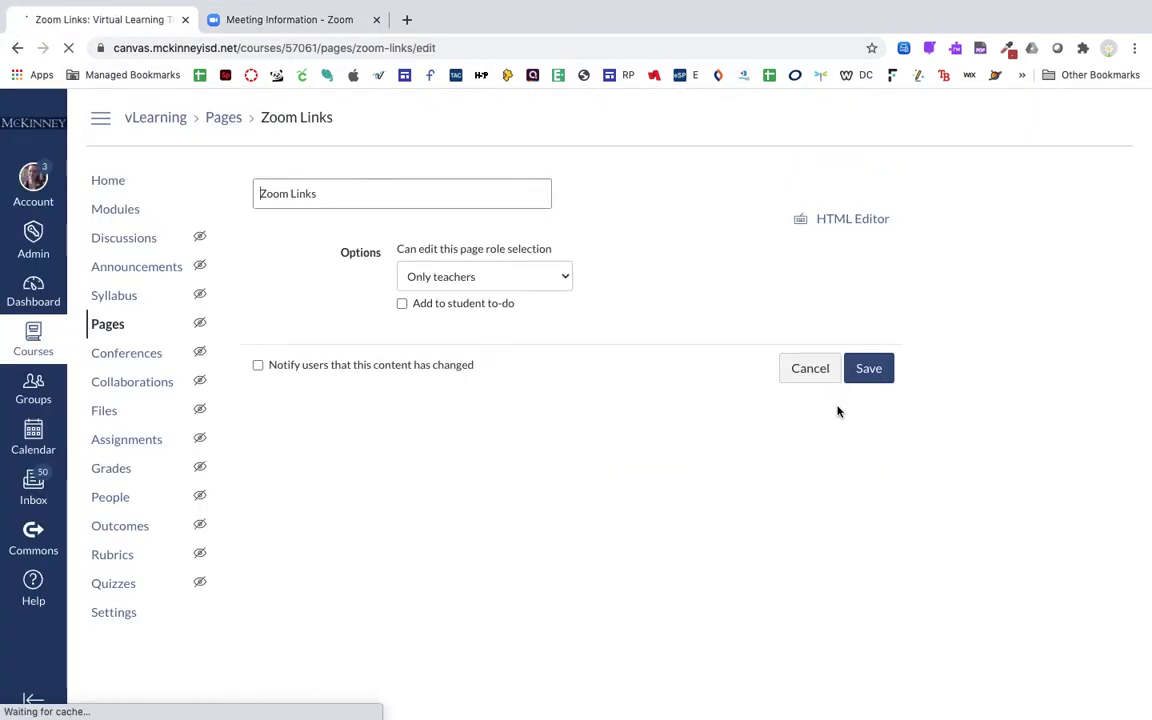
{"action": "left_click_drag", "start_coordinate": [767, 360], "coordinate": [697, 364]}
{"action": "key", "text": "BackSpace"}
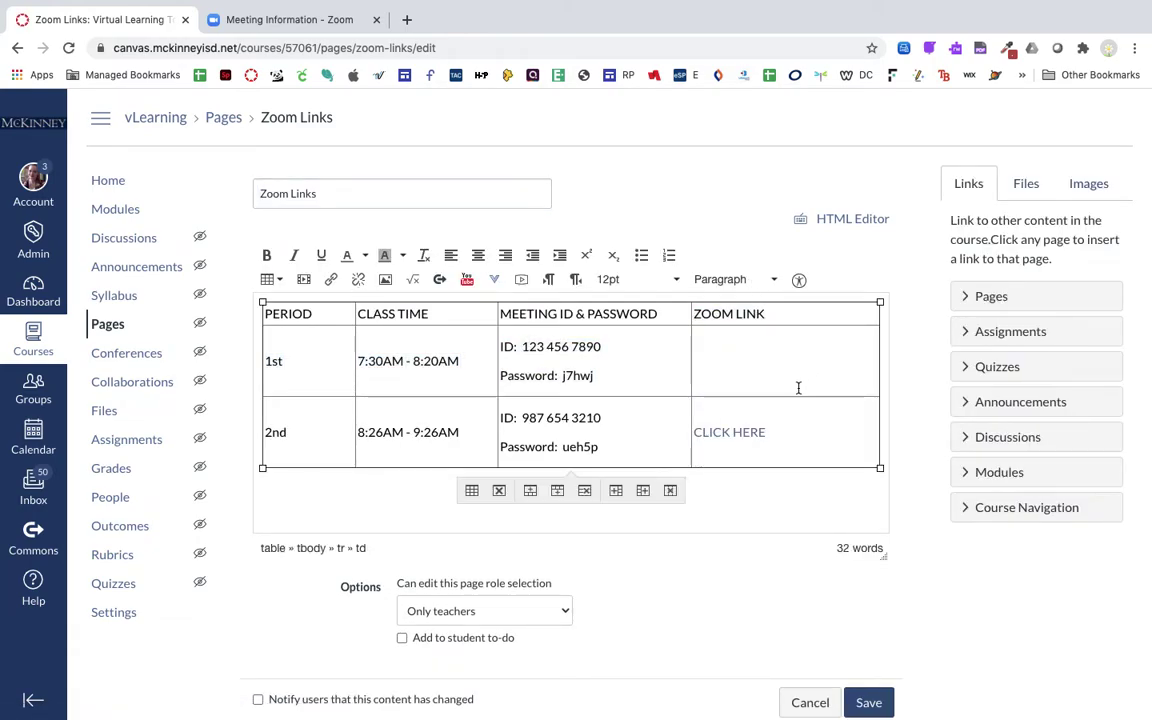
{"action": "type", "text": "CLICK H"}
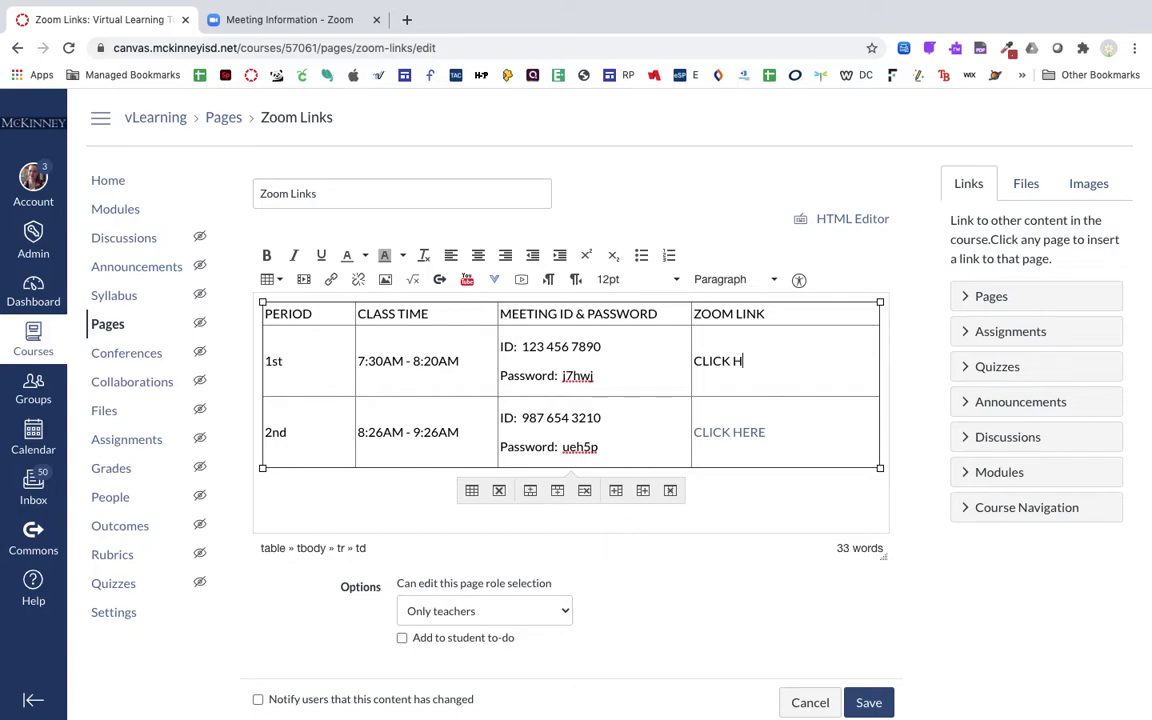
{"action": "type", "text": "ERE"}
Link the 1st period's CLICK HERE text to the copied Zoom meeting URL and save the page
{"action": "left_click_drag", "start_coordinate": [768, 360], "coordinate": [690, 358]}
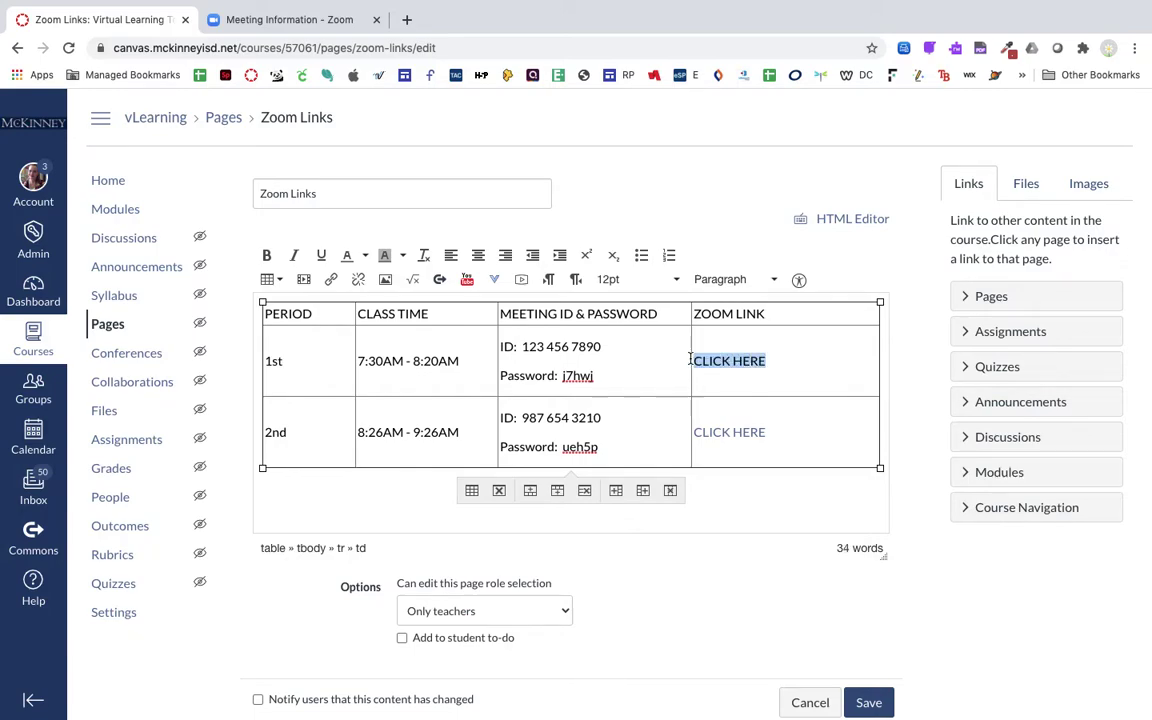
{"action": "left_click", "coordinate": [333, 281]}
{"action": "left_click", "coordinate": [447, 456]}
{"action": "key", "text": "ctrl+v"}
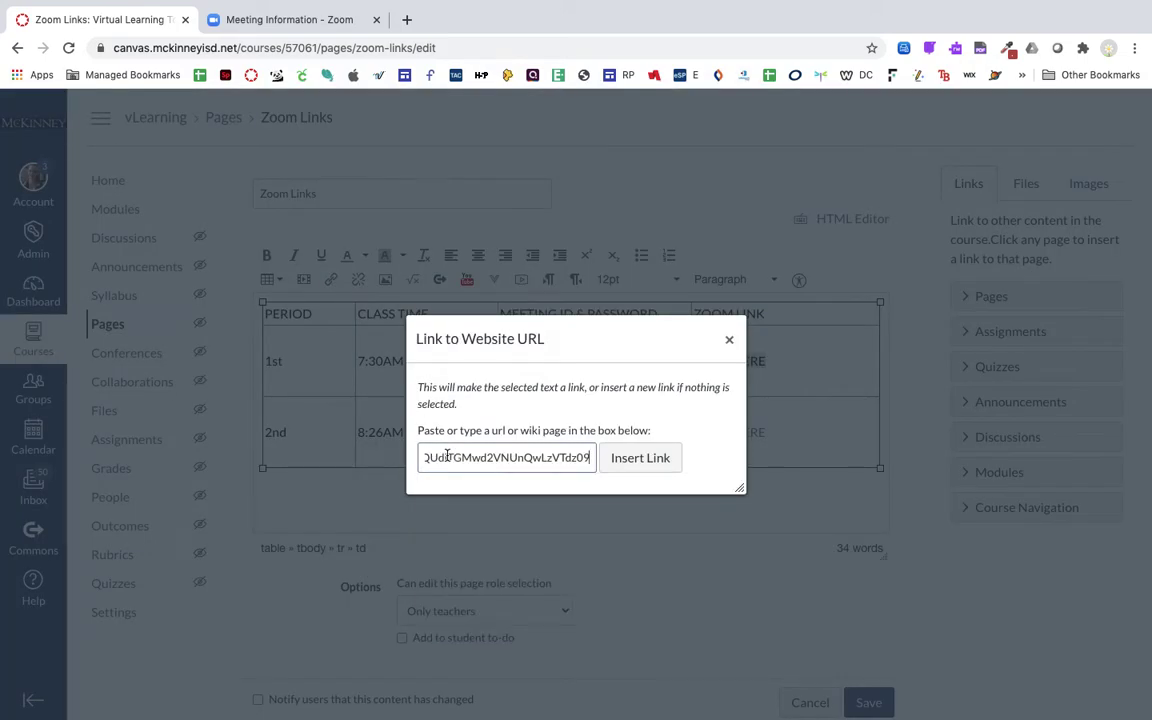
{"action": "left_click", "coordinate": [646, 466]}
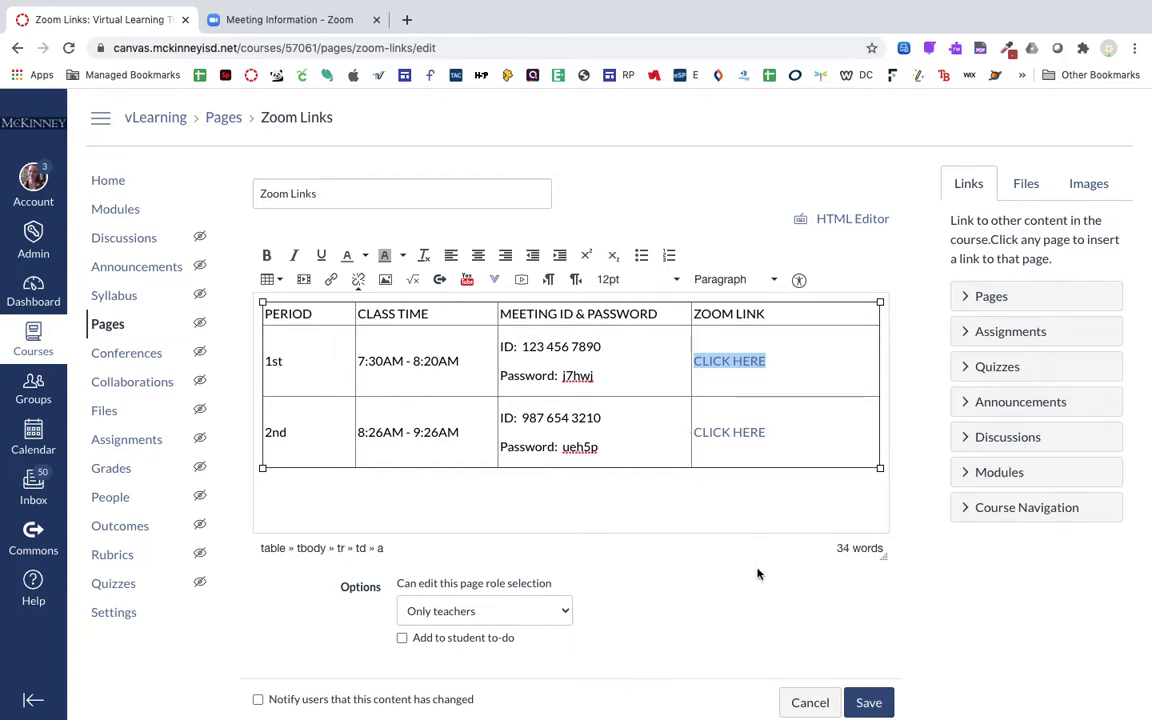
{"action": "left_click", "coordinate": [869, 703]}
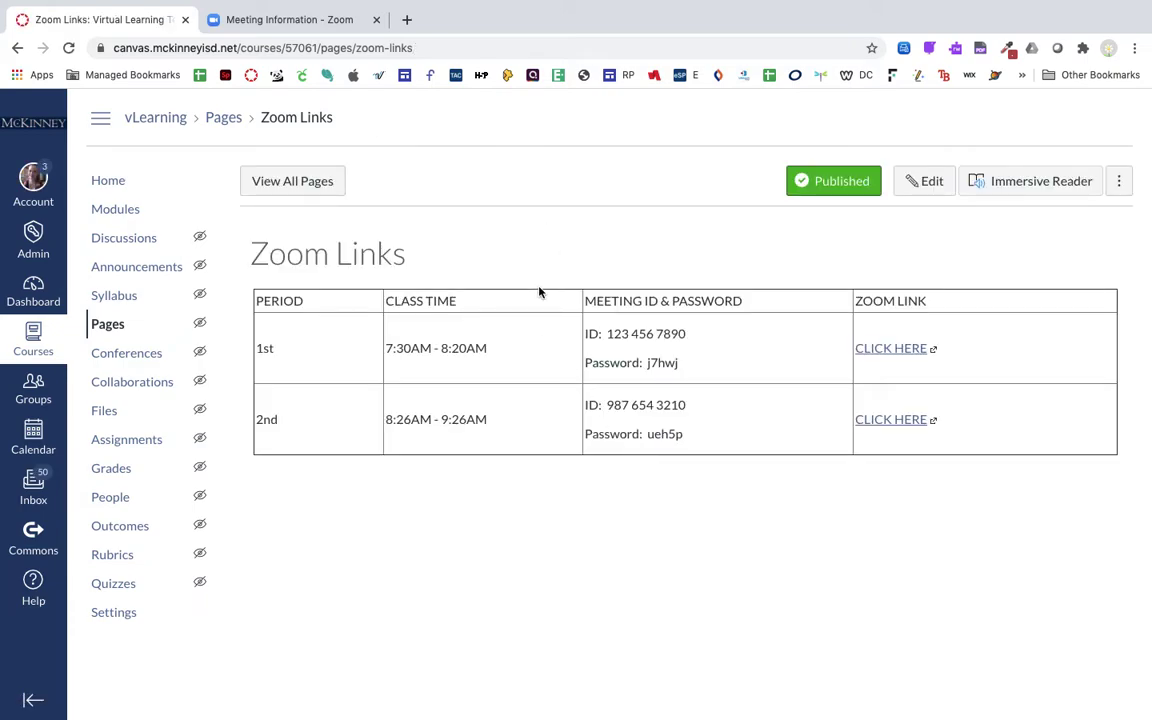
Return to Zoom, close the meeting invitation and look through the 1st Period occurrences in the upcoming meetings
{"action": "left_click", "coordinate": [278, 13]}
{"action": "left_click", "coordinate": [779, 624]}
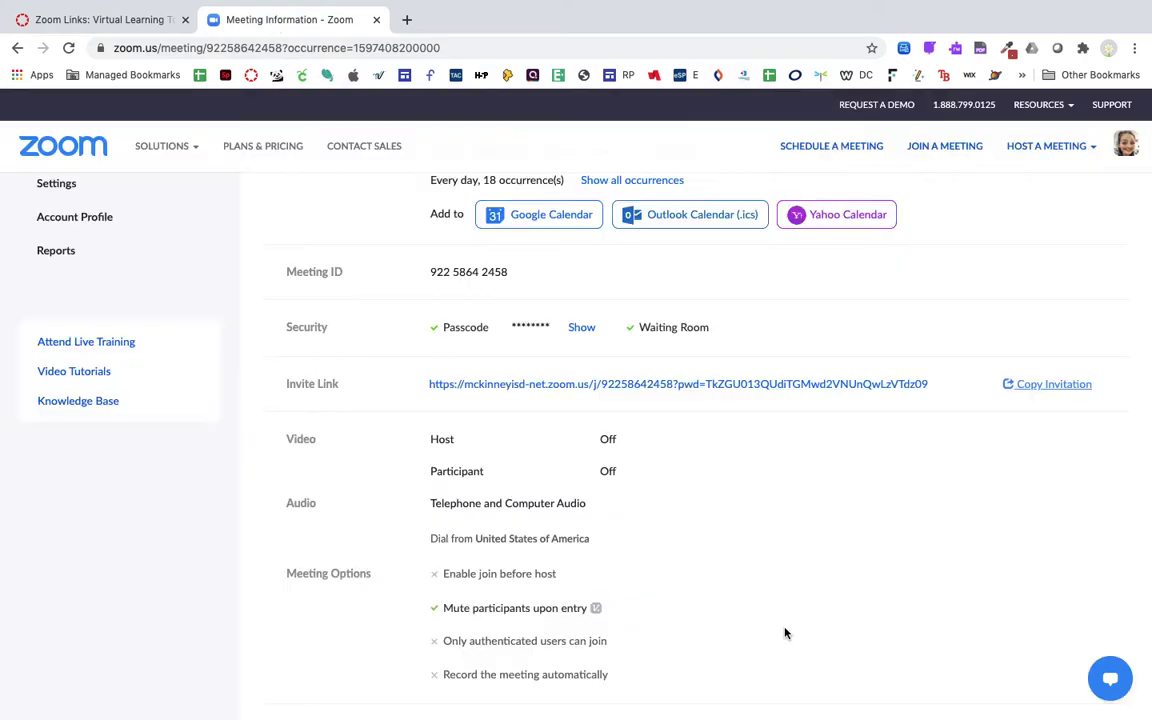
{"action": "scroll", "coordinate": [103, 239], "scroll_direction": "up", "scroll_amount": 3}
{"action": "left_click", "coordinate": [64, 250]}
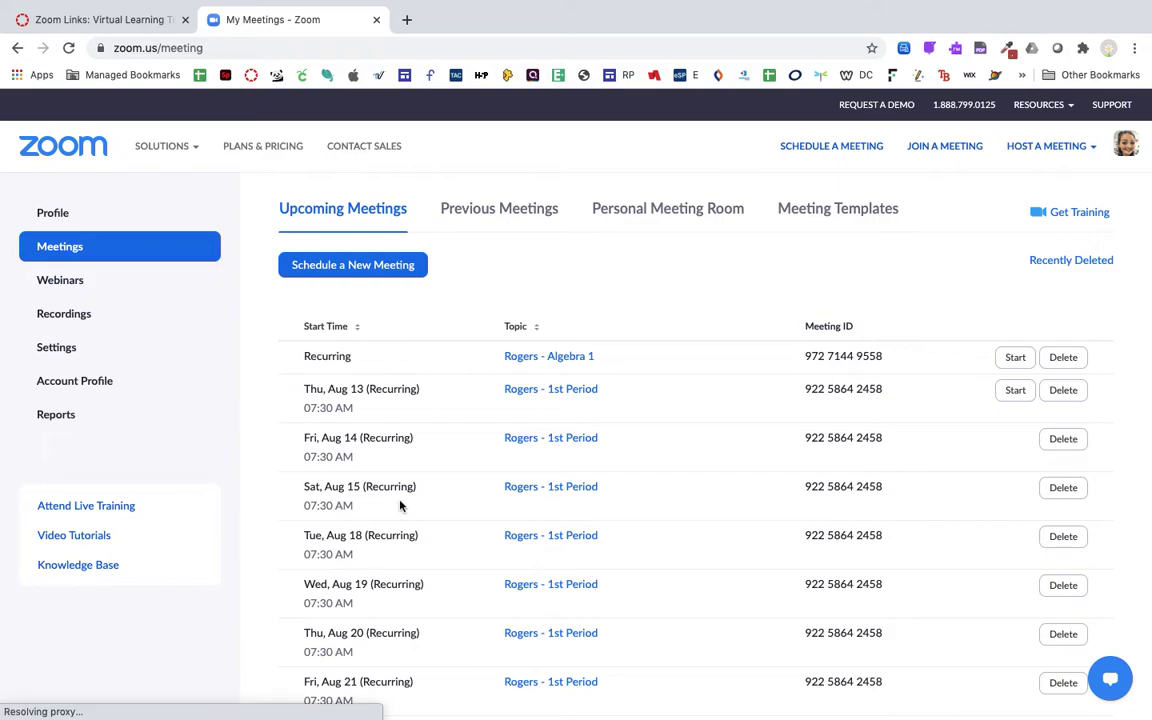
{"action": "scroll", "coordinate": [428, 507], "scroll_direction": "down", "scroll_amount": 1}
{"action": "scroll", "coordinate": [496, 455], "scroll_direction": "down", "scroll_amount": 4}
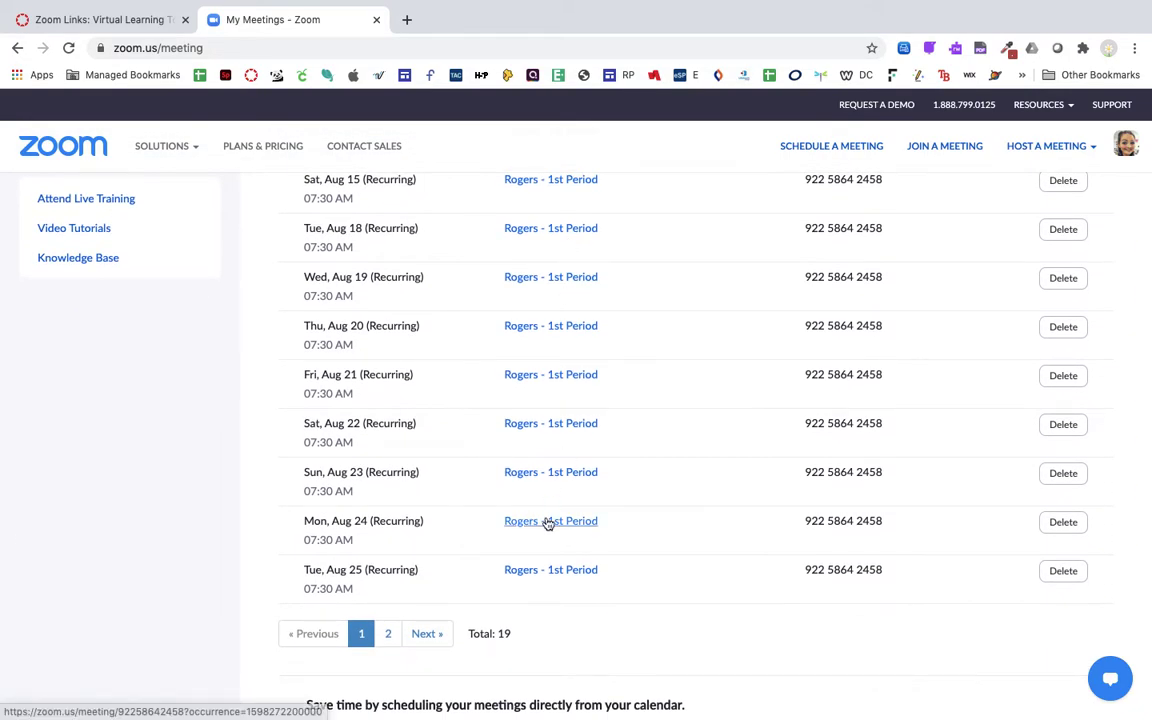
{"action": "scroll", "coordinate": [548, 525], "scroll_direction": "up", "scroll_amount": 5}
Start a new meeting with the teacher's last name and "- 2nd Period" as topic, dated 08/13/2020
{"action": "left_click", "coordinate": [339, 272]}
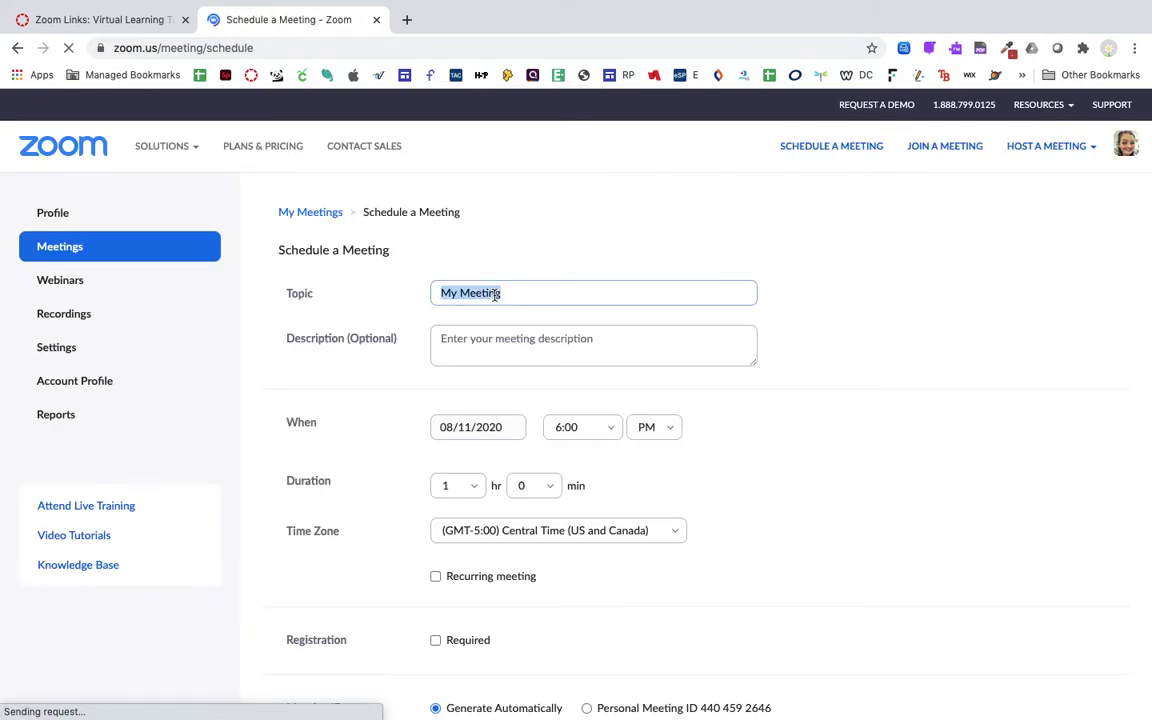
{"action": "double_click", "coordinate": [495, 293]}
{"action": "triple_click", "coordinate": [494, 293]}
{"action": "type", "text": "Rogers - 2nd Period"}
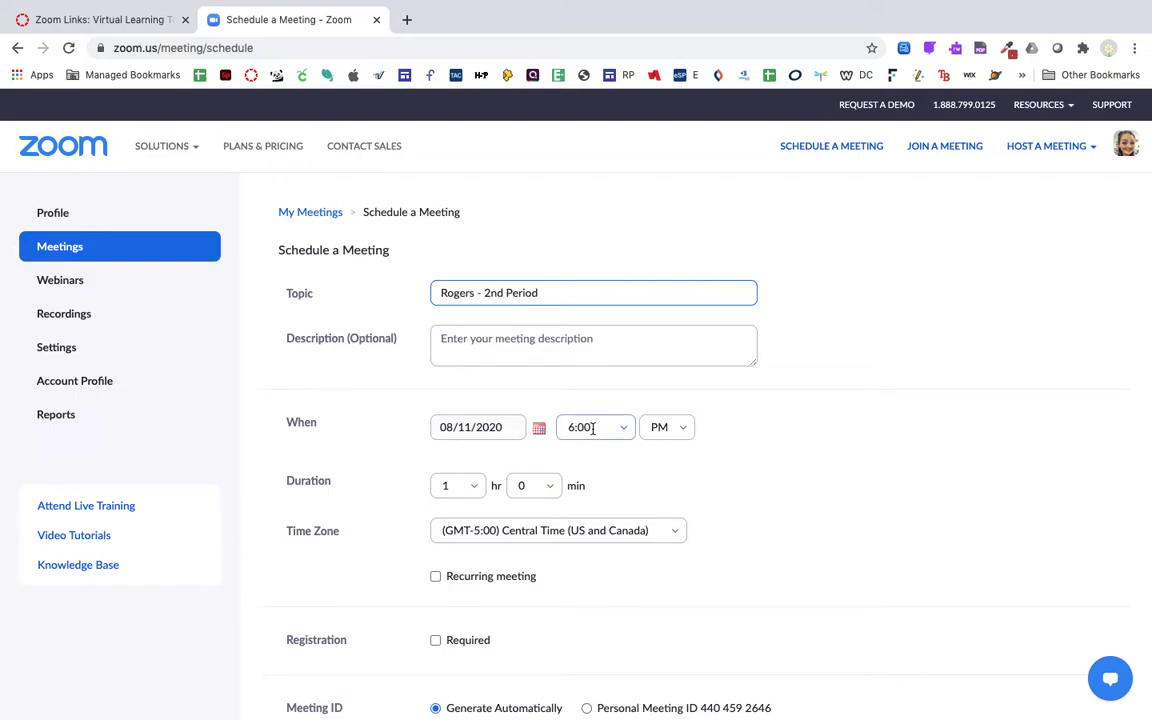
{"action": "left_click", "coordinate": [541, 430]}
{"action": "left_click", "coordinate": [526, 528]}
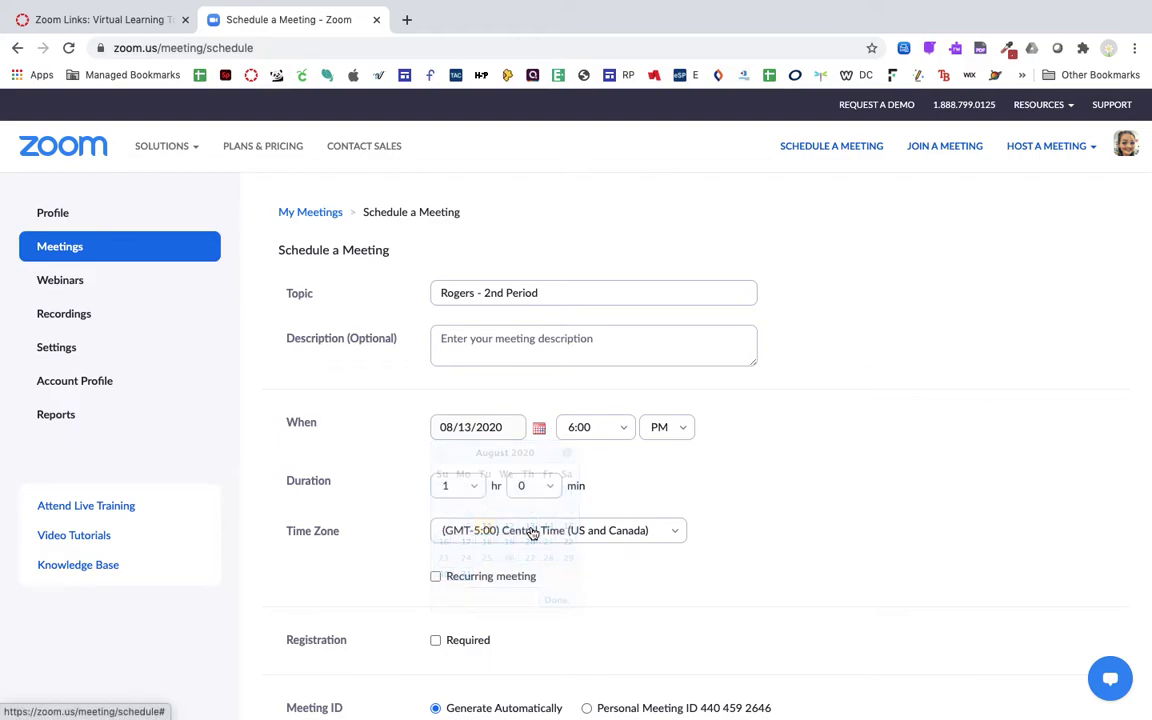
Set the 2nd Period meeting's start time to 8:26 AM
{"action": "left_click", "coordinate": [627, 429]}
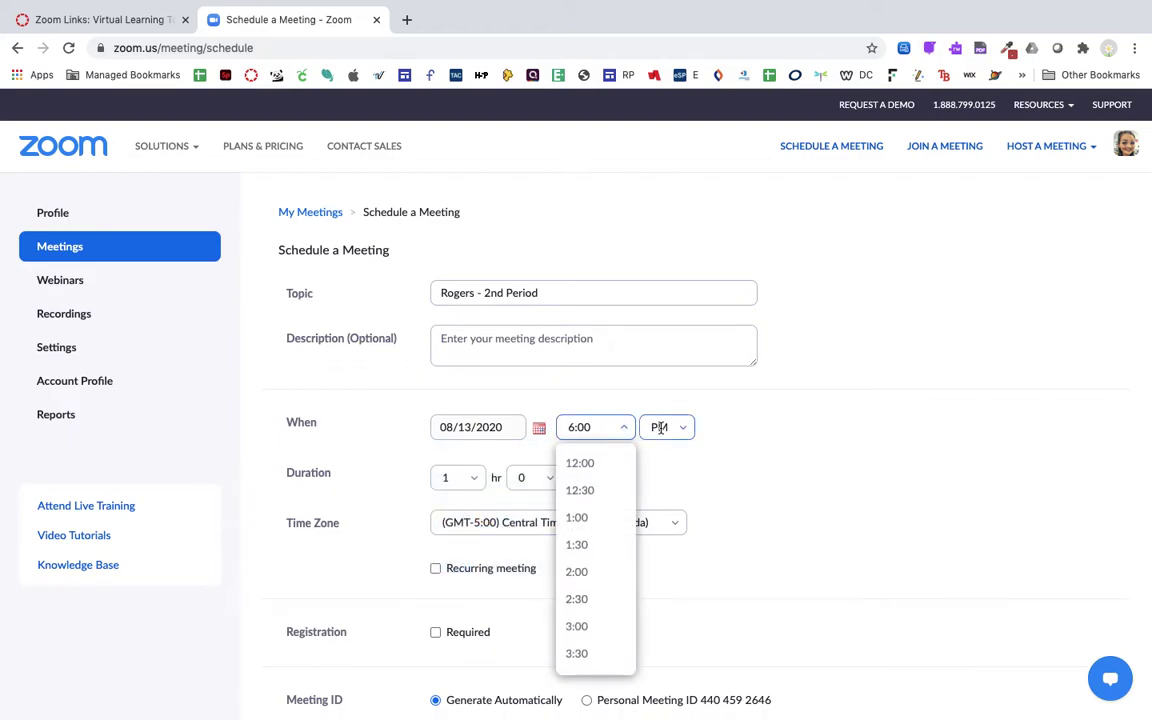
{"action": "left_click", "coordinate": [665, 427]}
{"action": "left_click", "coordinate": [667, 461]}
{"action": "left_click", "coordinate": [581, 425]}
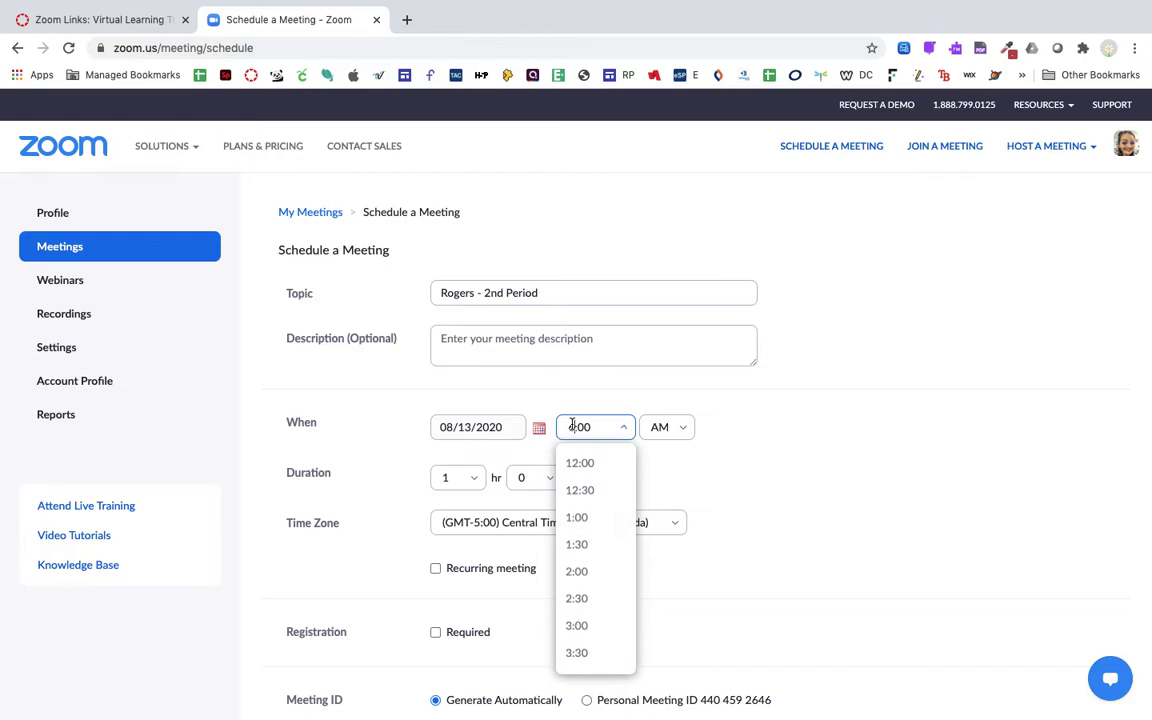
{"action": "type", "text": "8"}
{"action": "key", "text": "BackSpace"}
{"action": "key", "text": "BackSpace"}
{"action": "key", "text": "BackSpace"}
{"action": "key", "text": "BackSpace"}
{"action": "type", "text": "8:"}
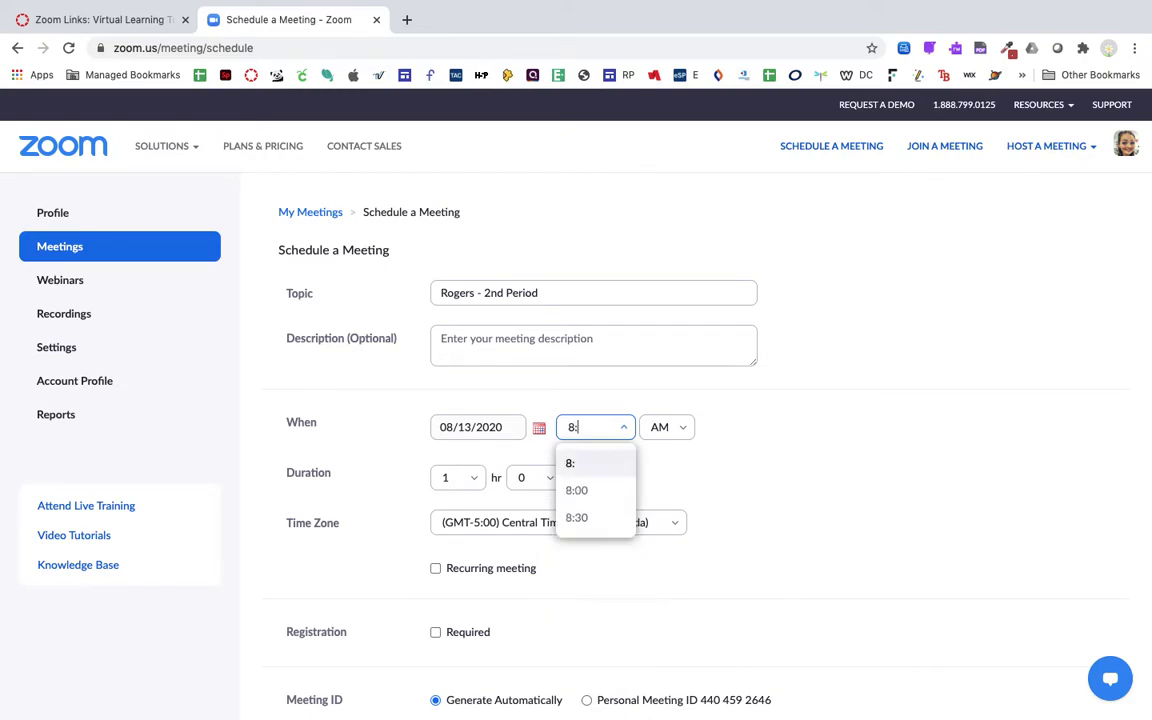
{"action": "type", "text": "26"}
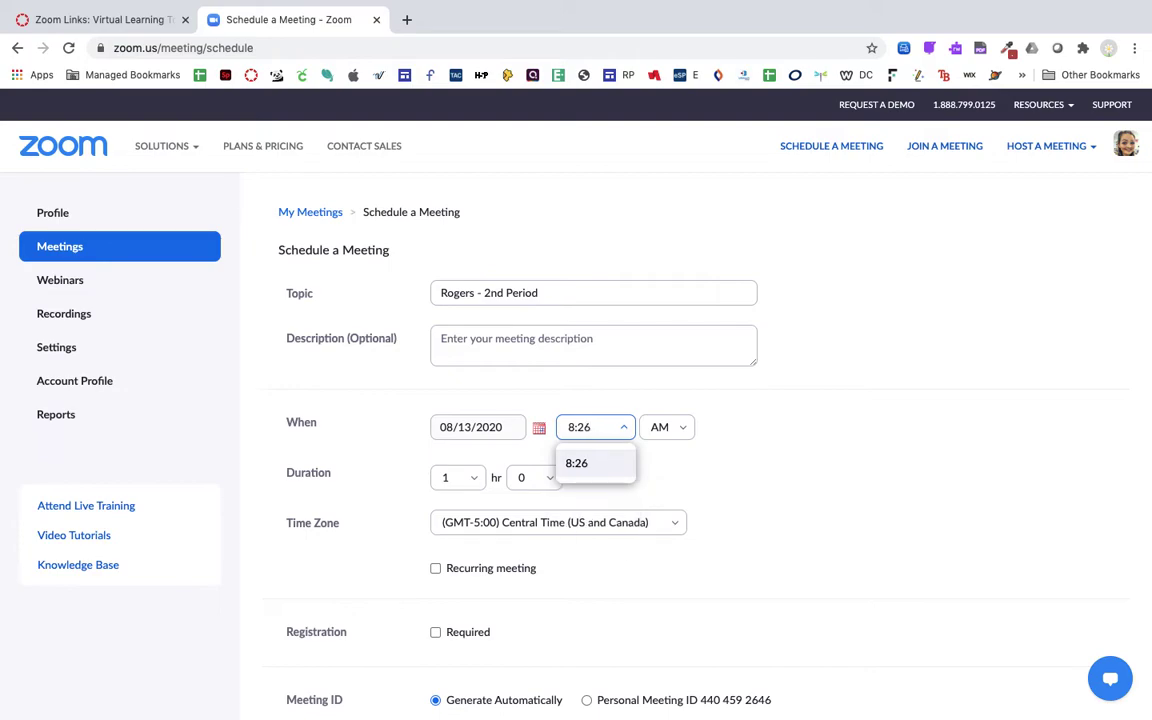
{"action": "key", "text": "Return"}
{"action": "left_click", "coordinate": [746, 458]}
Make the 2nd Period meeting recur daily, ending after 20 occurrences, and save it
{"action": "scroll", "coordinate": [748, 458], "scroll_direction": "down", "scroll_amount": 2}
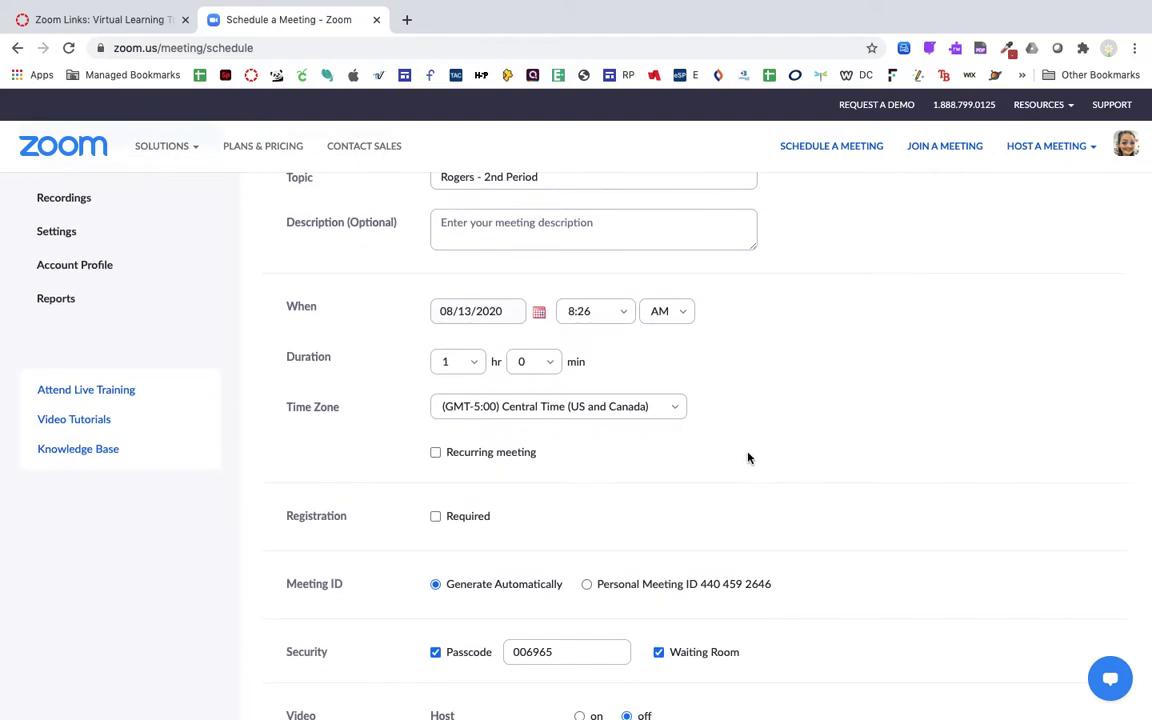
{"action": "left_click", "coordinate": [436, 376]}
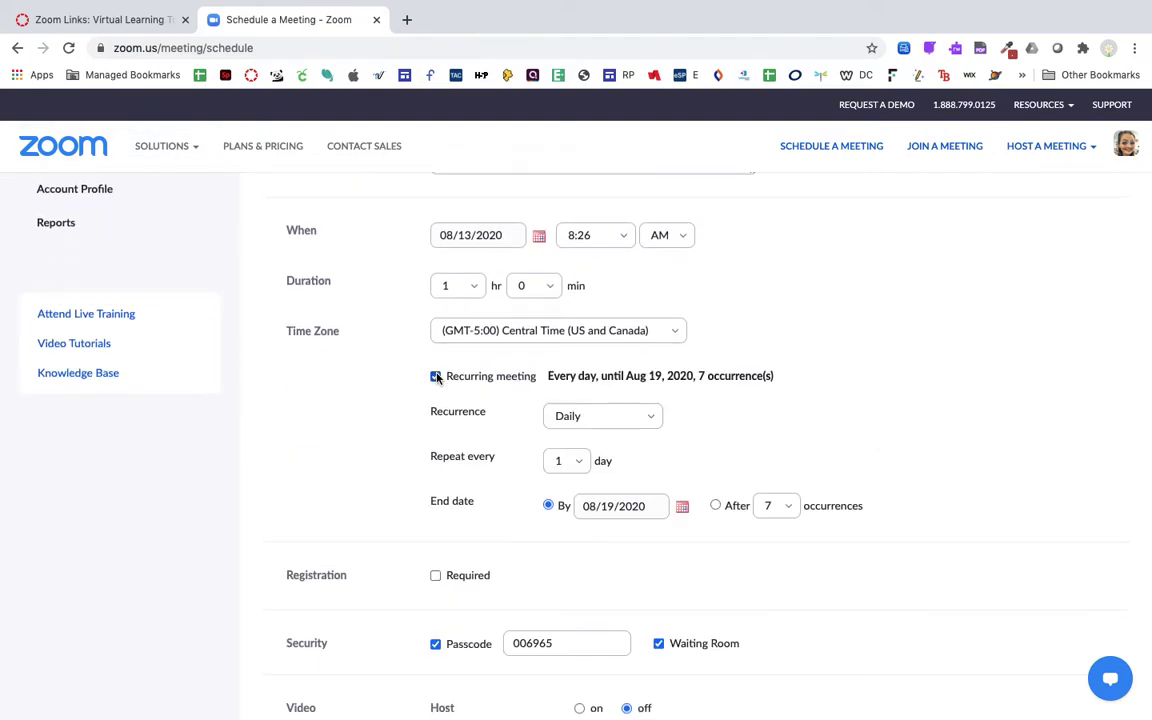
{"action": "left_click", "coordinate": [654, 424]}
{"action": "left_click", "coordinate": [655, 424]}
{"action": "left_click", "coordinate": [715, 505]}
{"action": "left_click", "coordinate": [786, 507]}
{"action": "scroll", "coordinate": [779, 437], "scroll_direction": "down", "scroll_amount": 4}
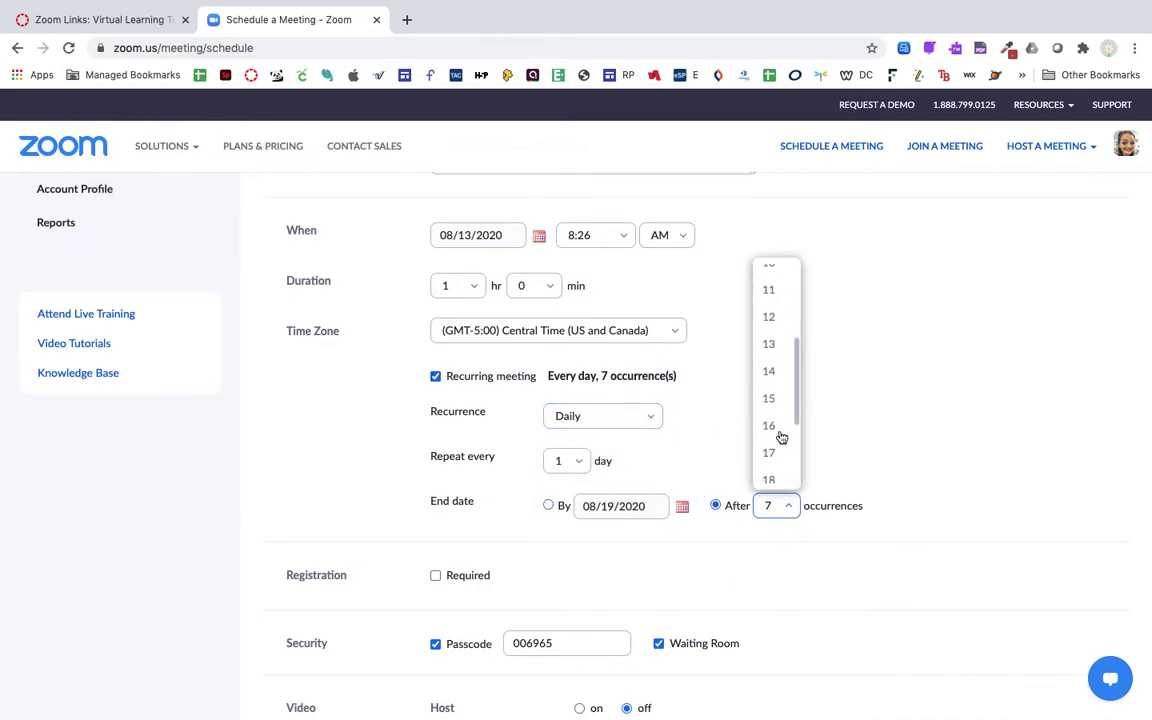
{"action": "left_click", "coordinate": [782, 465]}
{"action": "scroll", "coordinate": [909, 457], "scroll_direction": "down", "scroll_amount": 7}
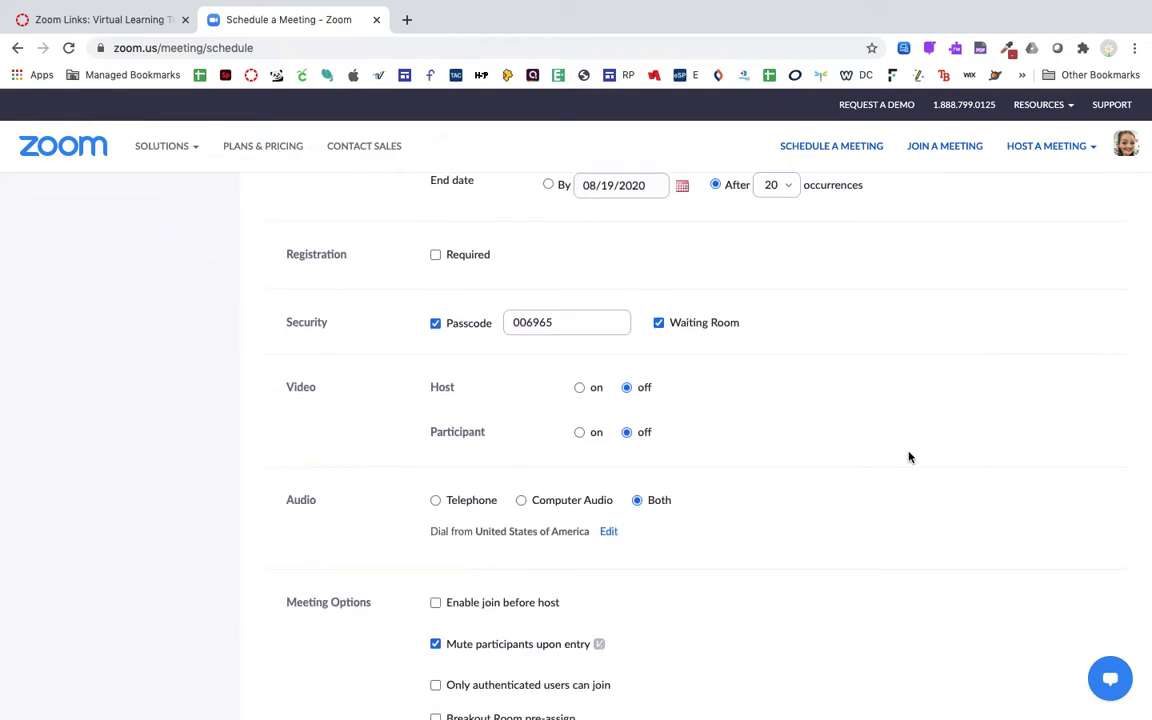
{"action": "left_click", "coordinate": [480, 530]}
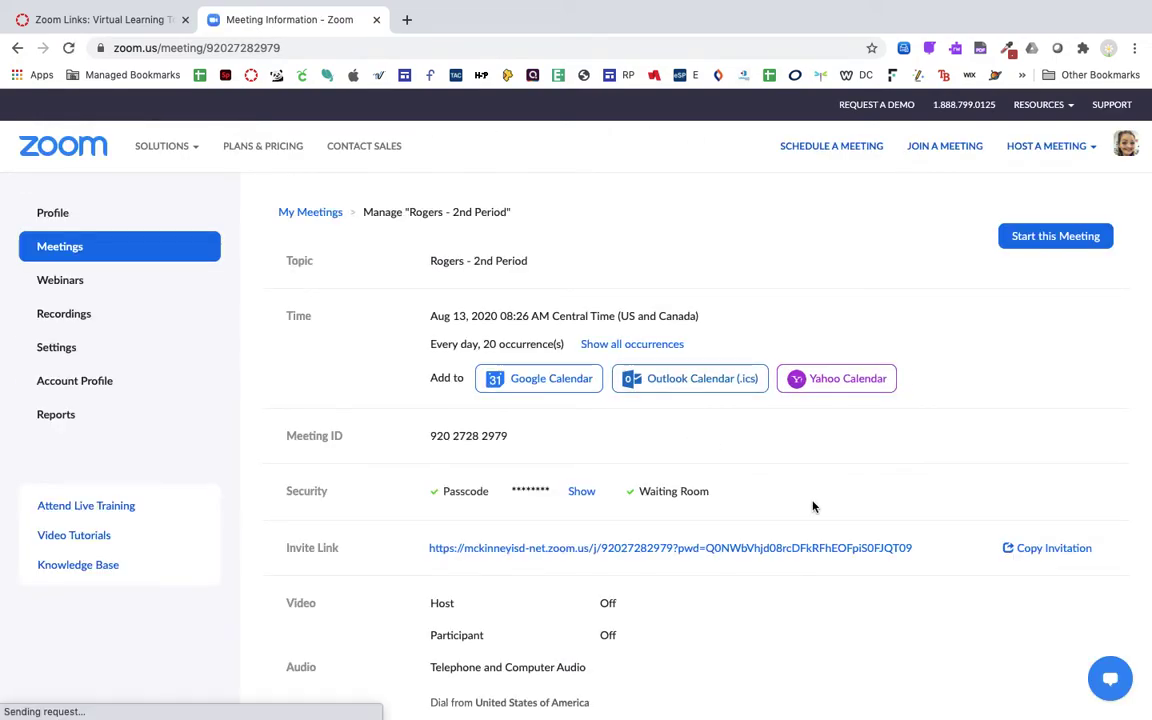
Open the 2nd Period meeting's invitation and copy its Join Zoom Meeting link
{"action": "scroll", "coordinate": [813, 507], "scroll_direction": "down", "scroll_amount": 3}
{"action": "left_click", "coordinate": [1030, 429]}
{"action": "scroll", "coordinate": [467, 421], "scroll_direction": "down", "scroll_amount": 5}
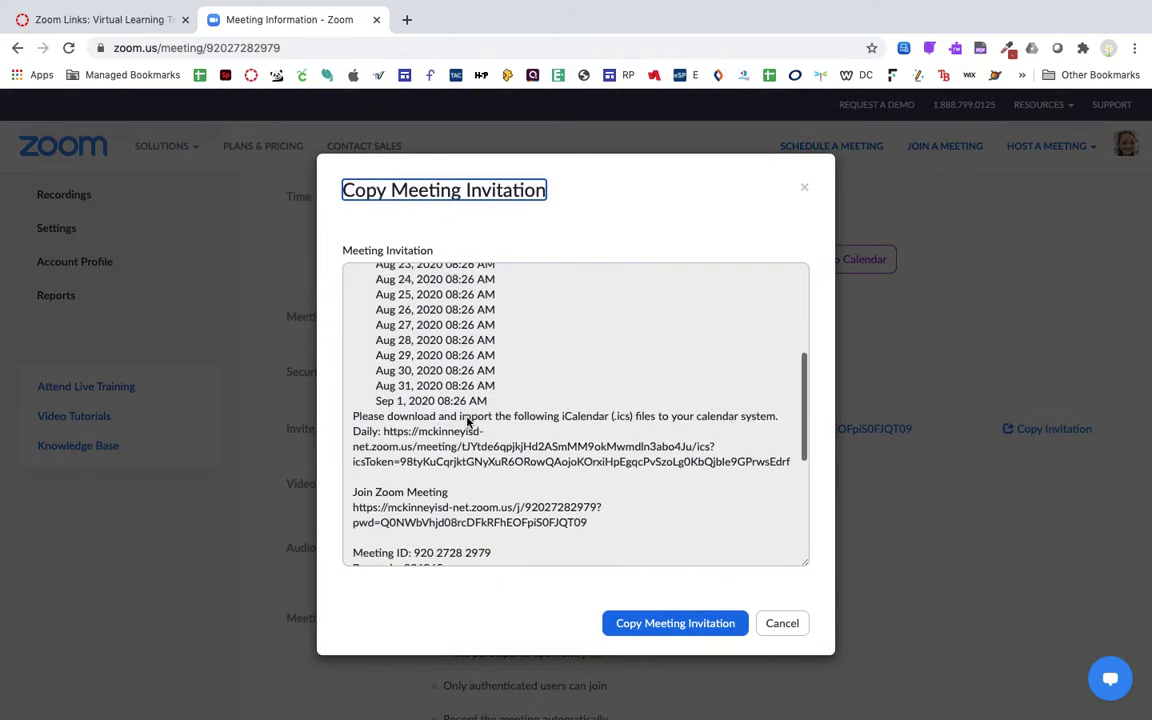
{"action": "left_click_drag", "start_coordinate": [353, 402], "coordinate": [587, 421]}
Switch to Canvas, link the 2nd period's CLICK HERE text on the Zoom Links page to the copied meeting URL, and save the page
{"action": "left_click", "coordinate": [110, 19]}
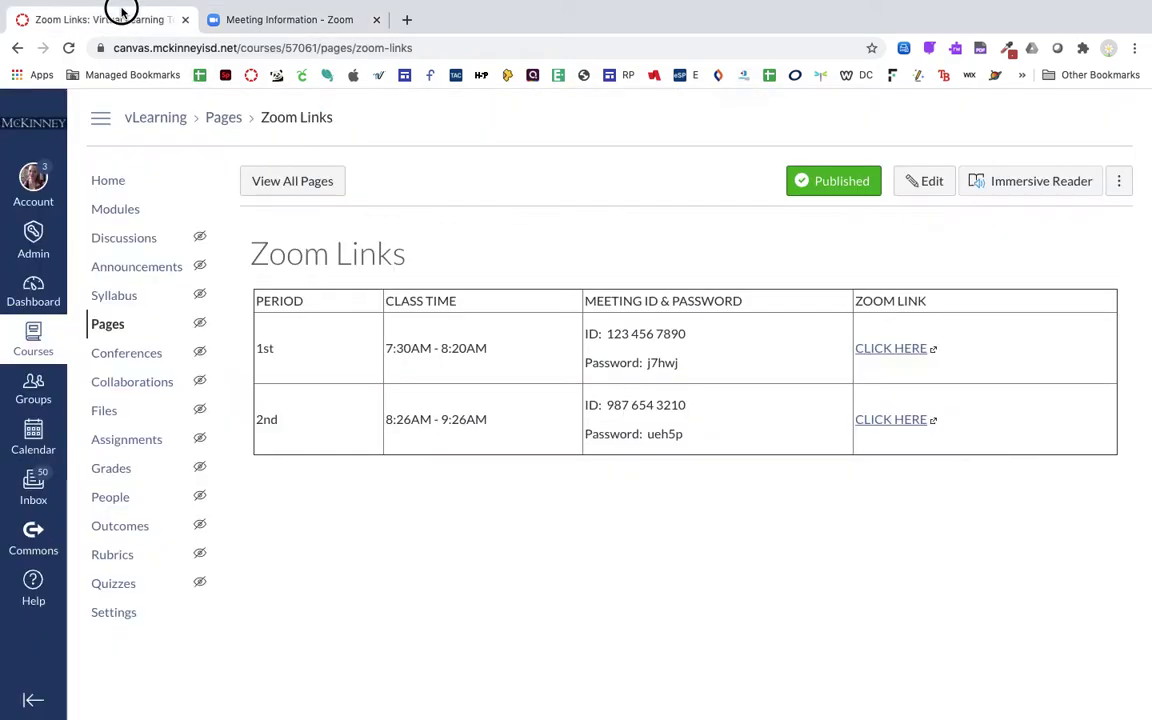
{"action": "left_click", "coordinate": [920, 192]}
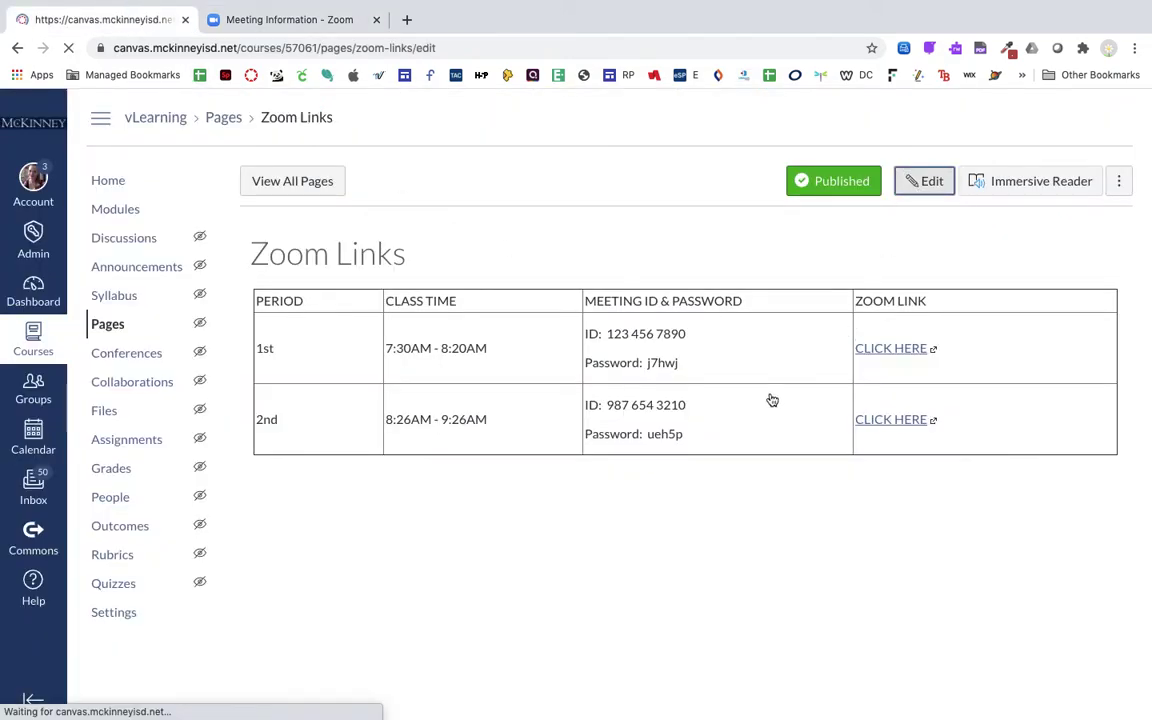
{"action": "left_click_drag", "start_coordinate": [767, 432], "coordinate": [692, 431]}
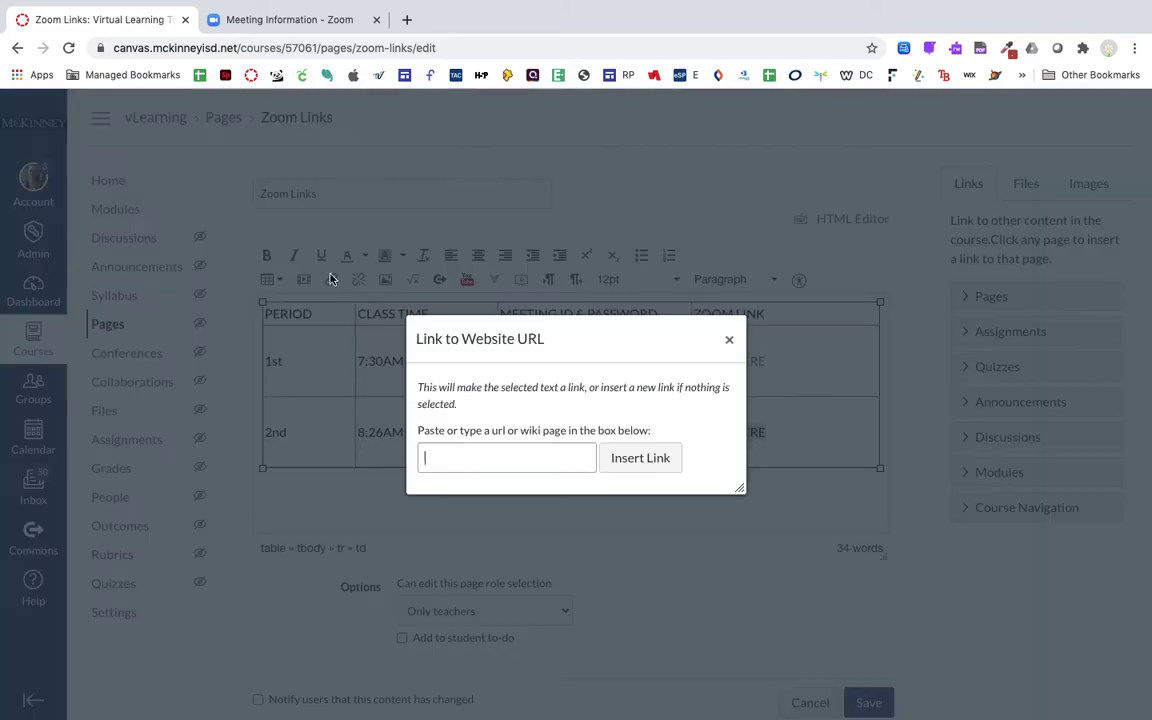
{"action": "left_click", "coordinate": [331, 279]}
{"action": "key", "text": "ctrl+v"}
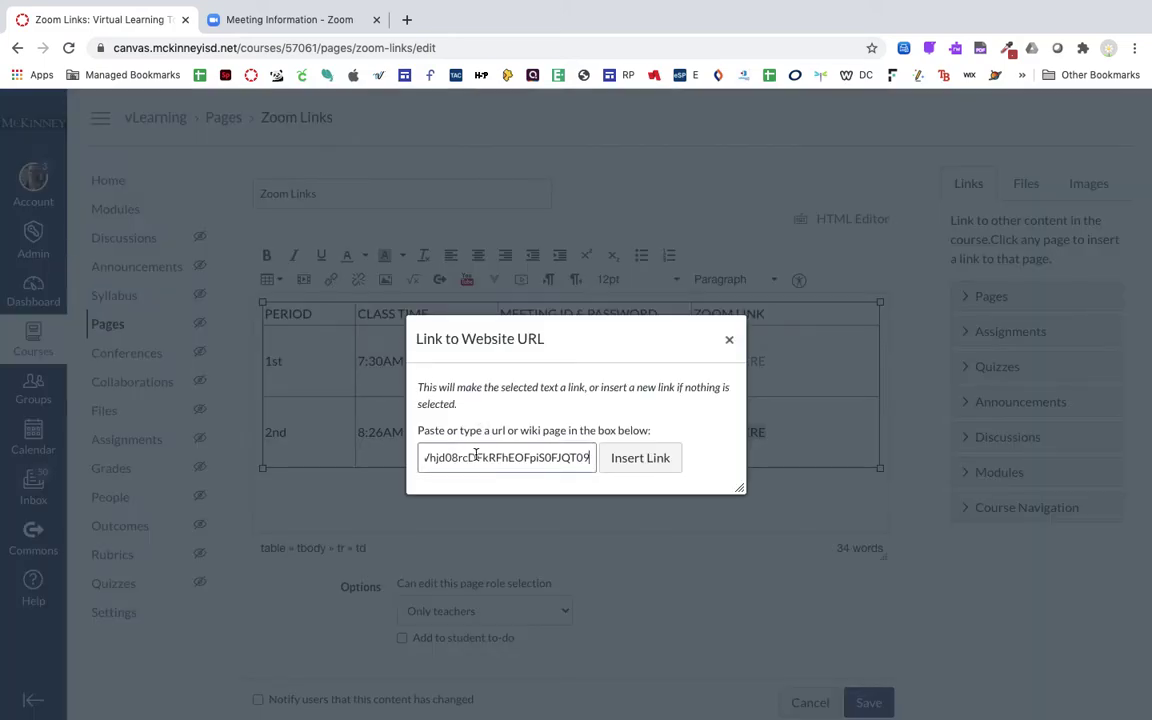
{"action": "left_click", "coordinate": [639, 459]}
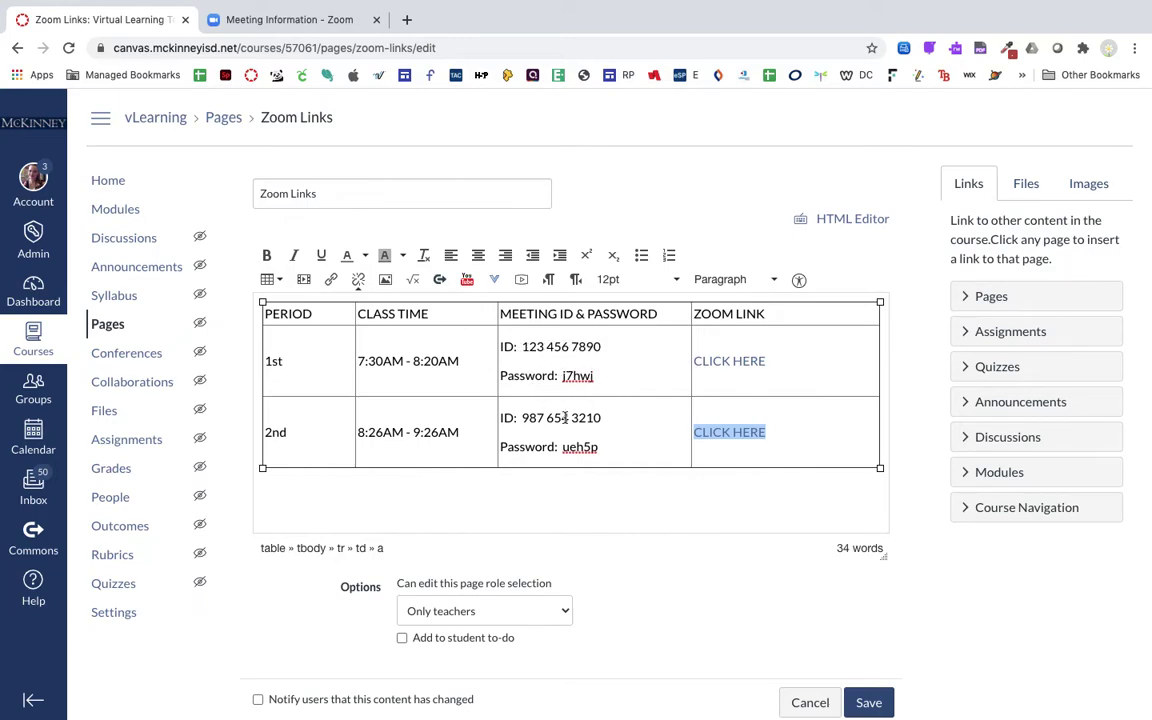
{"action": "left_click", "coordinate": [884, 706]}
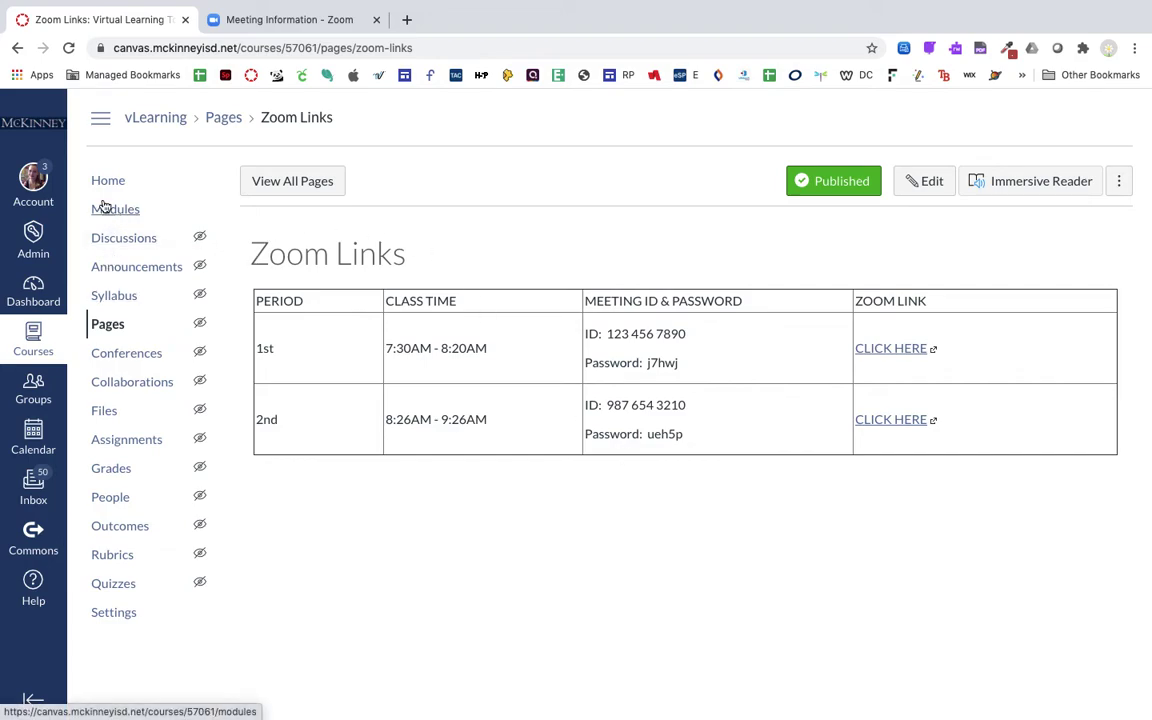
Open the "Option 2 - LINK TO TABLE - Zoom Home Page" from the course pages and follow its image to the Zoom Links table
{"action": "left_click", "coordinate": [214, 124]}
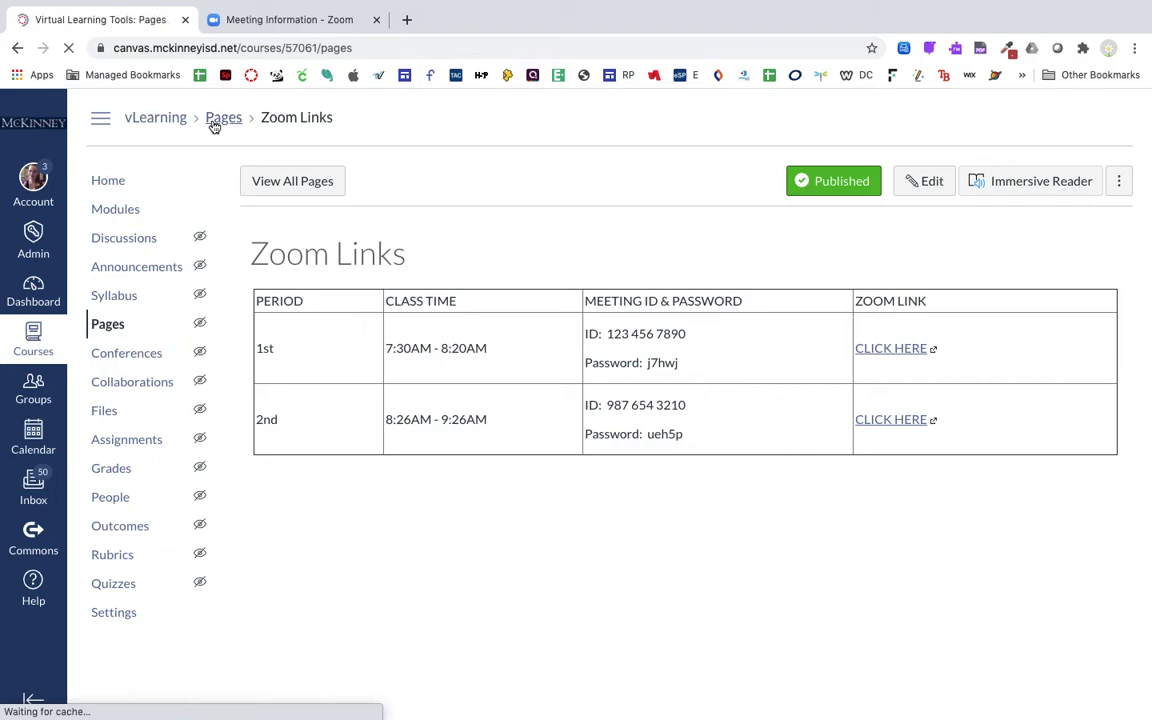
{"action": "left_click", "coordinate": [364, 388]}
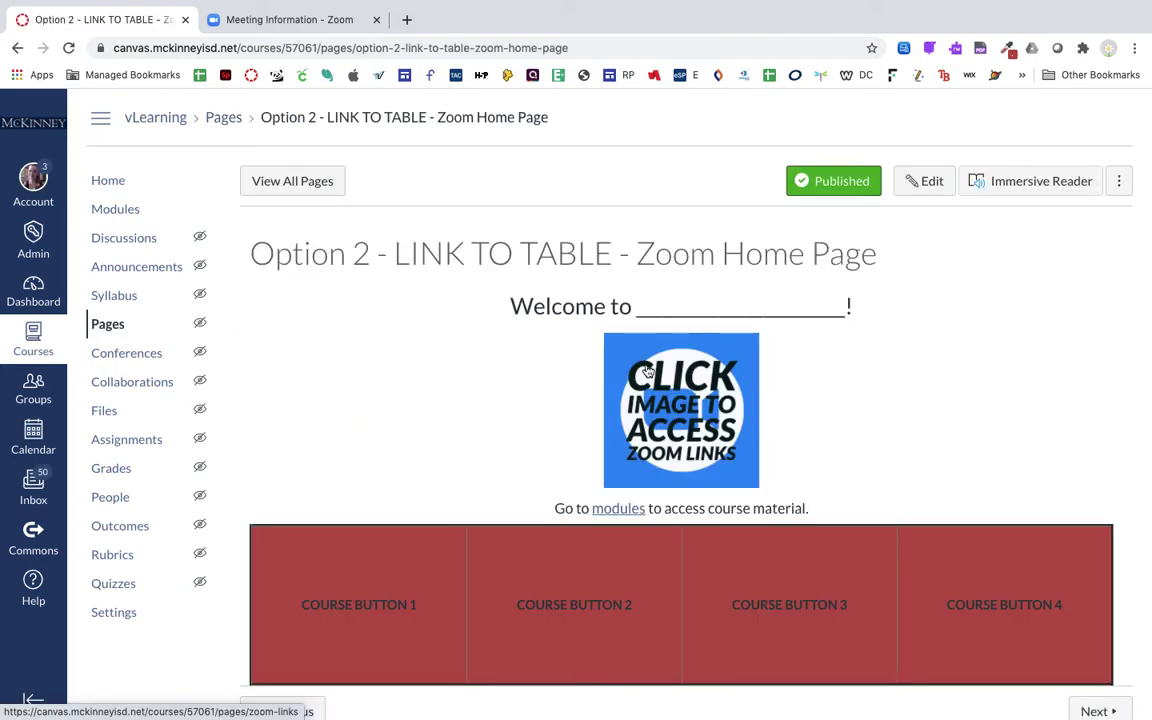
{"action": "left_click", "coordinate": [690, 402]}
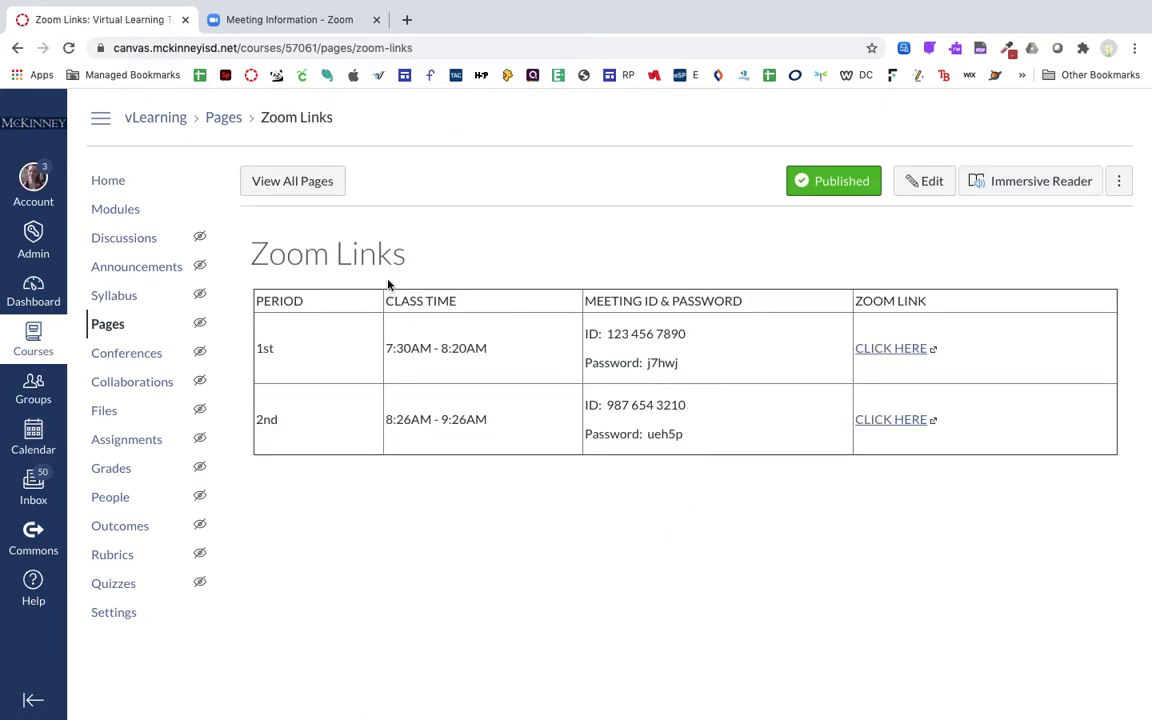
Find "Option 3 - BUTTON PER COURSE - Zoom Home Page" in the Zoom module and open it
{"action": "left_click", "coordinate": [118, 210]}
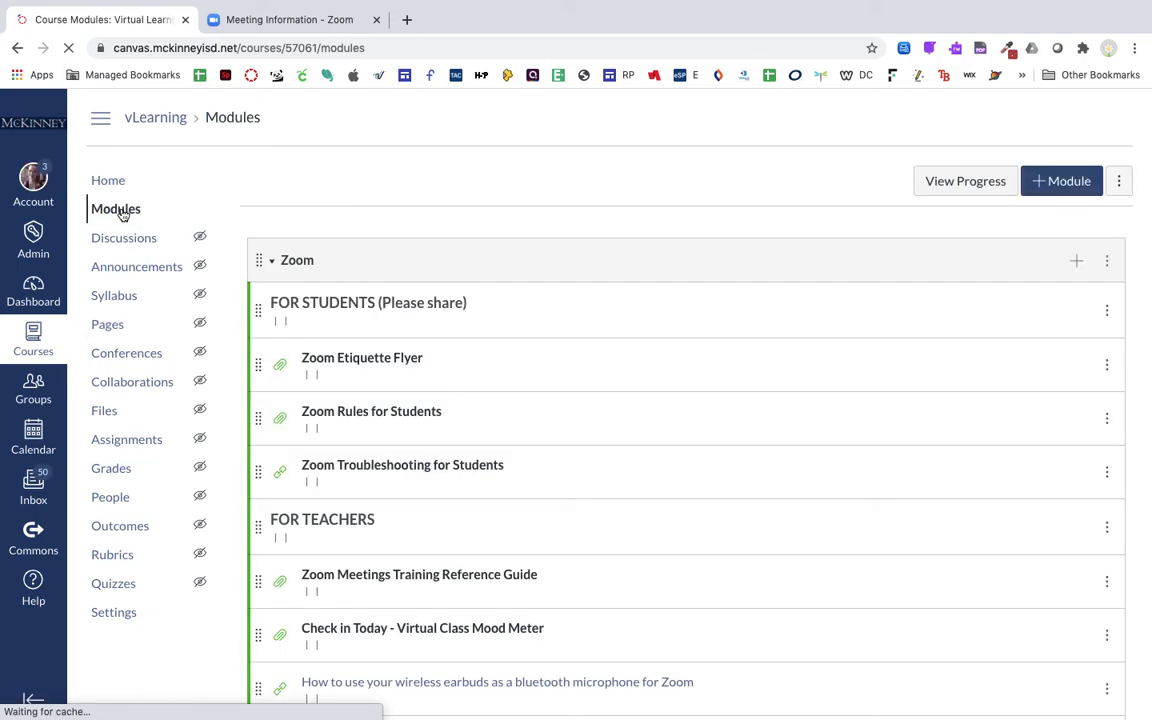
{"action": "scroll", "coordinate": [530, 432], "scroll_direction": "down", "scroll_amount": 2}
{"action": "scroll", "coordinate": [530, 432], "scroll_direction": "down", "scroll_amount": 6}
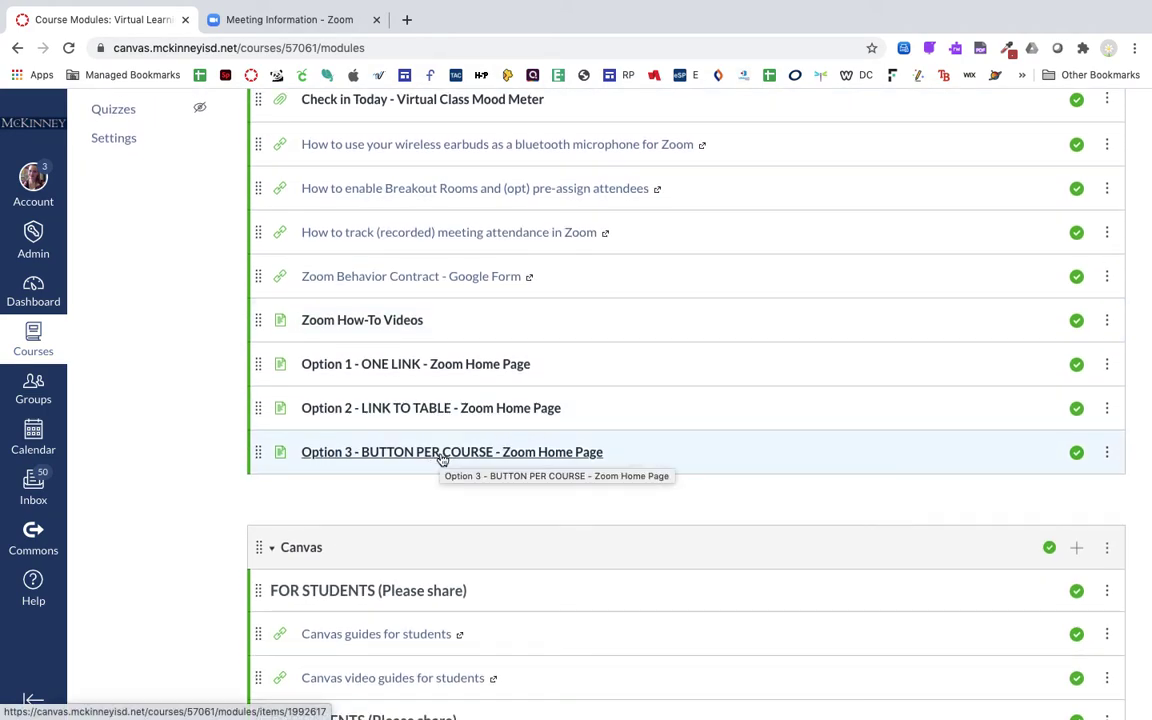
{"action": "left_click", "coordinate": [441, 455]}
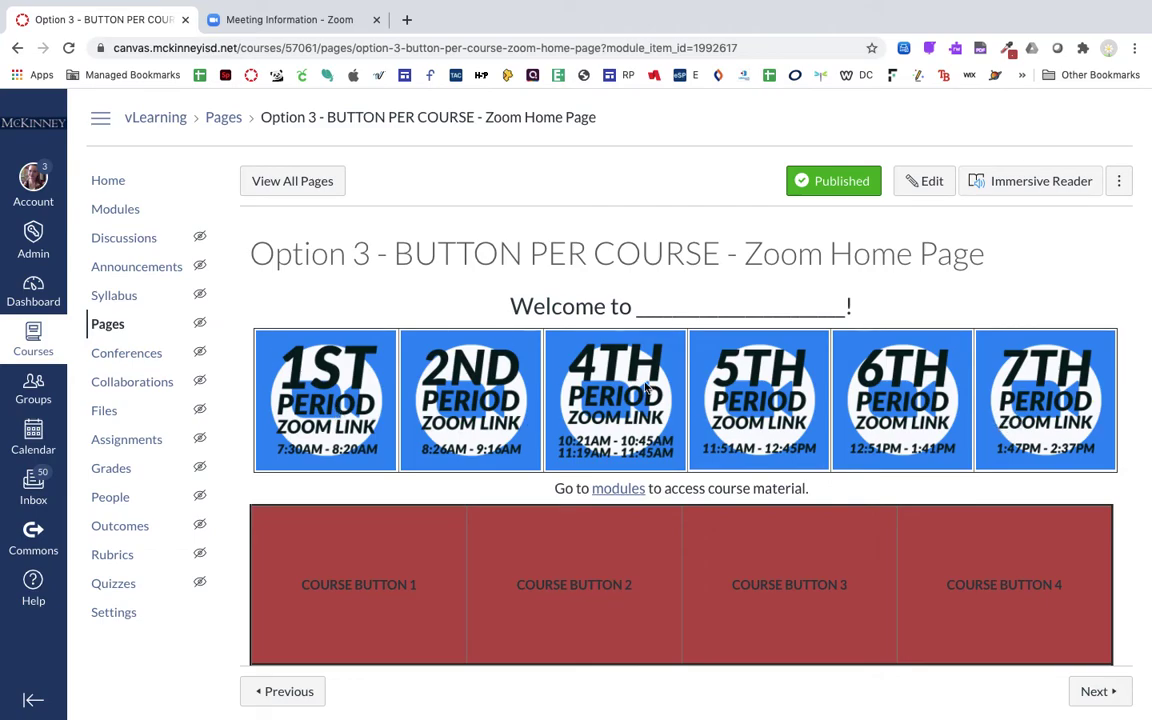
Switch to Zoom, close the 2nd Period meeting invitation and open the usage report of past meetings
{"action": "left_click", "coordinate": [305, 24]}
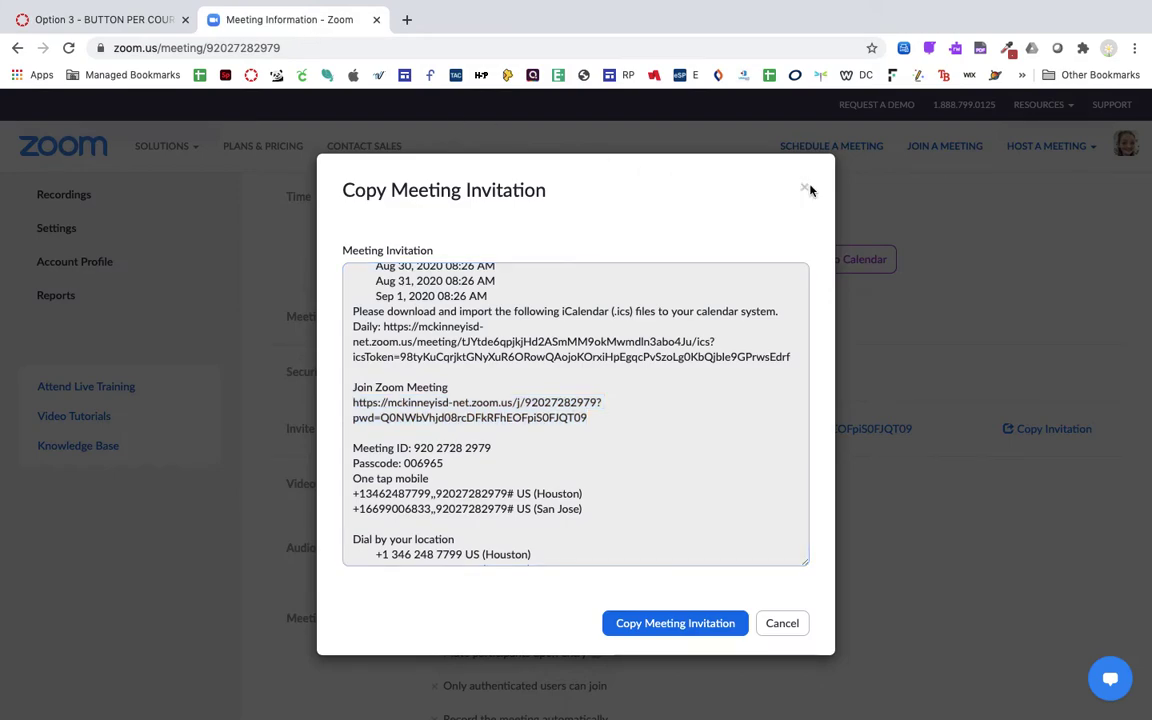
{"action": "left_click", "coordinate": [804, 188]}
{"action": "left_click", "coordinate": [62, 296]}
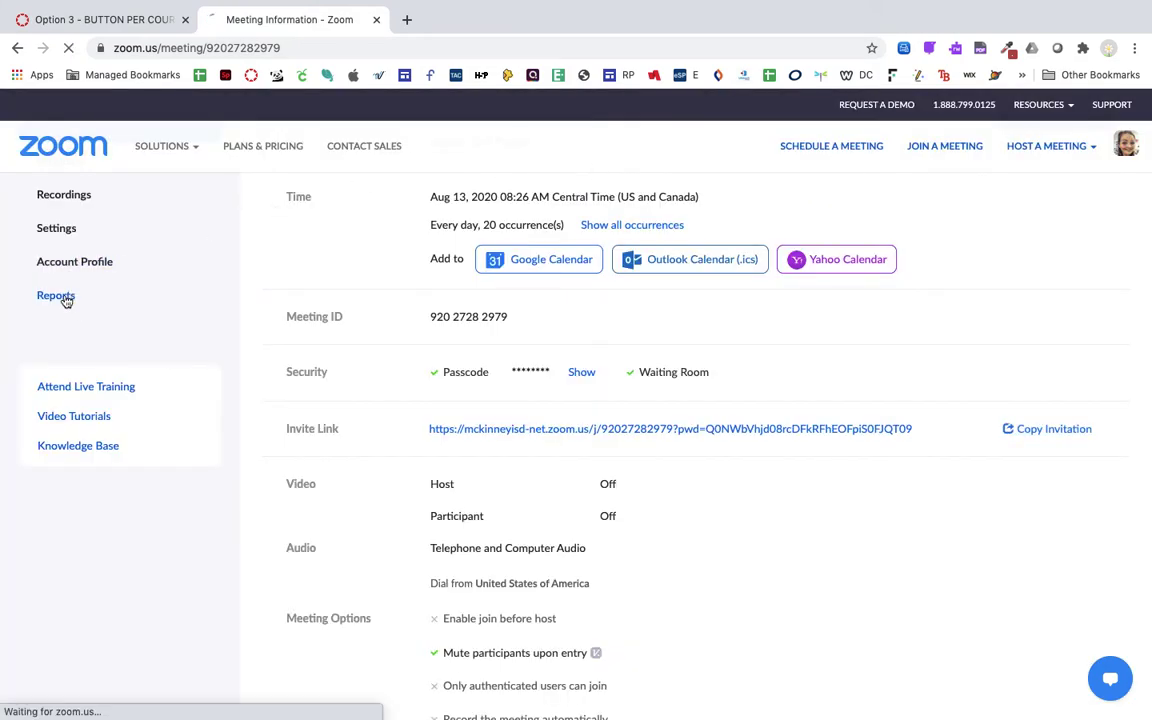
{"action": "left_click", "coordinate": [326, 290]}
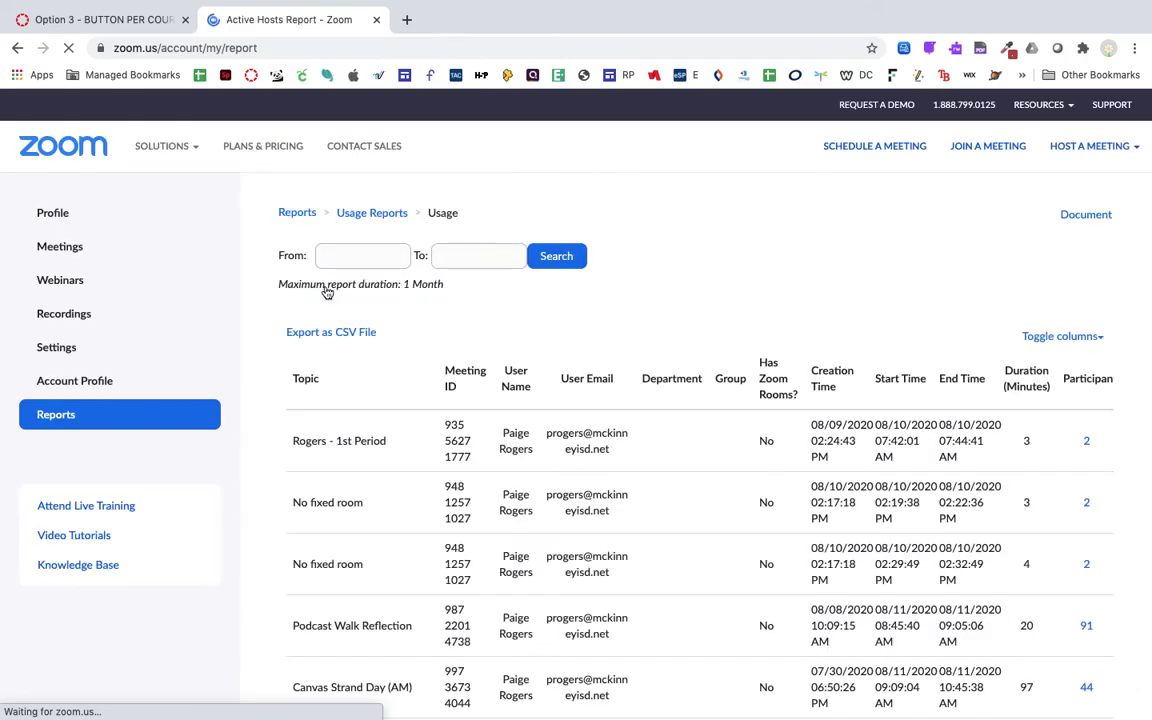
Examine the usage report's date range, meeting topics, times and participant links, and return to the Option 3 page in Canvas
{"action": "scroll", "coordinate": [349, 427], "scroll_direction": "down", "scroll_amount": 3}
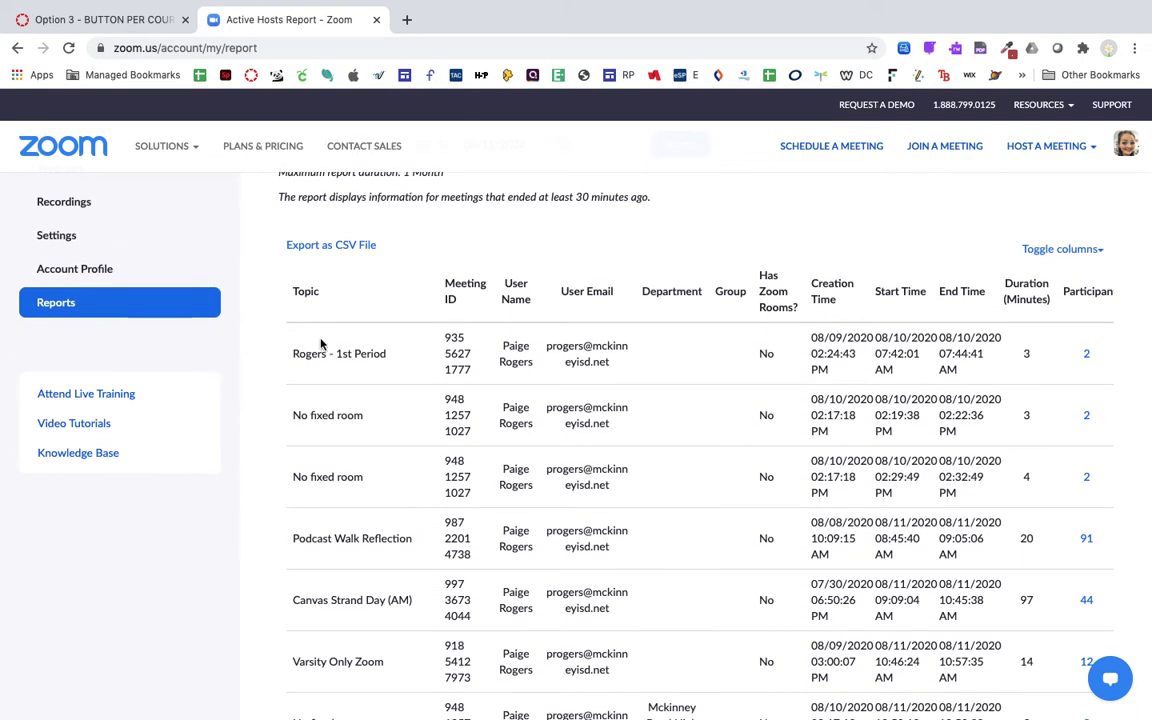
{"action": "scroll", "coordinate": [377, 406], "scroll_direction": "down", "scroll_amount": 2}
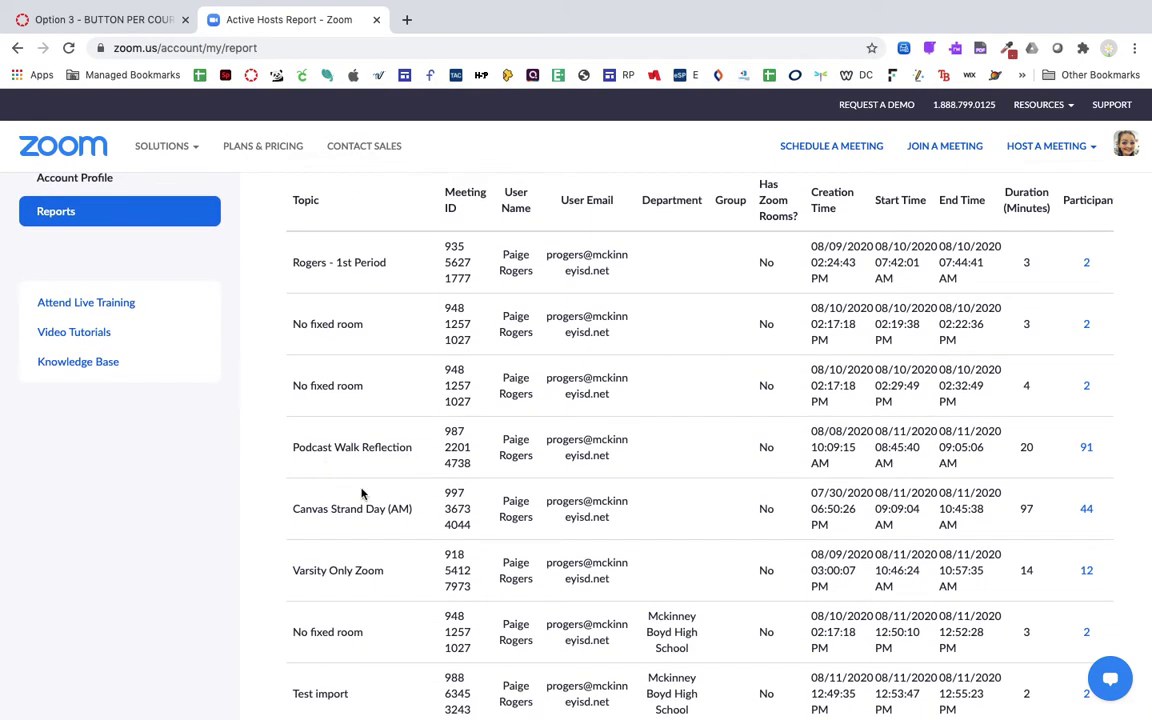
{"action": "scroll", "coordinate": [352, 489], "scroll_direction": "up", "scroll_amount": 5}
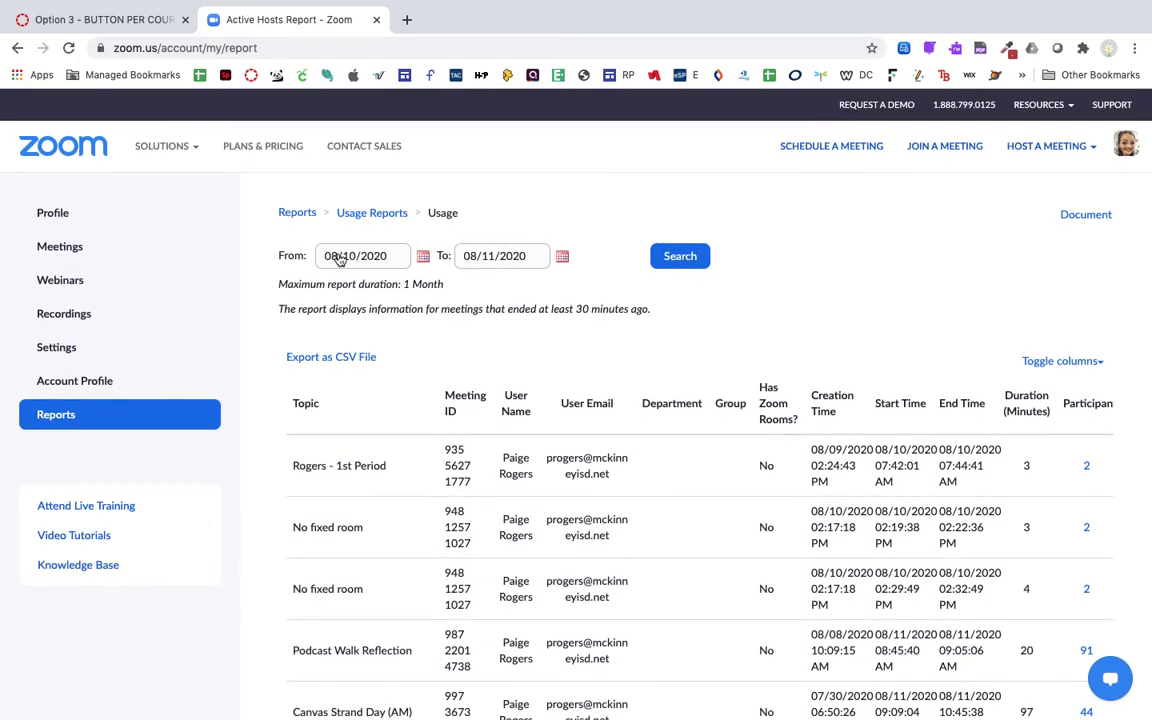
{"action": "scroll", "coordinate": [506, 334], "scroll_direction": "down", "scroll_amount": 3}
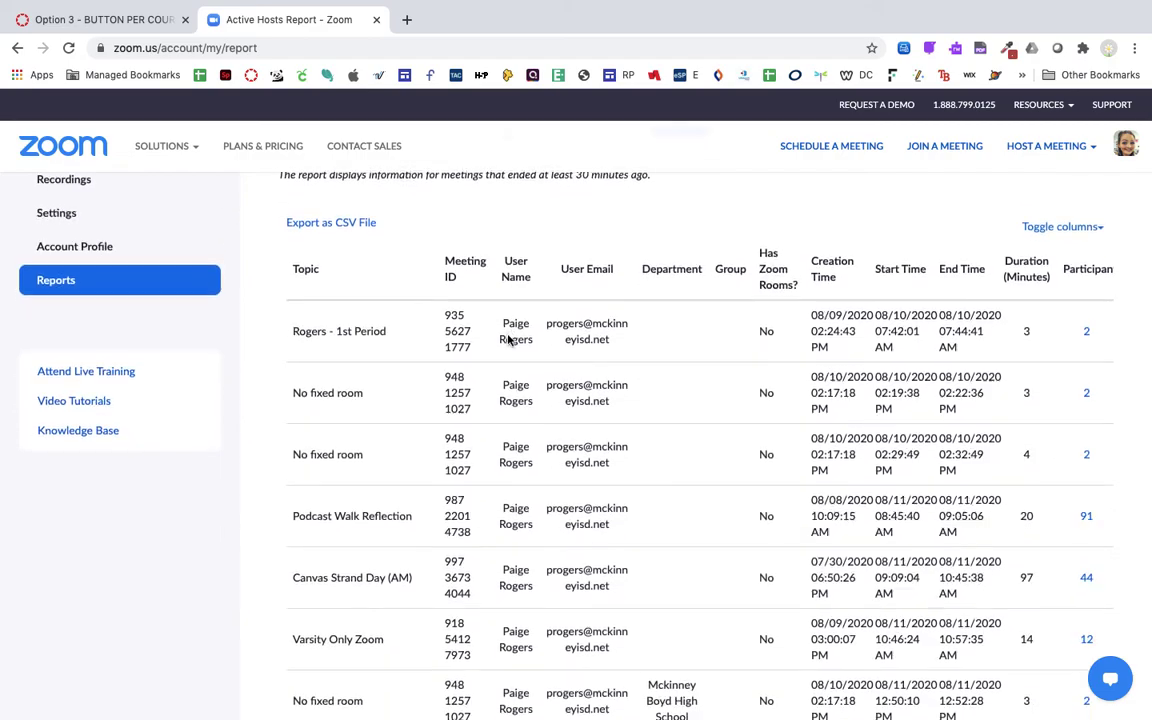
{"action": "scroll", "coordinate": [400, 400], "scroll_direction": "down", "scroll_amount": 1}
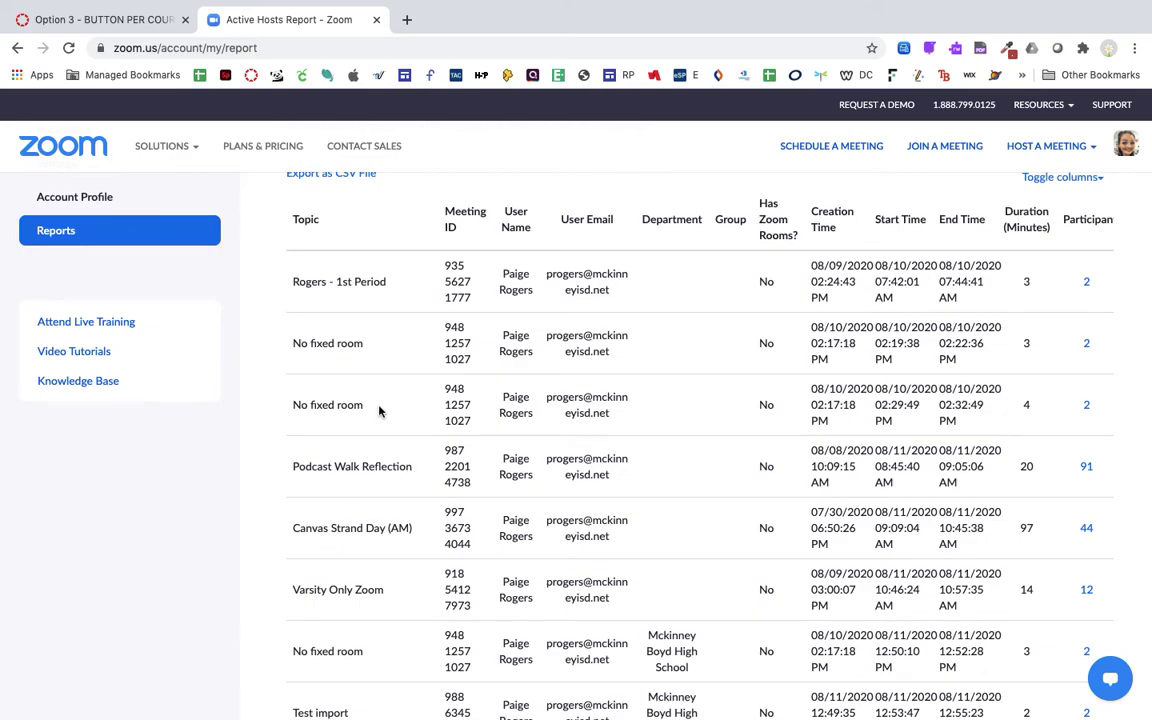
{"action": "scroll", "coordinate": [379, 410], "scroll_direction": "up", "scroll_amount": 3}
{"action": "scroll", "coordinate": [374, 440], "scroll_direction": "down", "scroll_amount": 1}
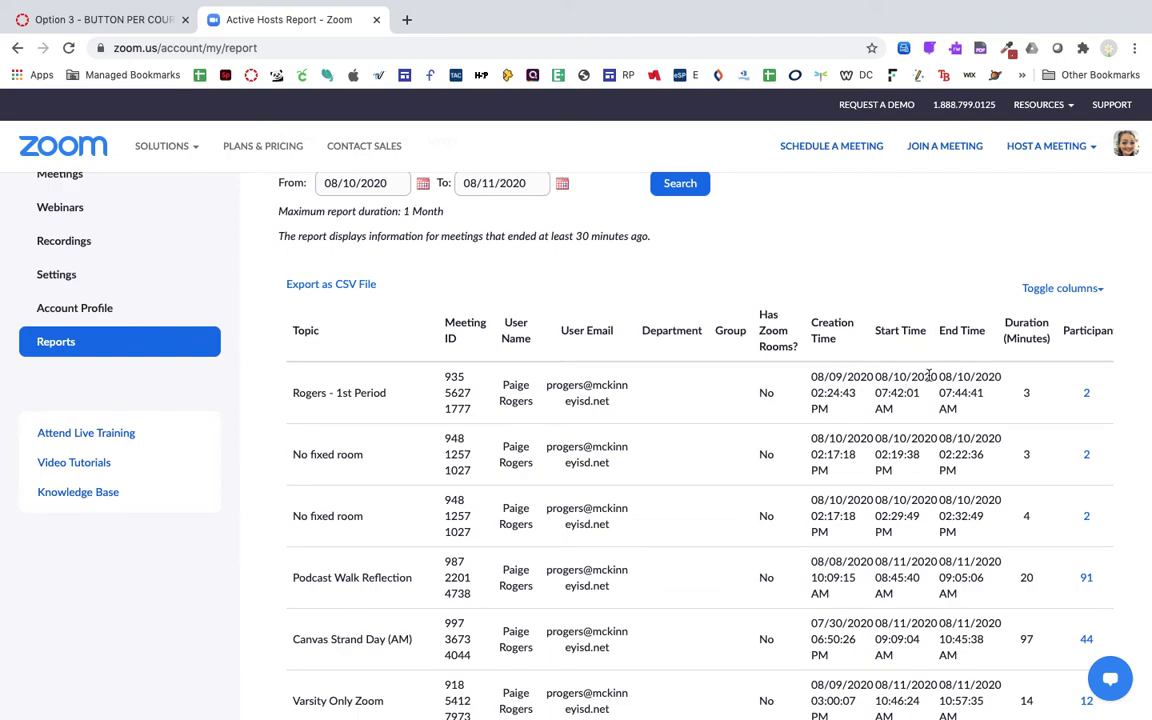
{"action": "scroll", "coordinate": [707, 272], "scroll_direction": "up", "scroll_amount": 2}
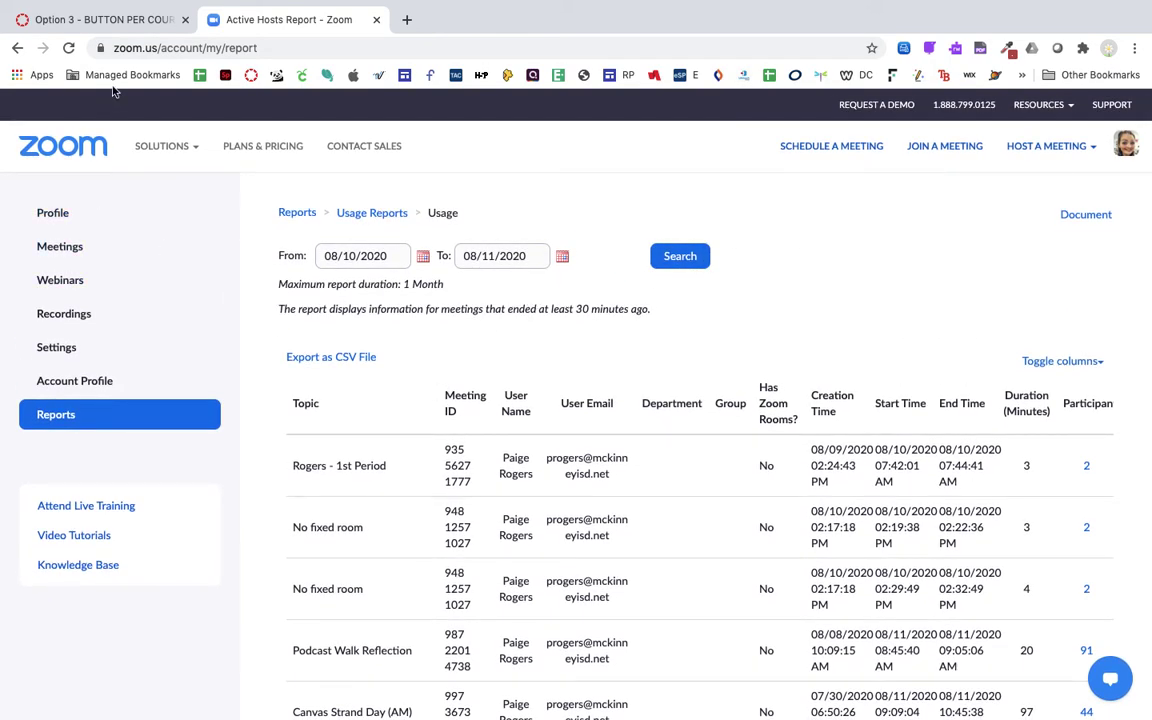
{"action": "left_click", "coordinate": [105, 20]}
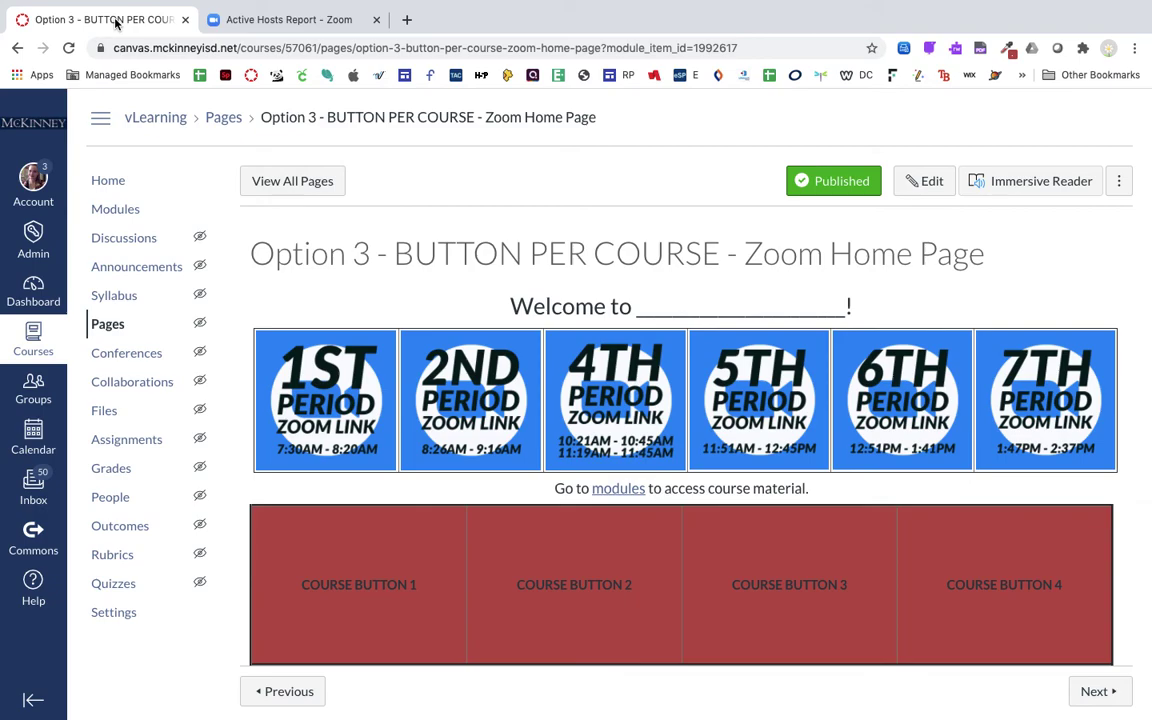